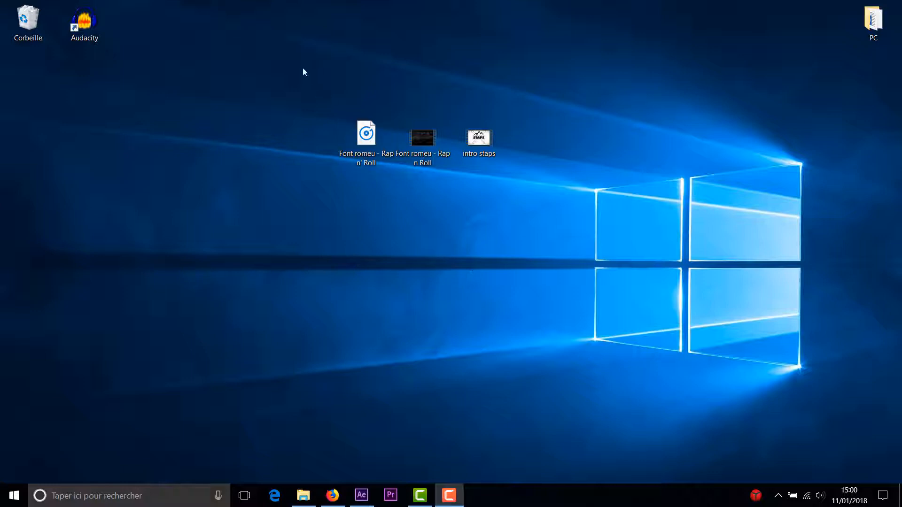
- Bring the three desktop files, the Font romeu - Rap n Roll video and audio and intro staps, into the After Effects project
drag(286, 69, 600, 218)
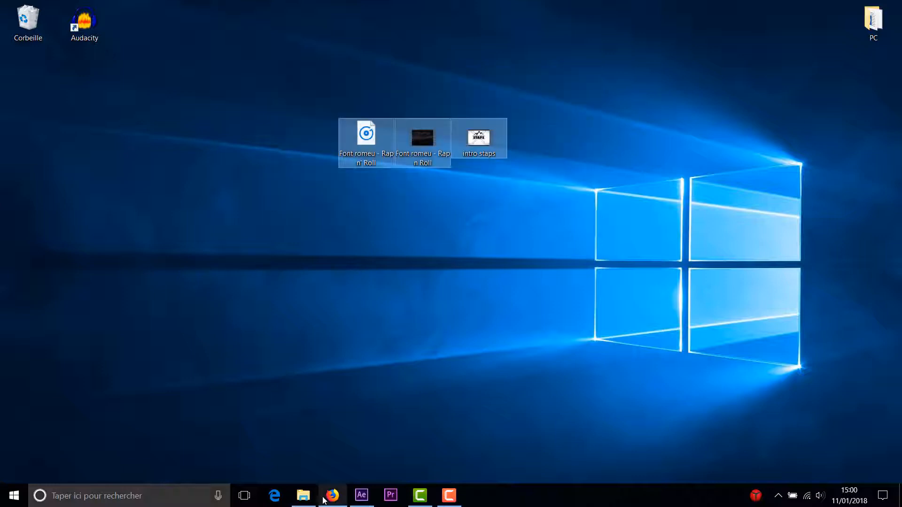
click(542, 109)
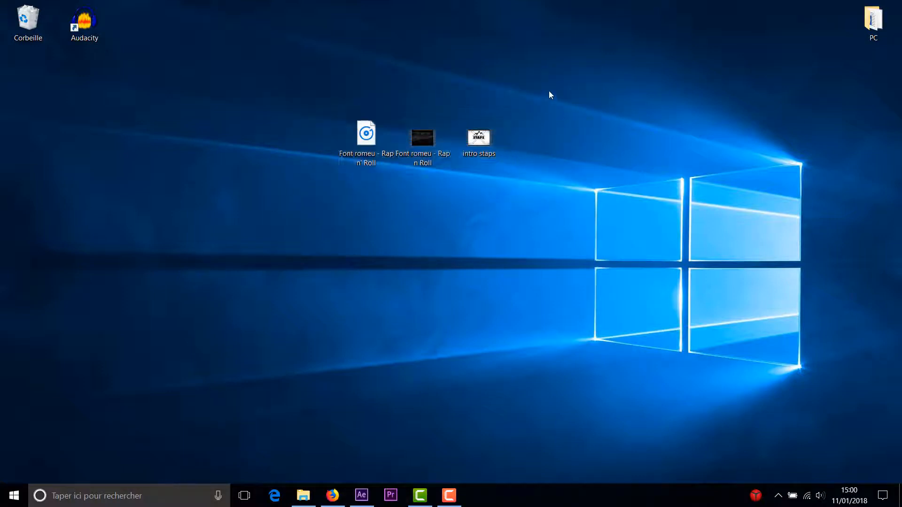
drag(548, 91, 219, 196)
drag(575, 88, 170, 215)
drag(427, 143, 141, 270)
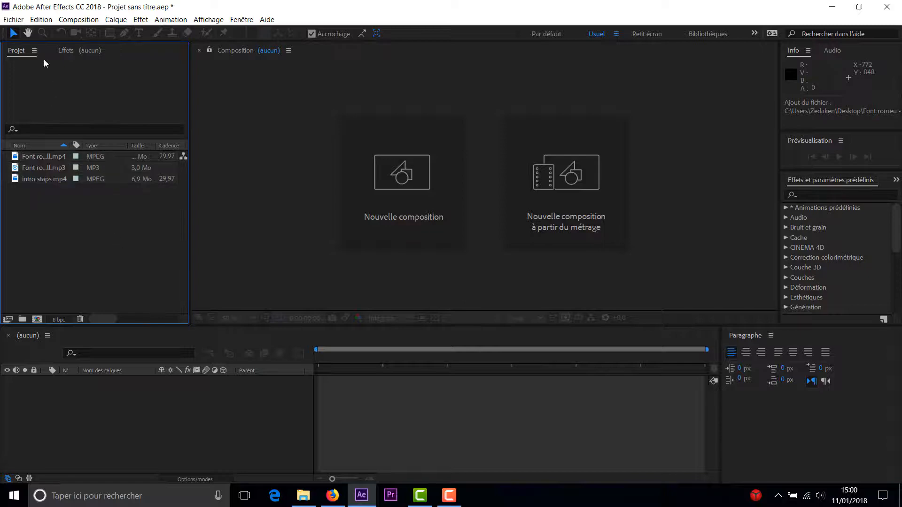
click(14, 19)
mouse_move(94, 169)
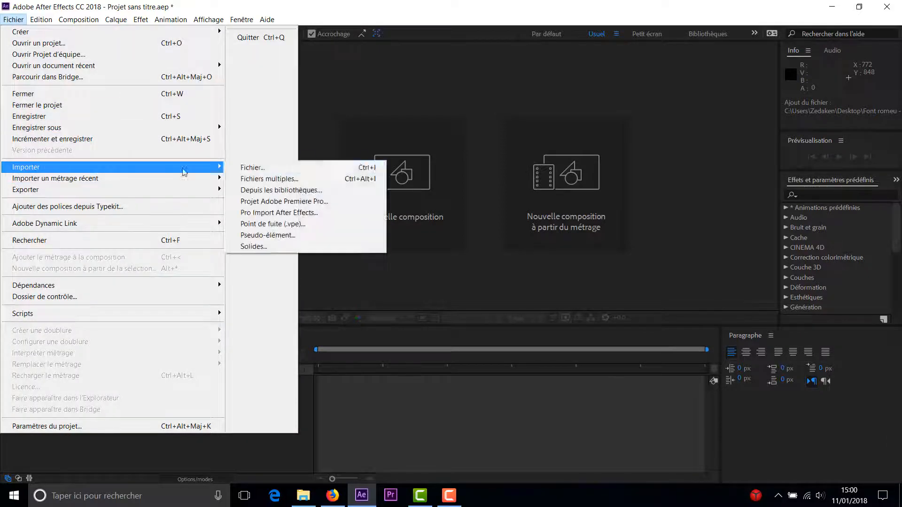
click(282, 0)
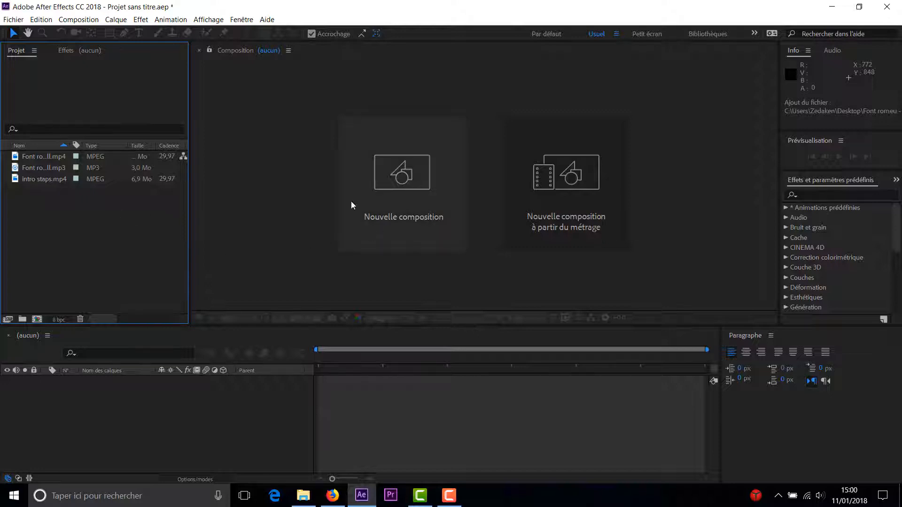
- Create a new composition with the HDTV 1080 29,97 preset, 1920 x 1080 px, 29,97 frames per second and a 30-second duration
click(380, 177)
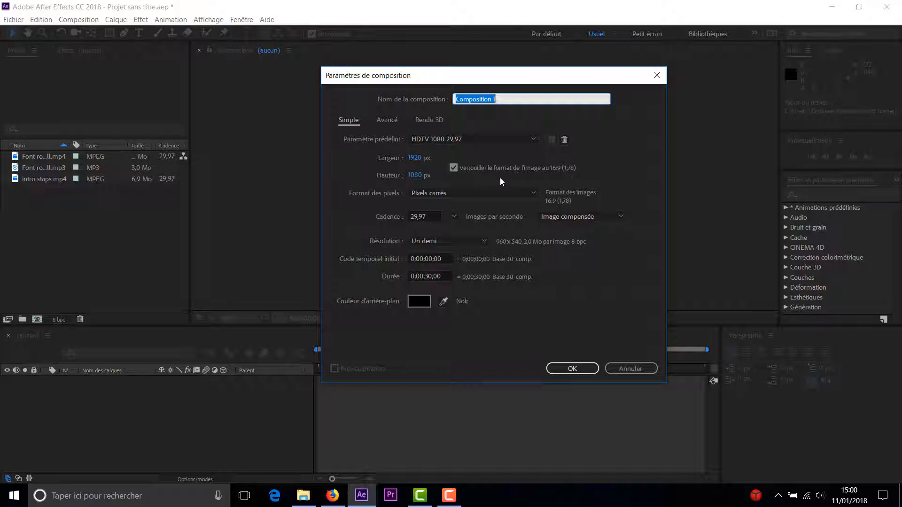
click(416, 217)
double_click(416, 217)
text(29,9)
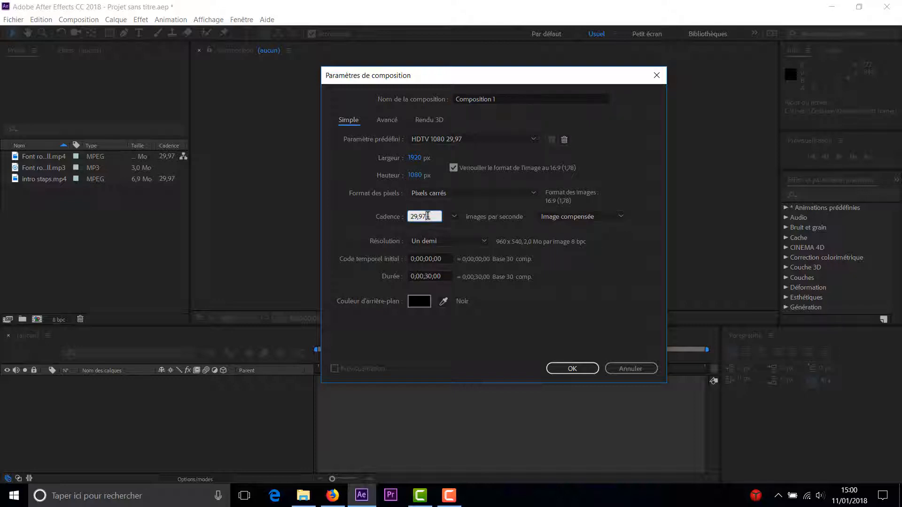
drag(425, 216, 400, 212)
click(426, 217)
drag(427, 216, 406, 214)
click(435, 214)
click(430, 276)
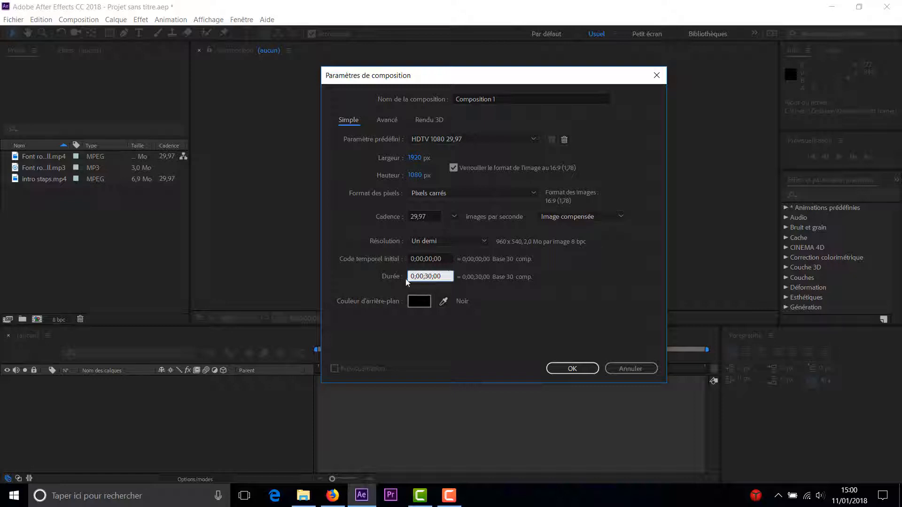
click(572, 369)
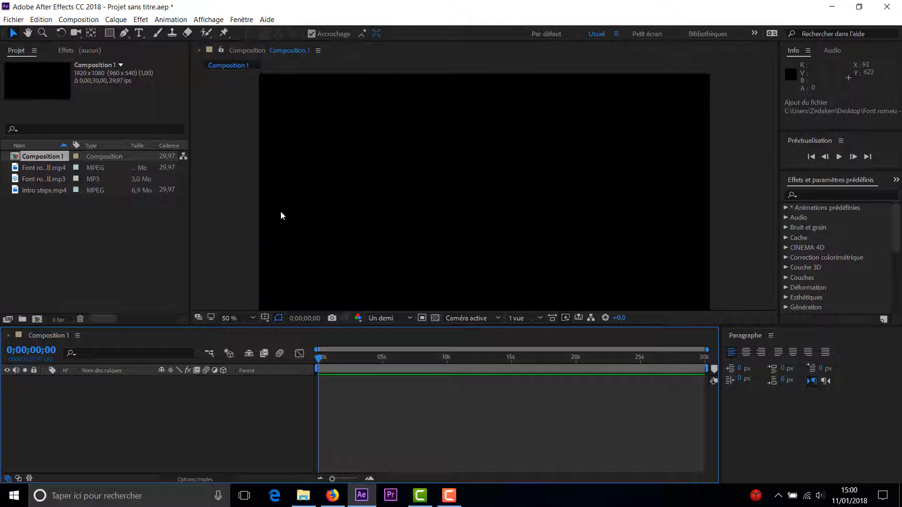
- Add Font romeu - Rap n Roll.mp4 to the Composition 1 timeline and place intro staps.mp4 as the layer beneath it
drag(43, 233, 66, 244)
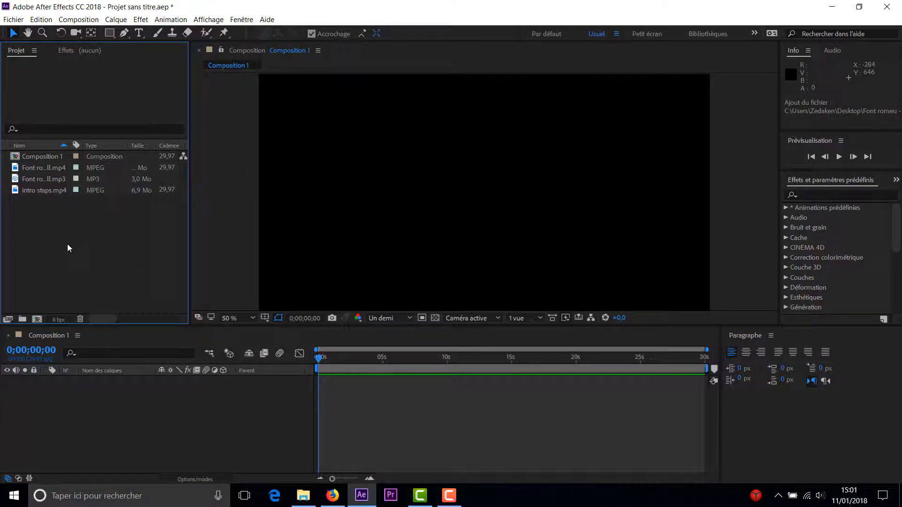
drag(67, 244, 46, 194)
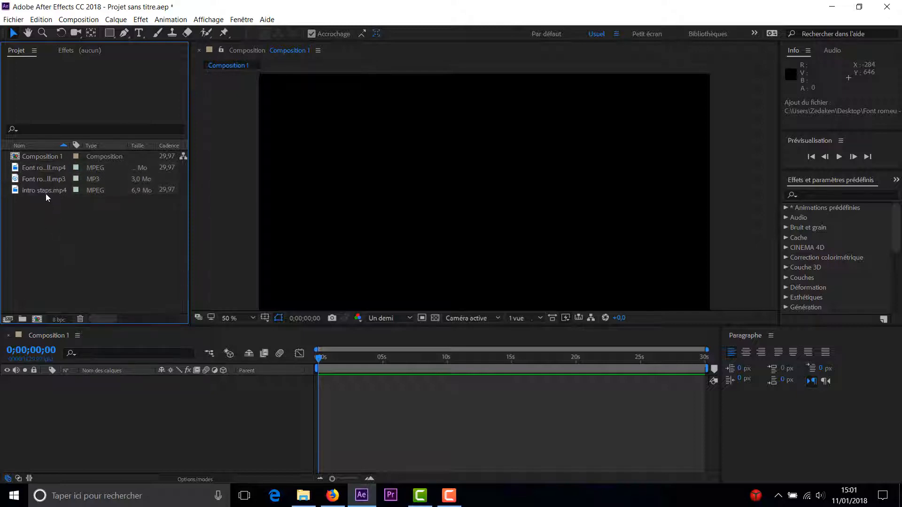
click(44, 167)
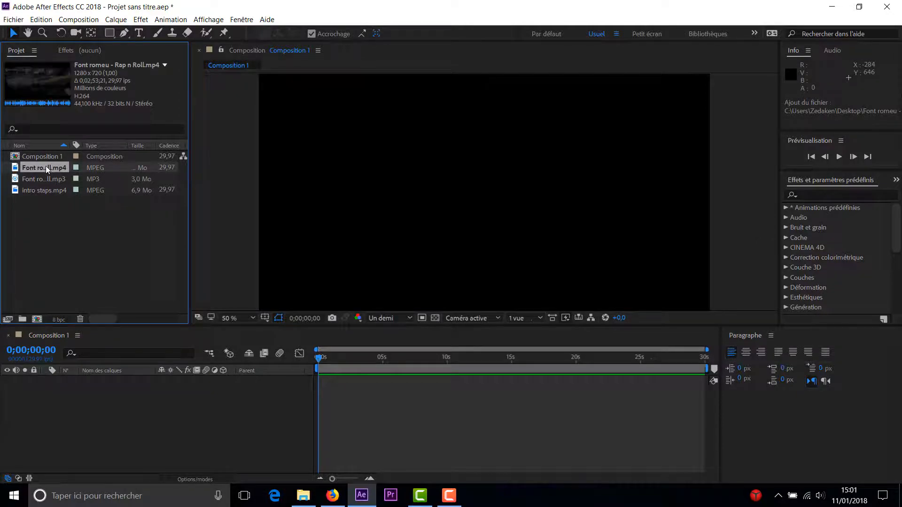
drag(46, 166, 69, 381)
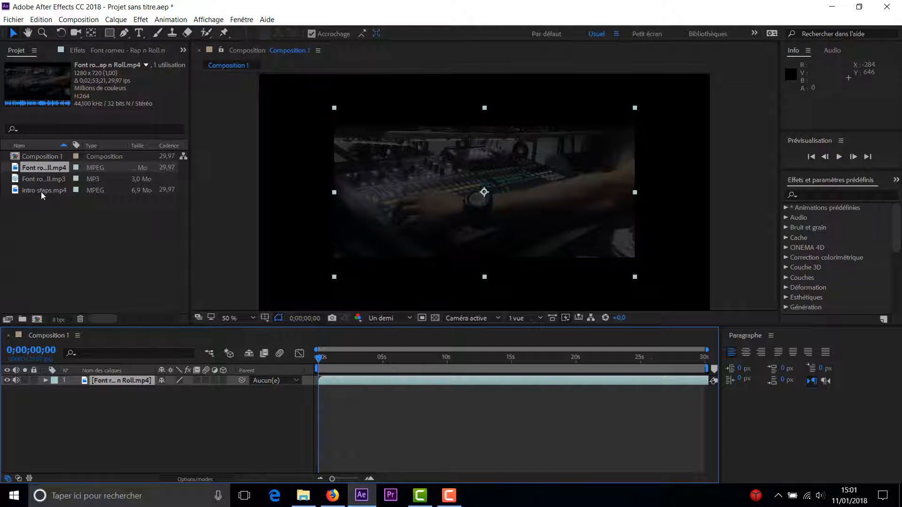
drag(42, 190, 87, 394)
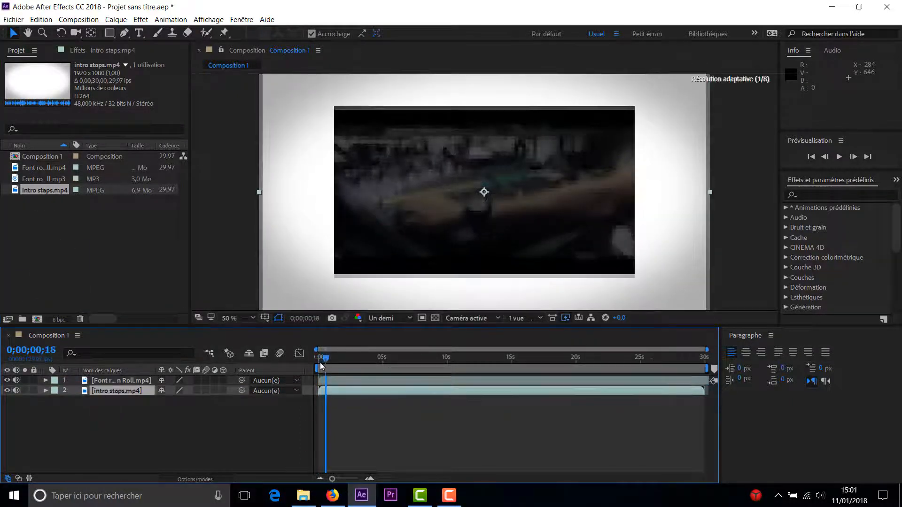
- Scale the Font romeu - Rap n Roll.mp4 layer uniformly to 152% so that it fills the composition frame
click(101, 381)
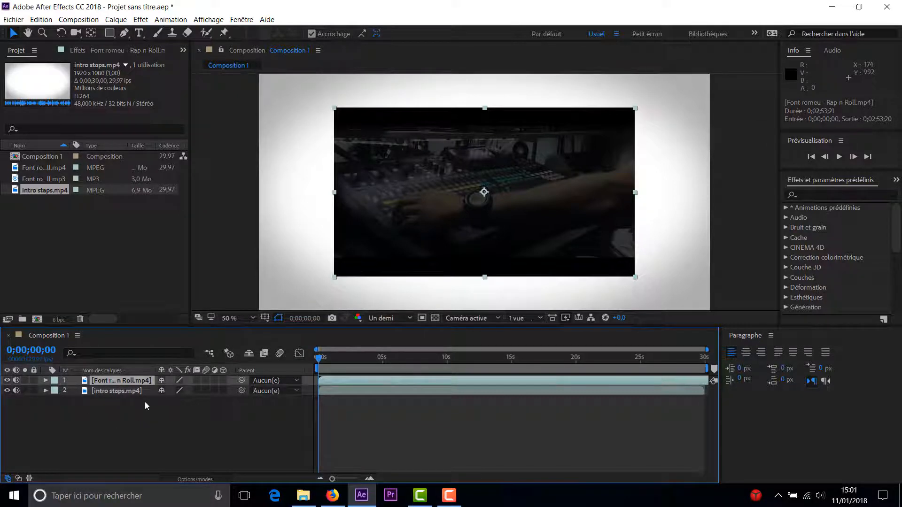
drag(318, 359, 301, 368)
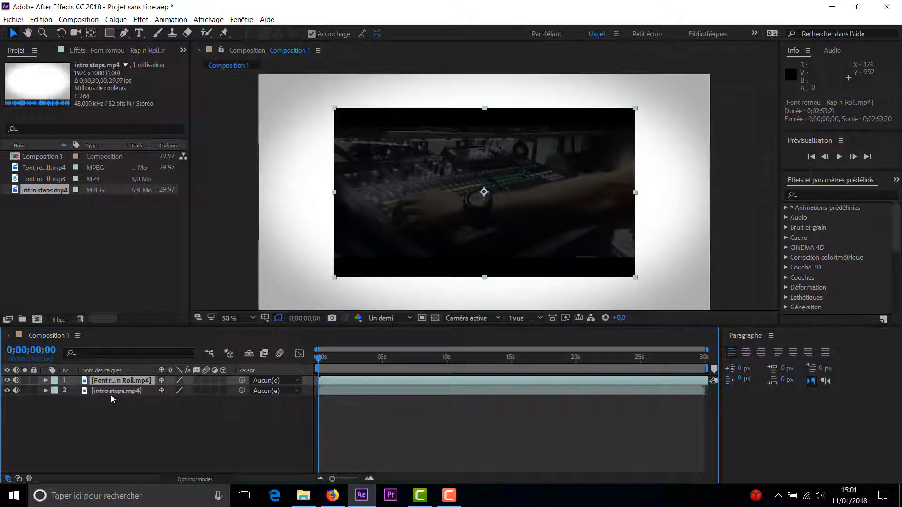
click(45, 380)
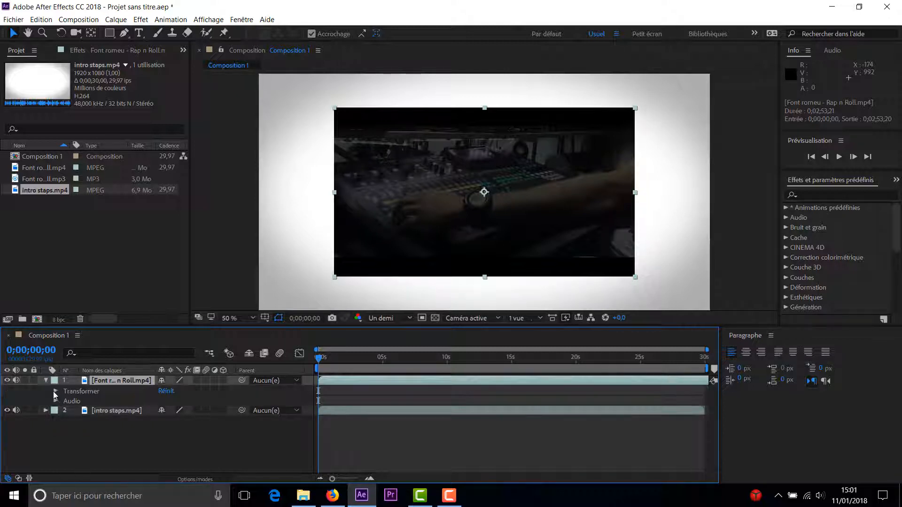
click(55, 391)
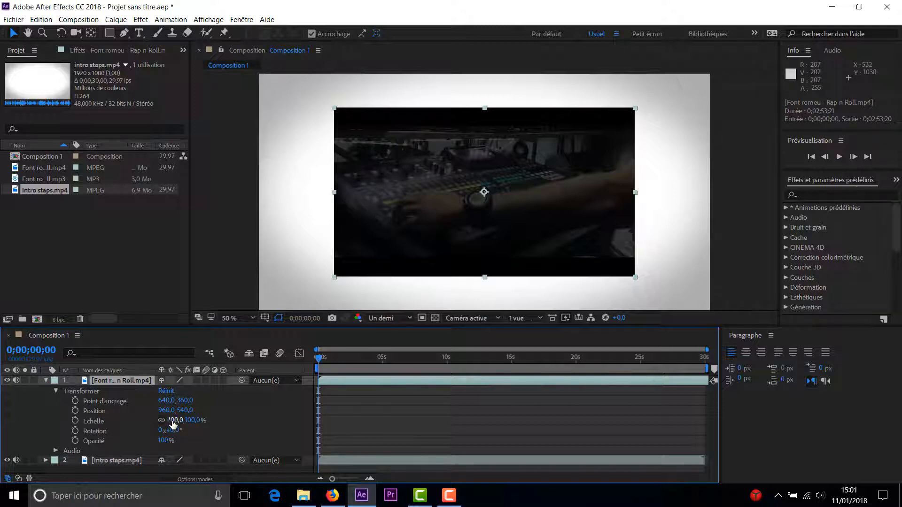
drag(177, 423, 215, 427)
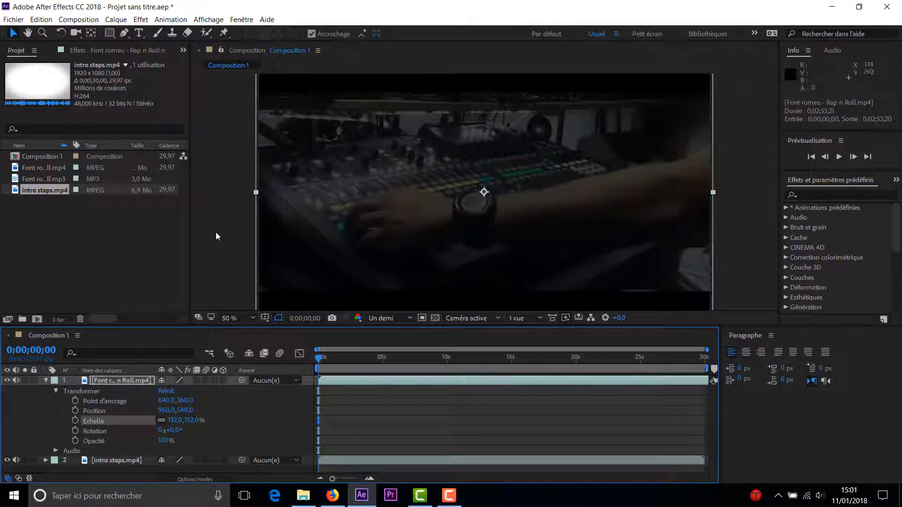
click(225, 195)
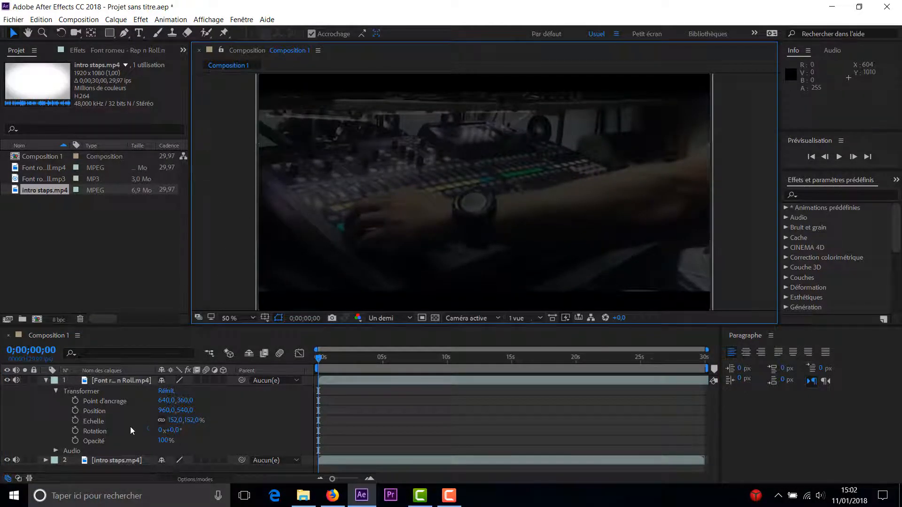
scroll(283, 241, down, 2)
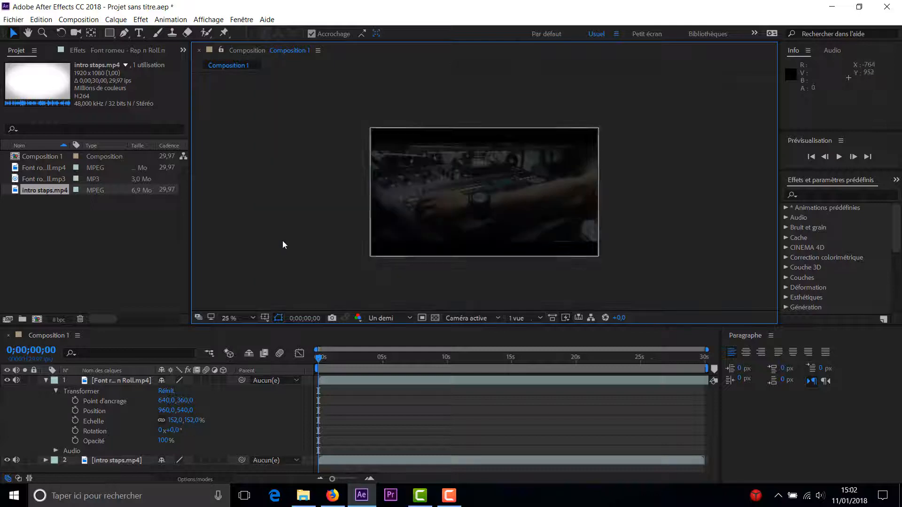
scroll(430, 238, up, 2)
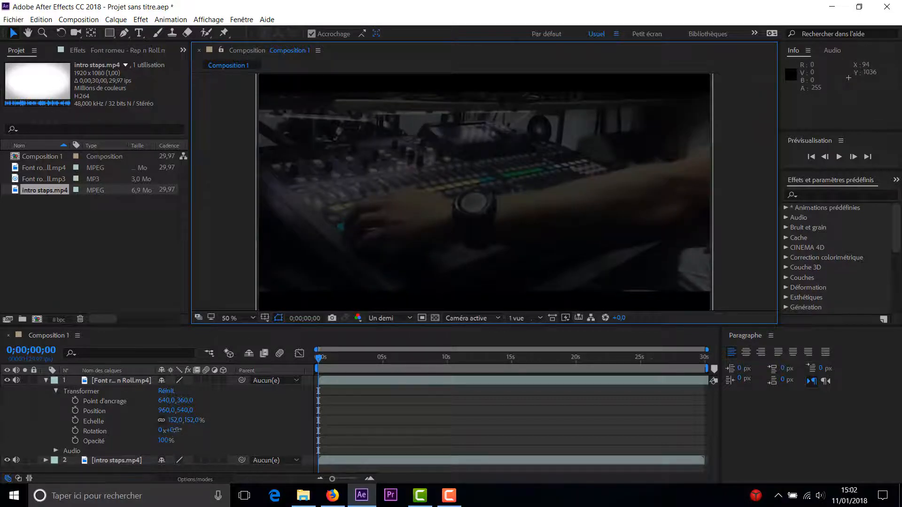
- Try out the Font romeu layer's rotation and opacity, returning them to 0° and 100%
drag(164, 432, 168, 434)
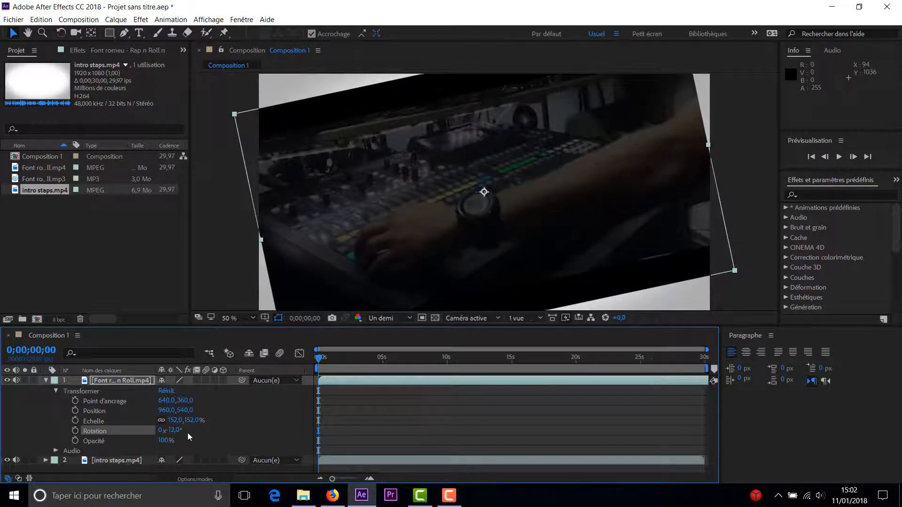
click(175, 431)
text(0)
key(Return)
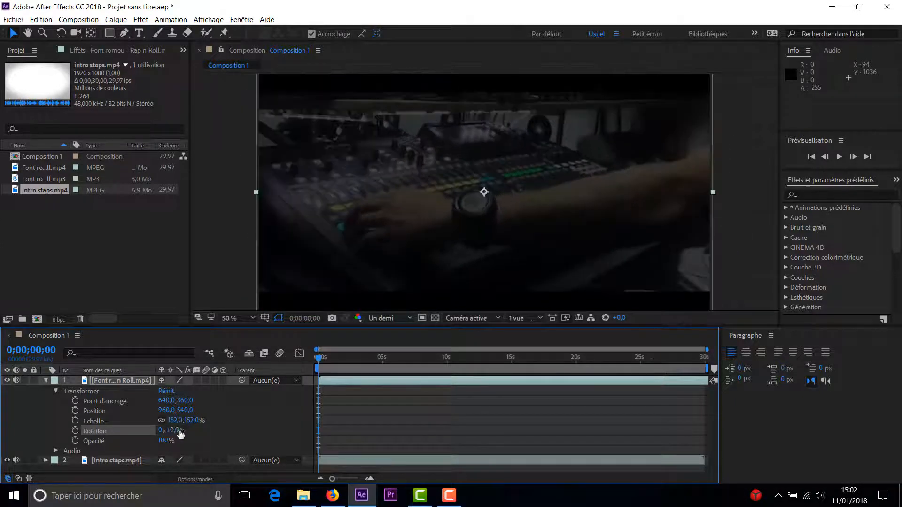
drag(167, 440, 171, 458)
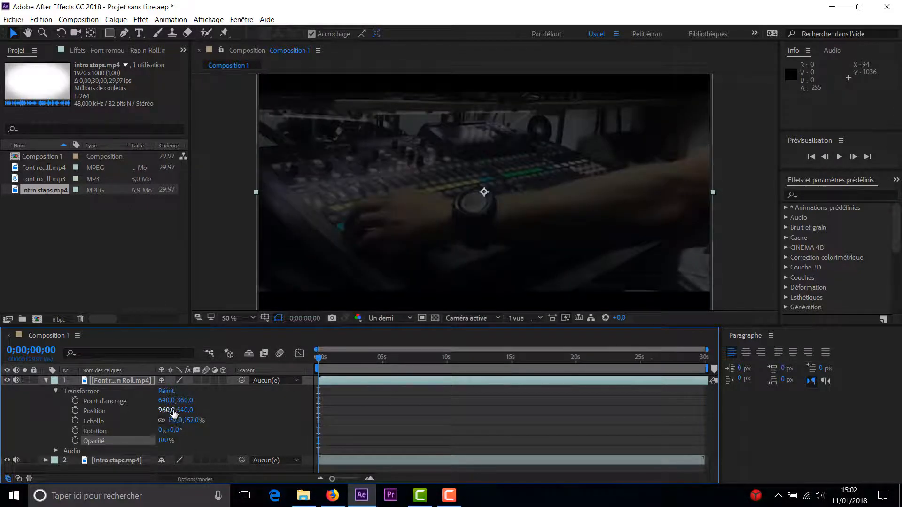
- Reposition the Font romeu layer to 960, 532,8 in the frame and undo the extra position change
mouse_move(166, 411)
mouse_down()
mouse_move(159, 413)
mouse_move(184, 415)
mouse_up()
drag(465, 261, 457, 276)
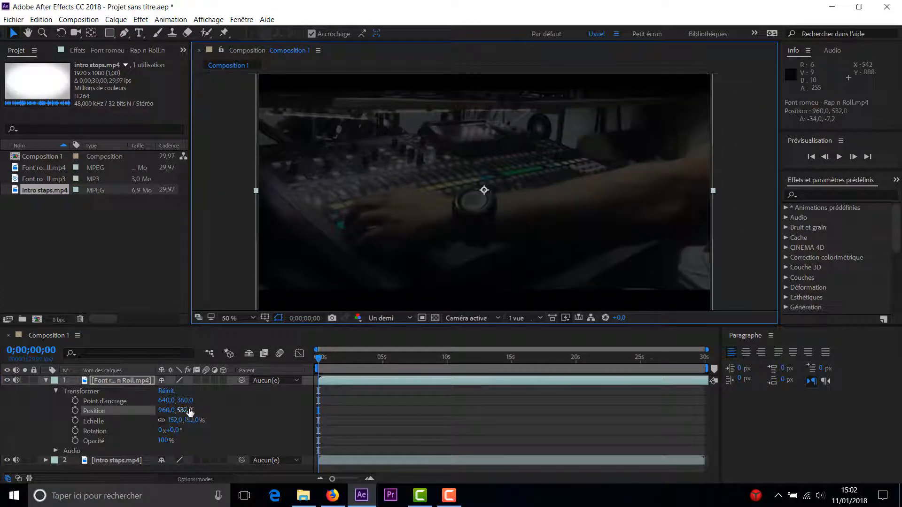
drag(189, 411, 177, 411)
key(ctrl+z)
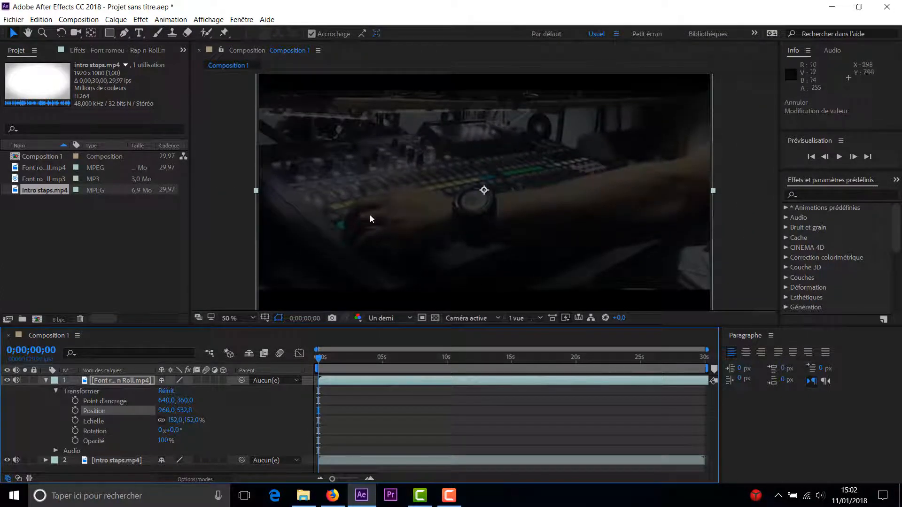
key(comma)
key(period)
key(comma)
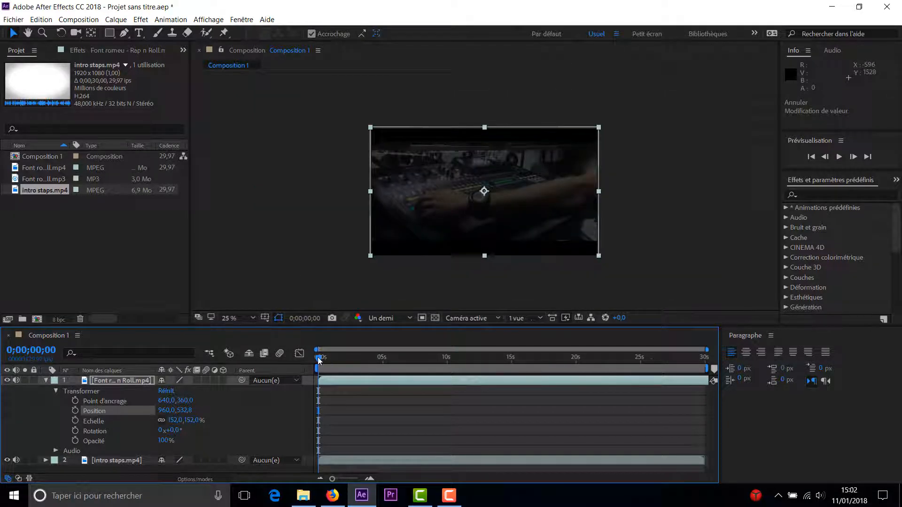
- Collapse the Font romeu layer's properties and play the composition from the start to 0;00;01;19
mouse_move(319, 359)
mouse_down()
mouse_move(344, 364)
mouse_move(319, 361)
mouse_up()
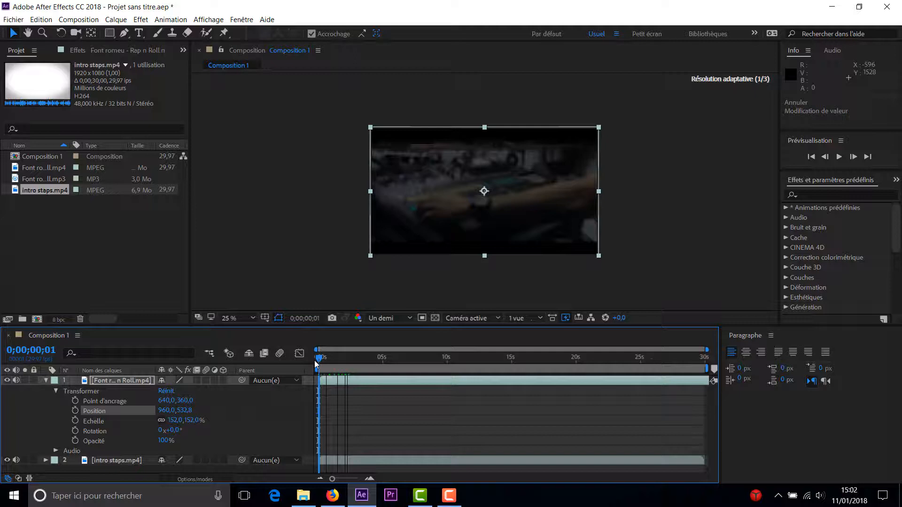
click(46, 381)
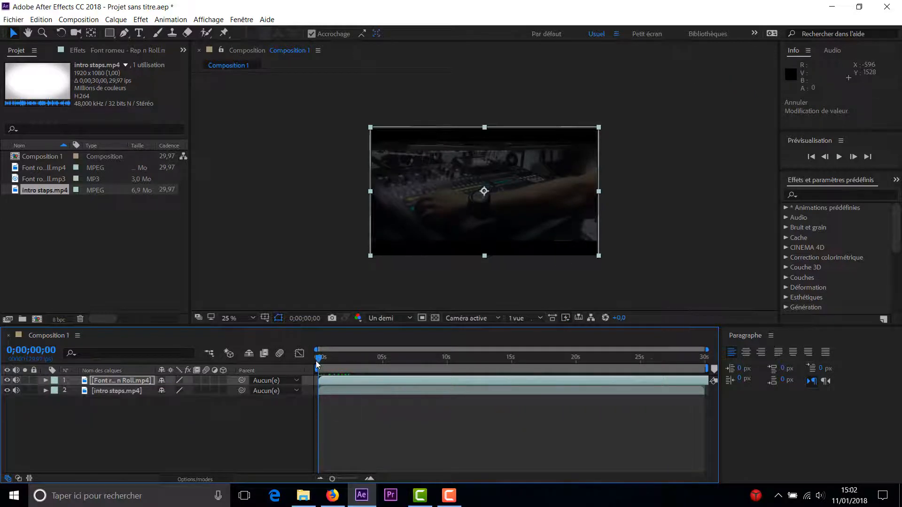
key(space)
- Trim the start of the Font romeu - Rap n Roll.mp4 layer to 0;00;01;19, then return the playhead to 0;00;00;00
click(136, 392)
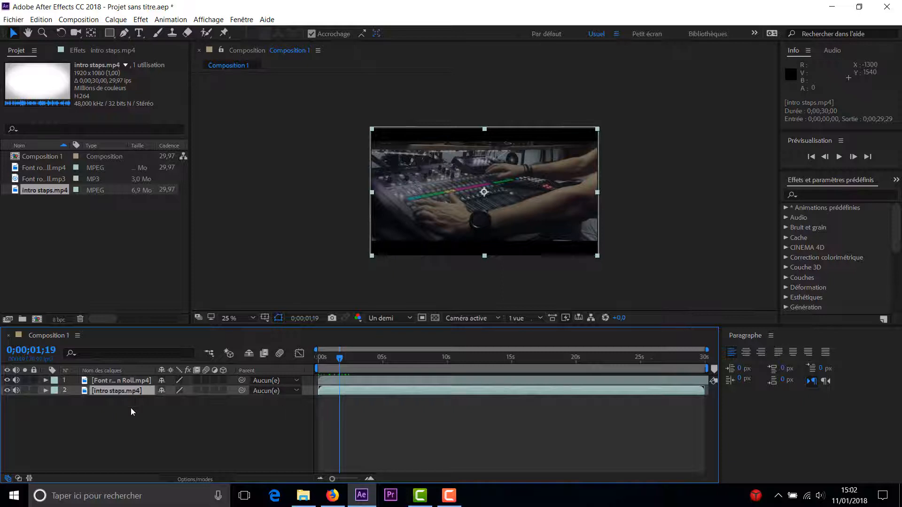
click(128, 381)
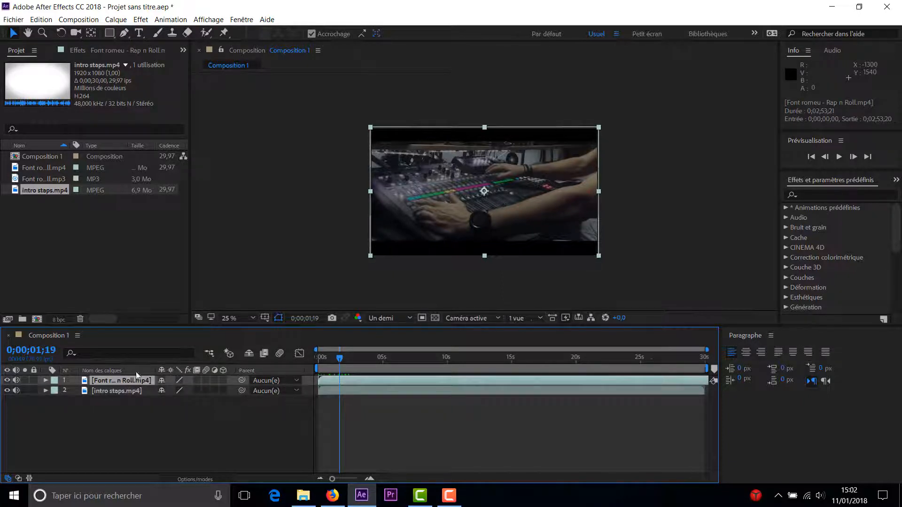
drag(159, 371, 187, 374)
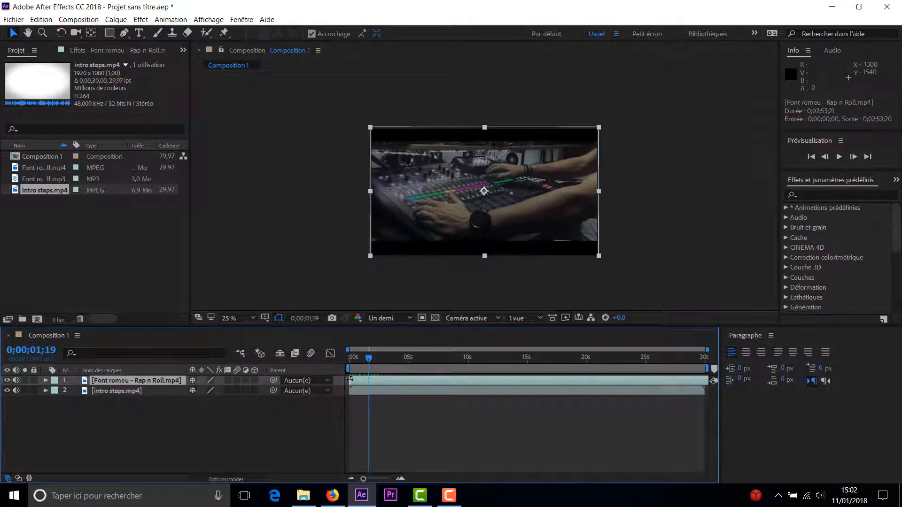
drag(350, 379, 370, 386)
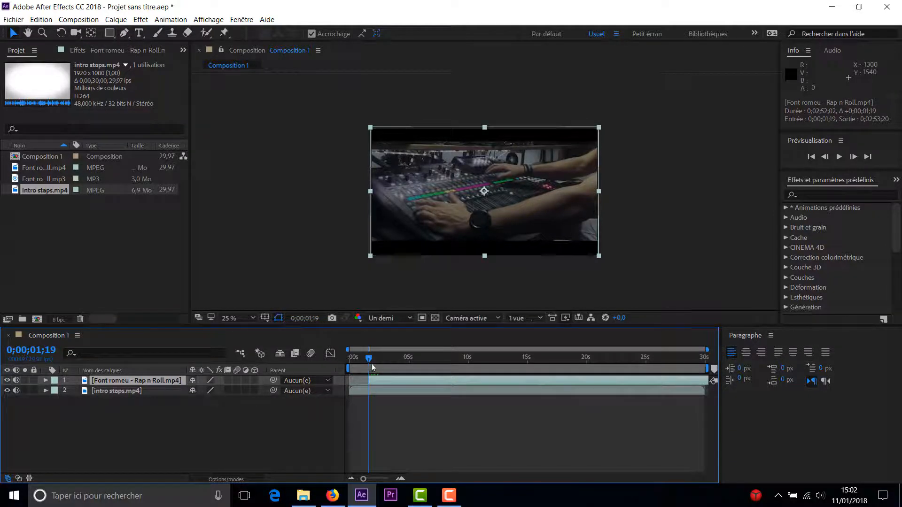
drag(368, 361, 352, 359)
scroll(458, 244, up, 2)
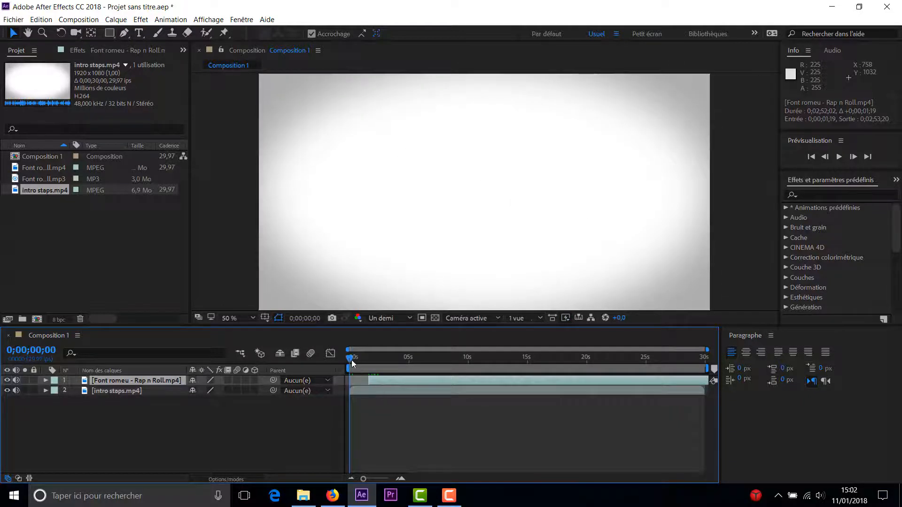
- Undo the start trim of the Font romeu - Rap n Roll.mp4 layer and split the layer at 0;00;02;25
drag(351, 360, 383, 357)
key(ctrl+z)
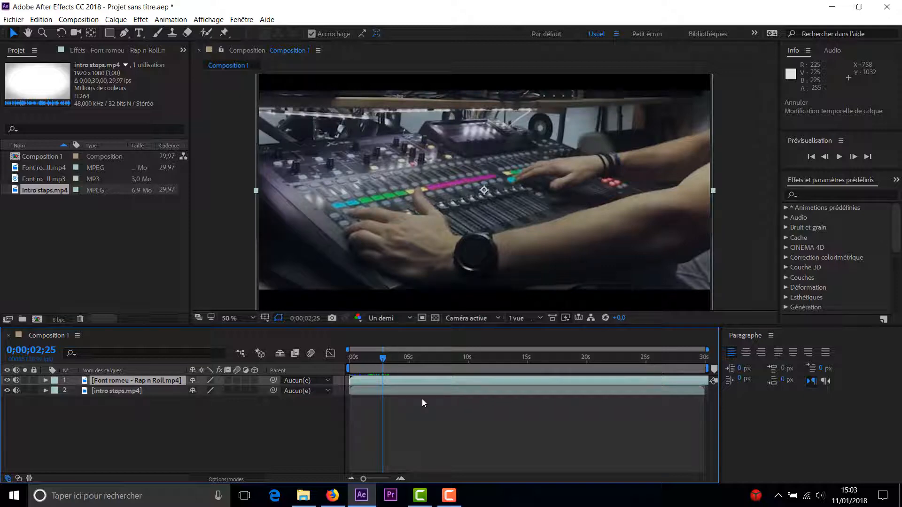
key(ctrl+shift+d)
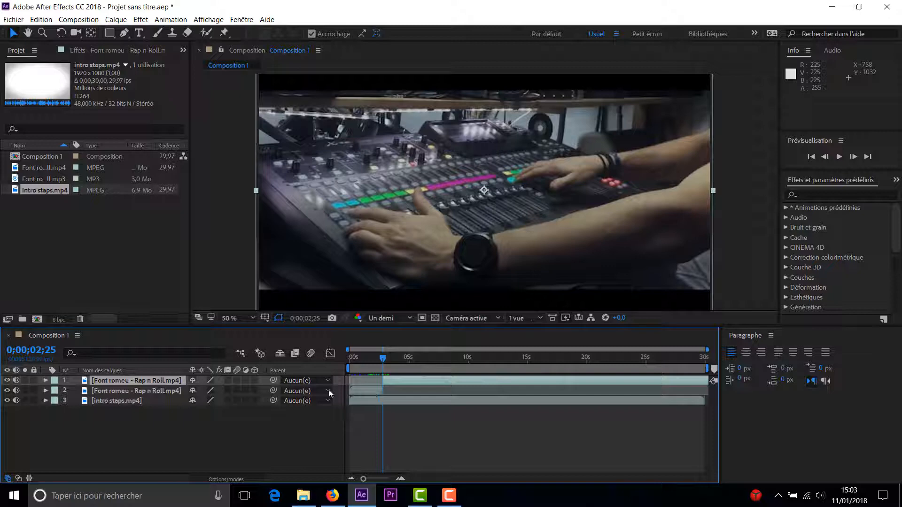
- Delete the part of the Font romeu - Rap n Roll.mp4 layer that lies before the split
double_click(164, 391)
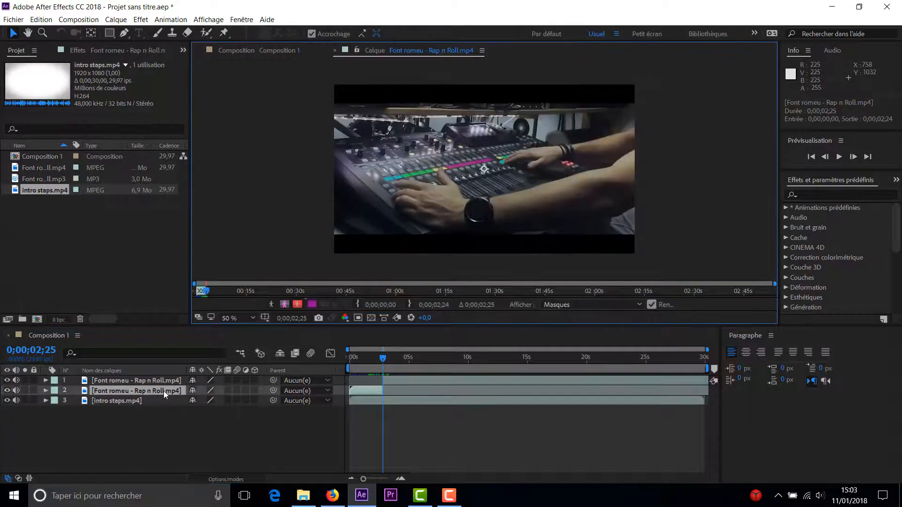
click(336, 50)
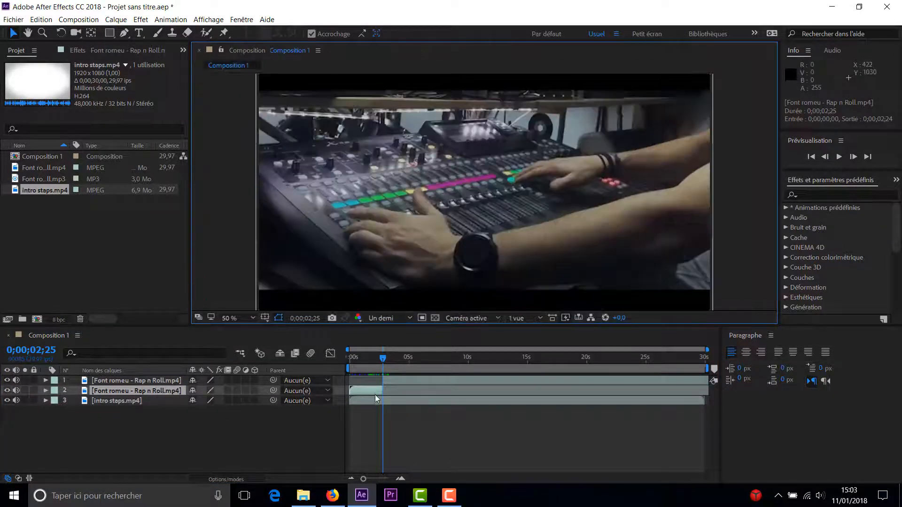
key(Delete)
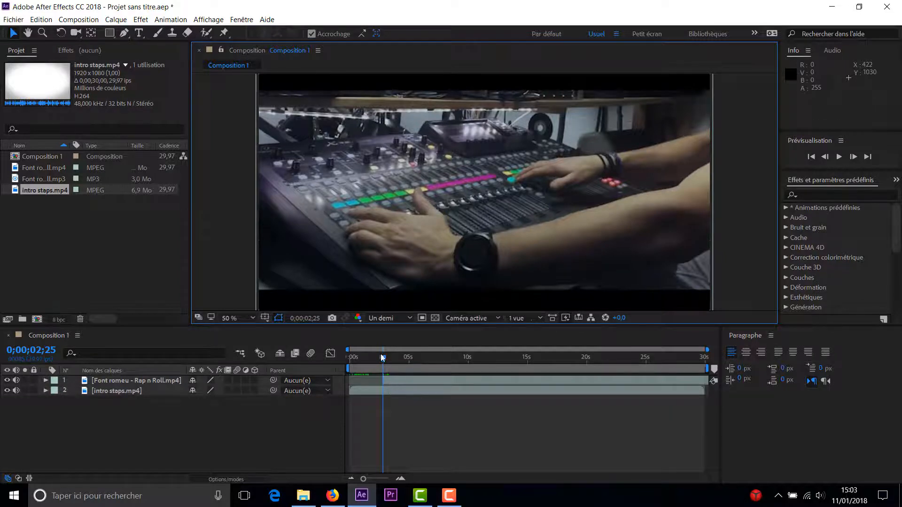
- Mute the audio of both video layers and preview the composition from 0;00;00;00
drag(382, 356, 345, 359)
key(space)
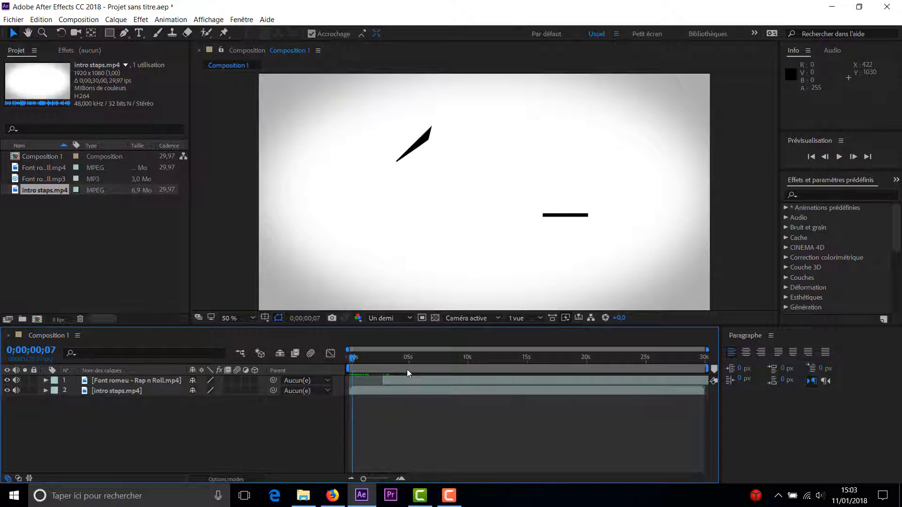
click(16, 391)
click(16, 380)
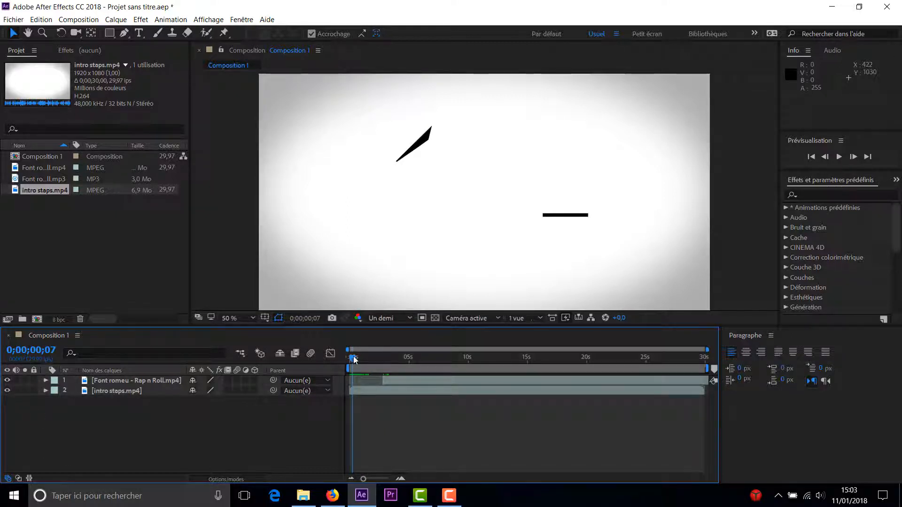
drag(354, 359, 348, 360)
key(space)
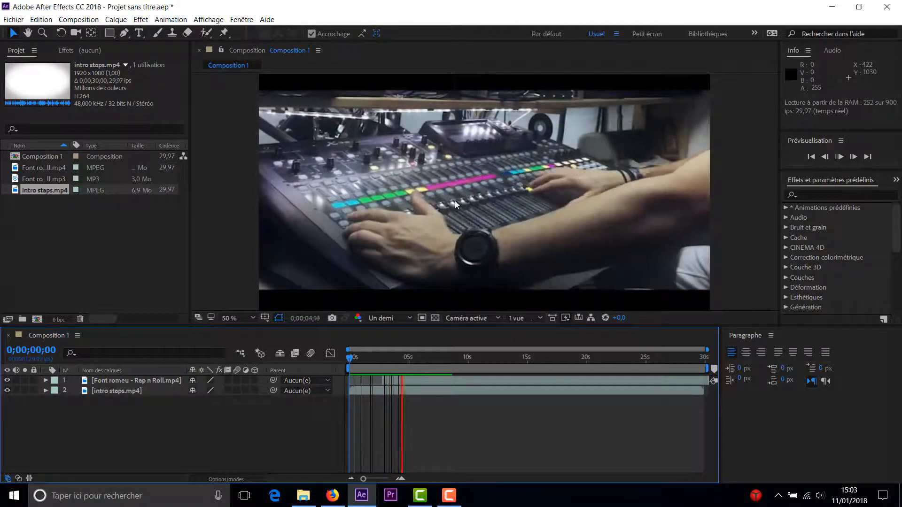
key(space)
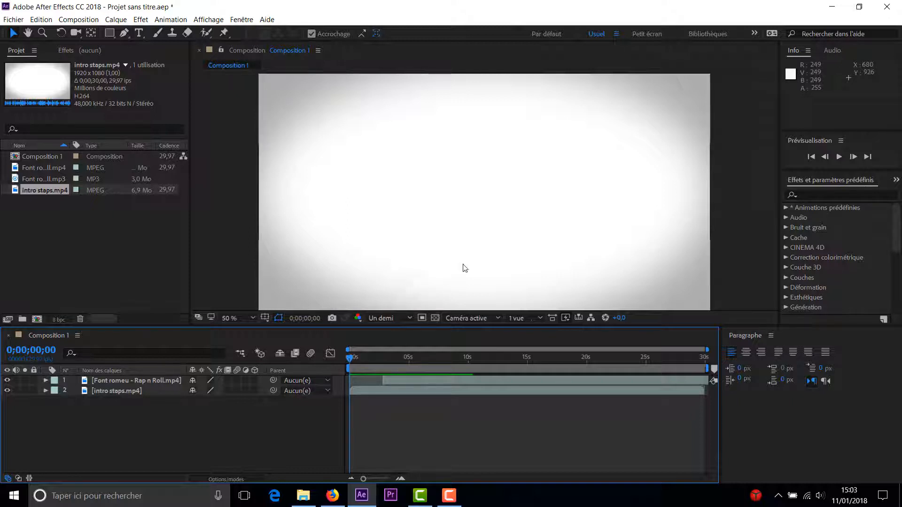
- Preview the cut between the two clips from 0;00;01;13 and from the start, then place the playhead at 0;00;01;22
click(365, 357)
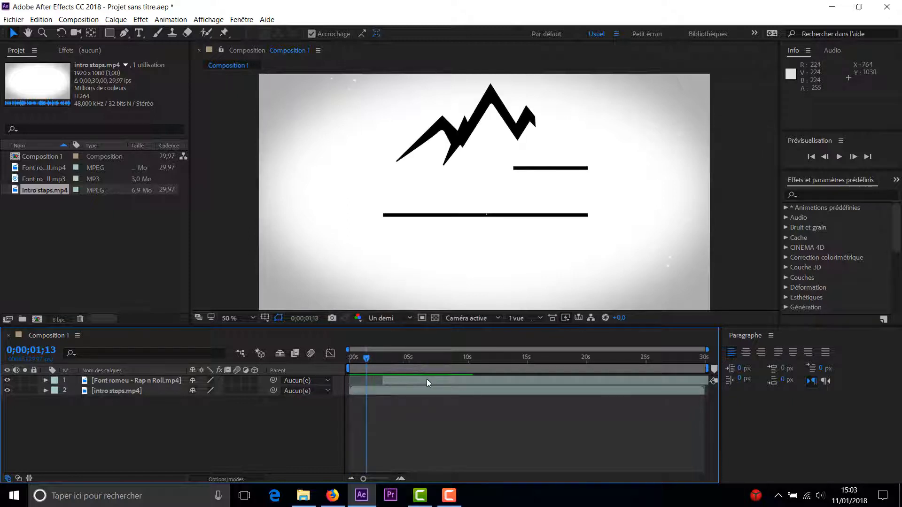
key(space)
key(space)
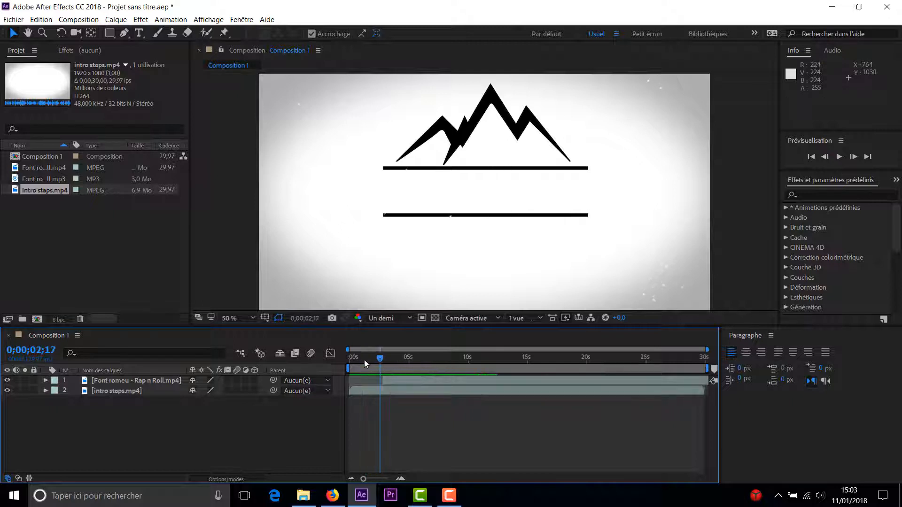
mouse_move(364, 360)
mouse_down()
mouse_move(350, 359)
mouse_move(369, 357)
mouse_up()
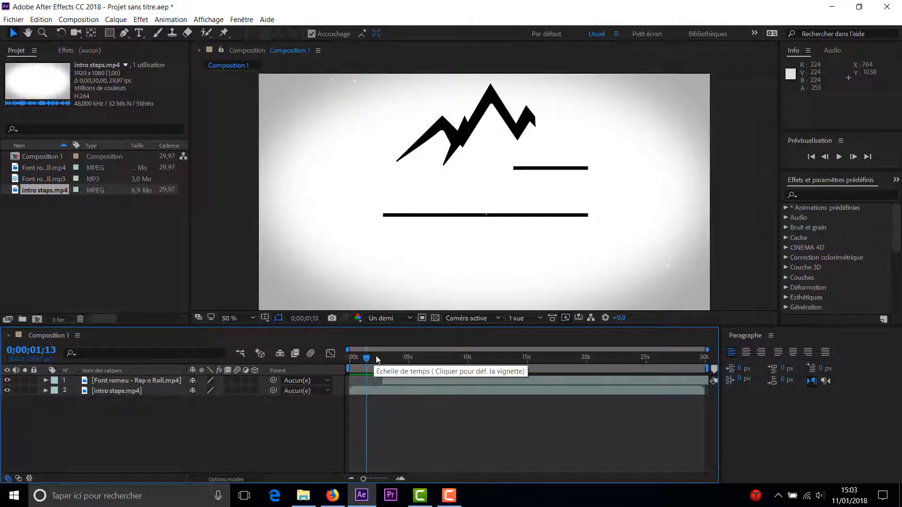
key(space)
key(space)
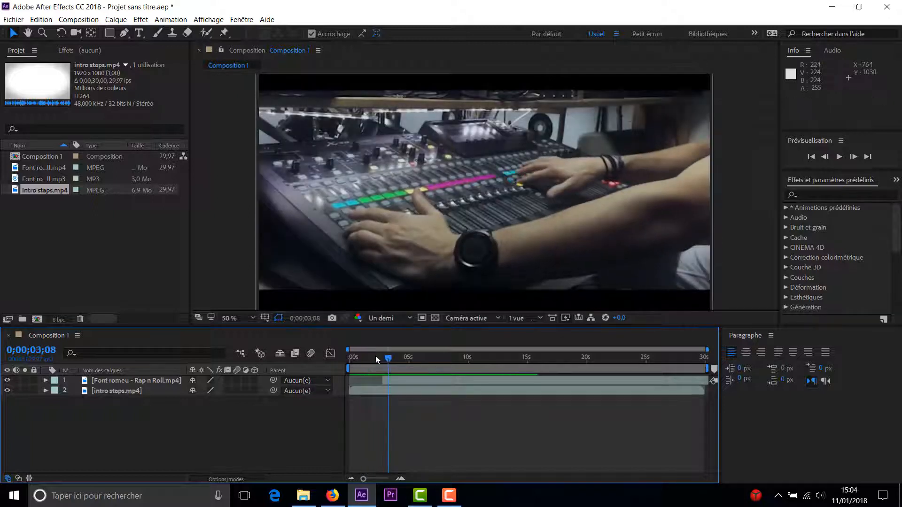
drag(376, 358, 307, 365)
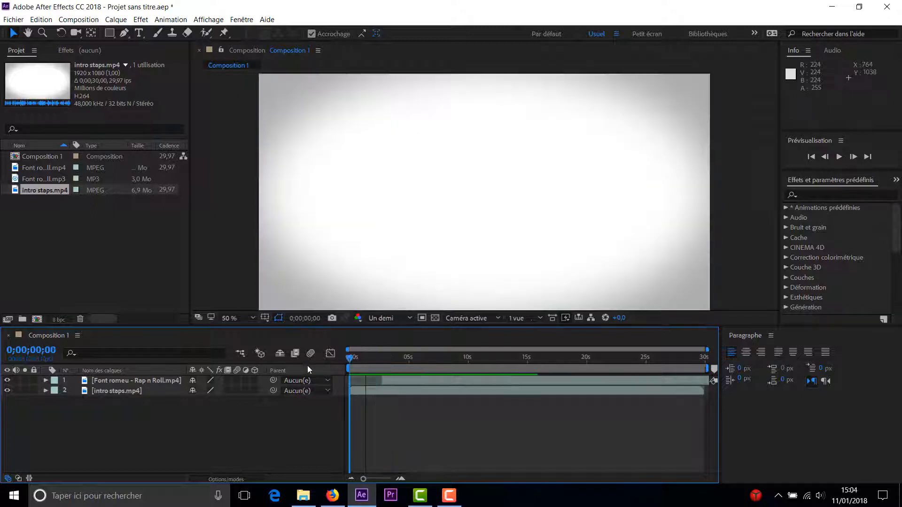
click(443, 359)
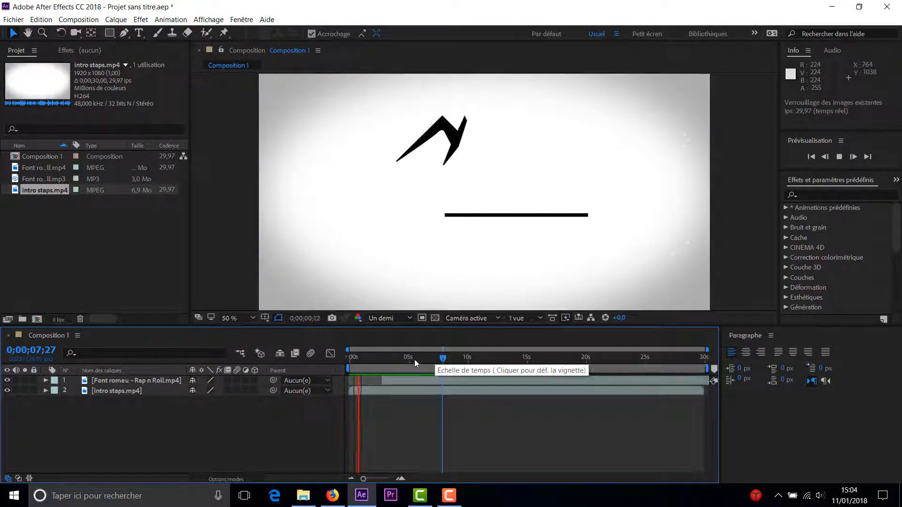
mouse_move(414, 359)
mouse_down()
mouse_move(350, 361)
mouse_move(382, 360)
mouse_move(370, 360)
mouse_up()
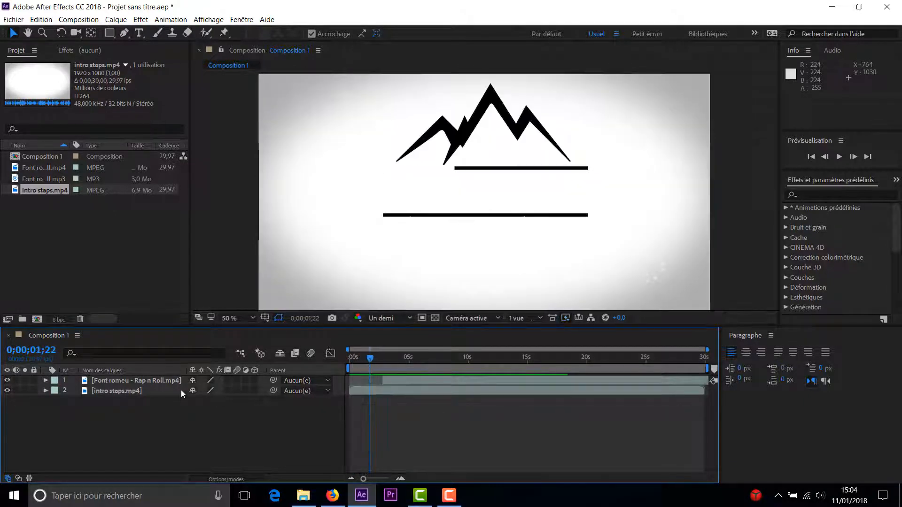
- Turn the audio of both layers back on and examine the Font romeu layer's audio level property
click(17, 390)
click(17, 380)
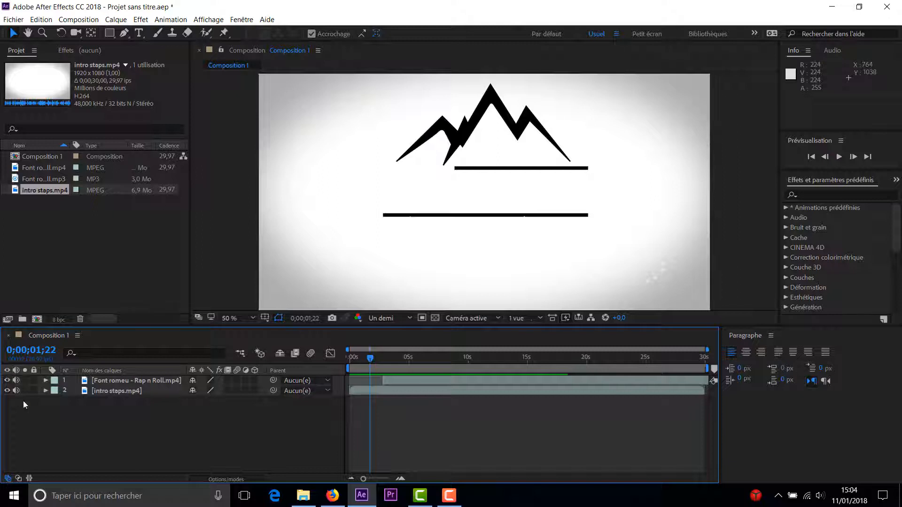
click(45, 380)
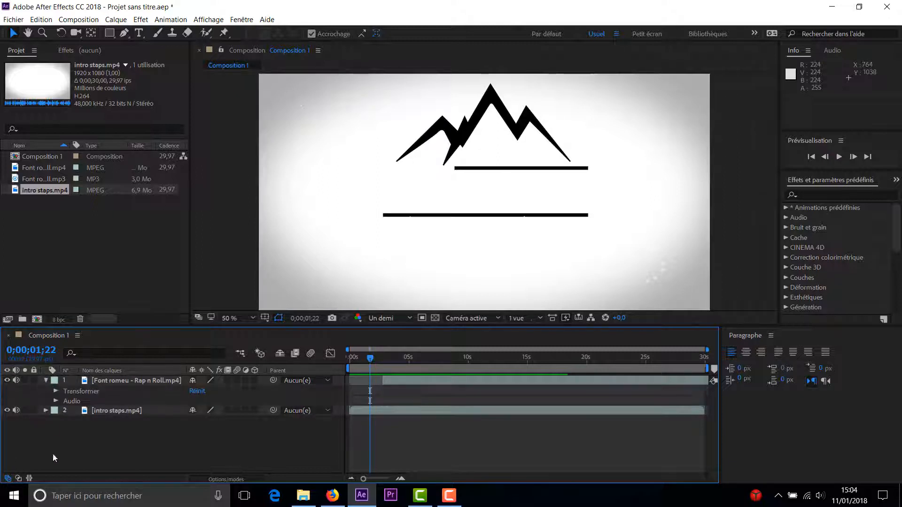
click(55, 401)
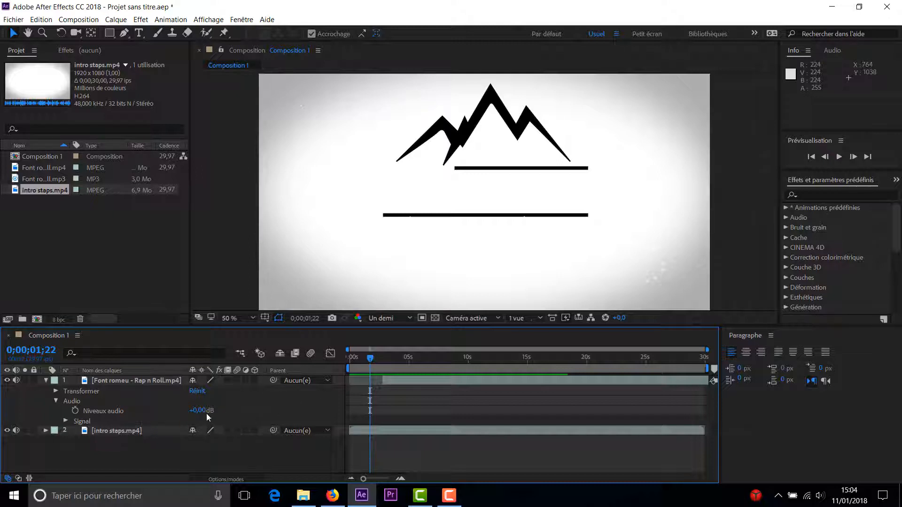
click(46, 380)
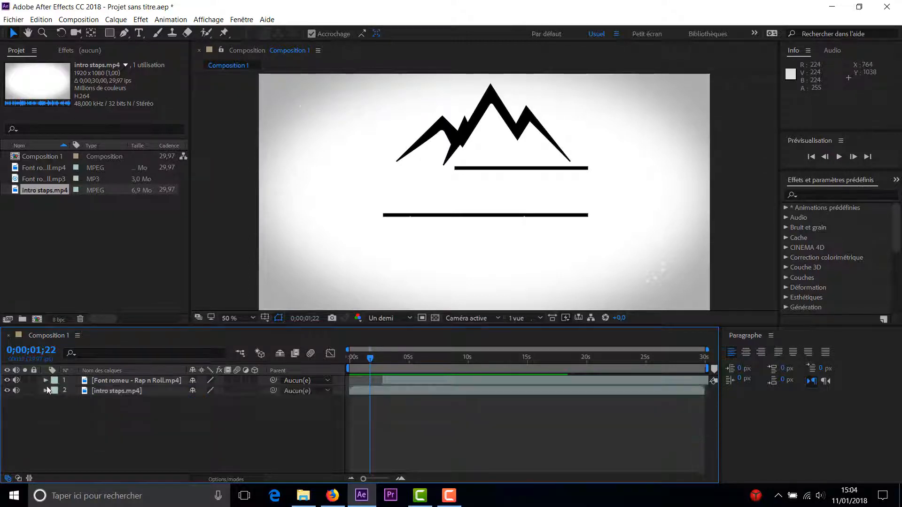
- Lower the audio level of the intro staps.mp4 layer to -10,00 dB and preview the composition from the start
click(46, 391)
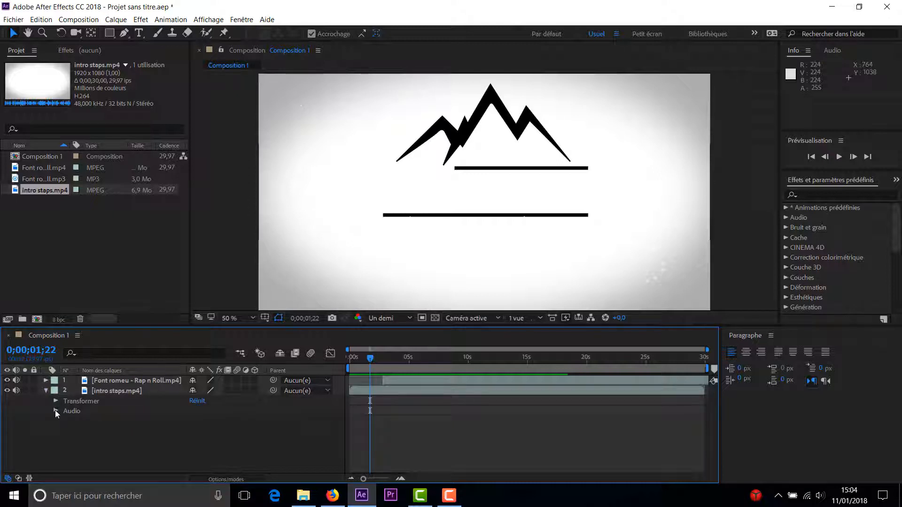
click(56, 411)
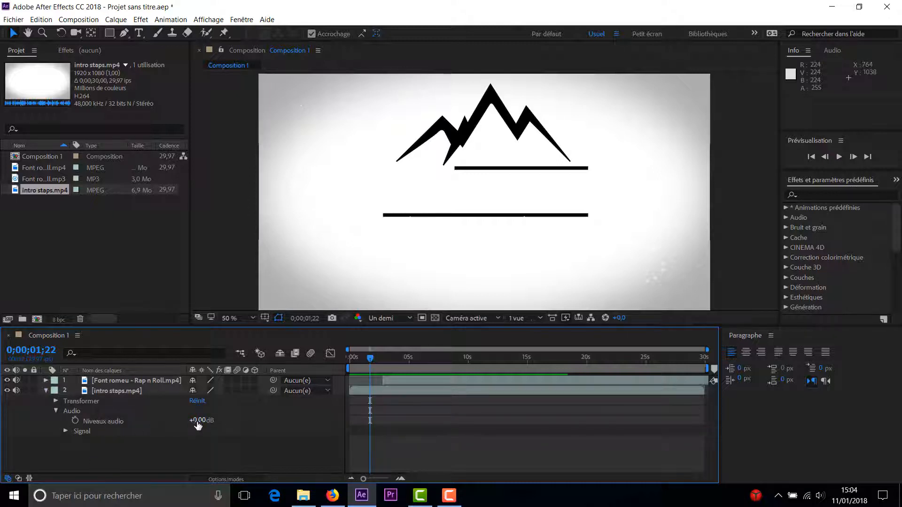
drag(197, 420, 193, 420)
drag(373, 356, 347, 359)
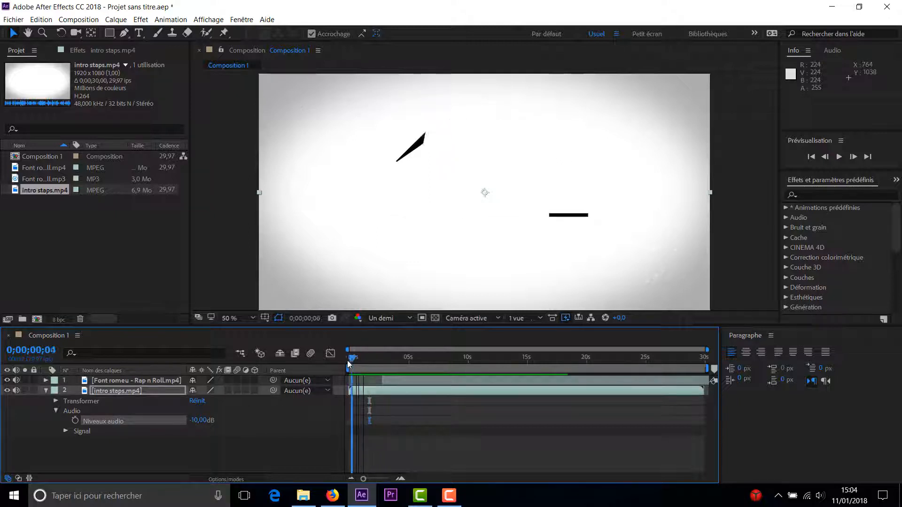
key(space)
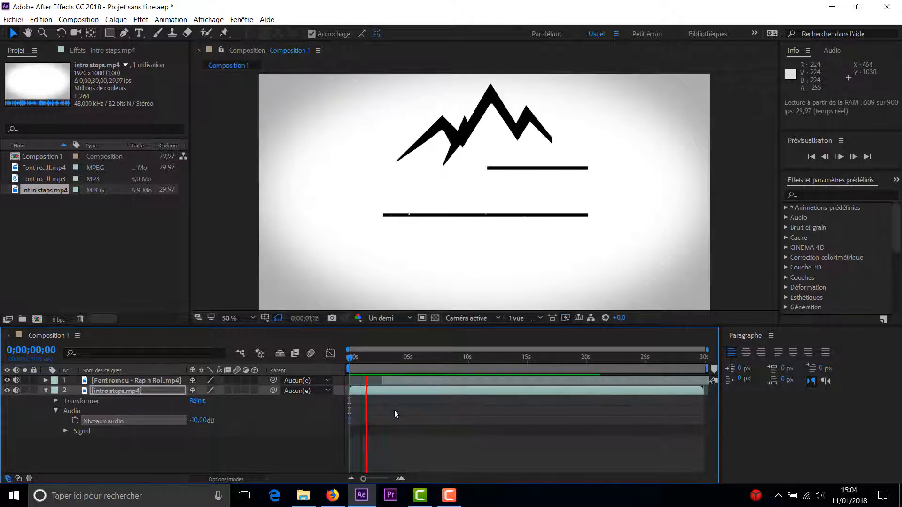
key(space)
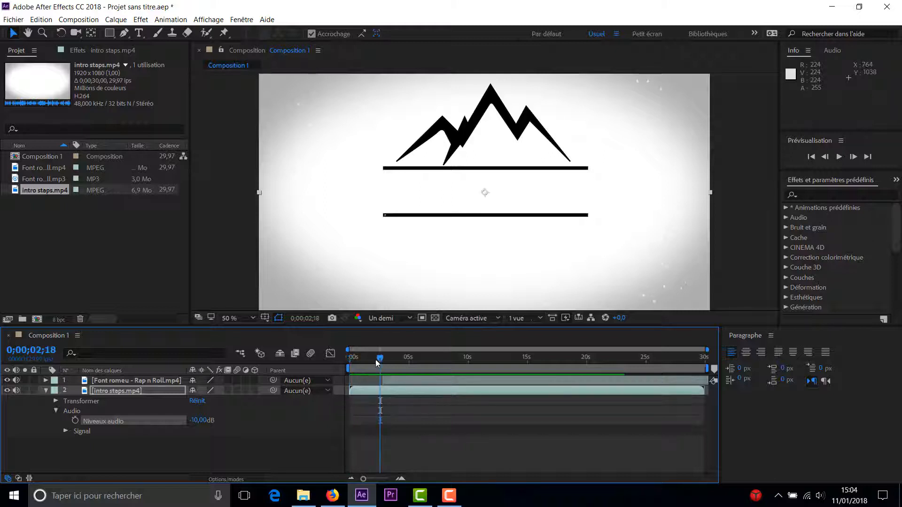
- Collapse the intro staps.mp4 layer's properties and undo its audio level change
drag(376, 360, 369, 359)
click(46, 389)
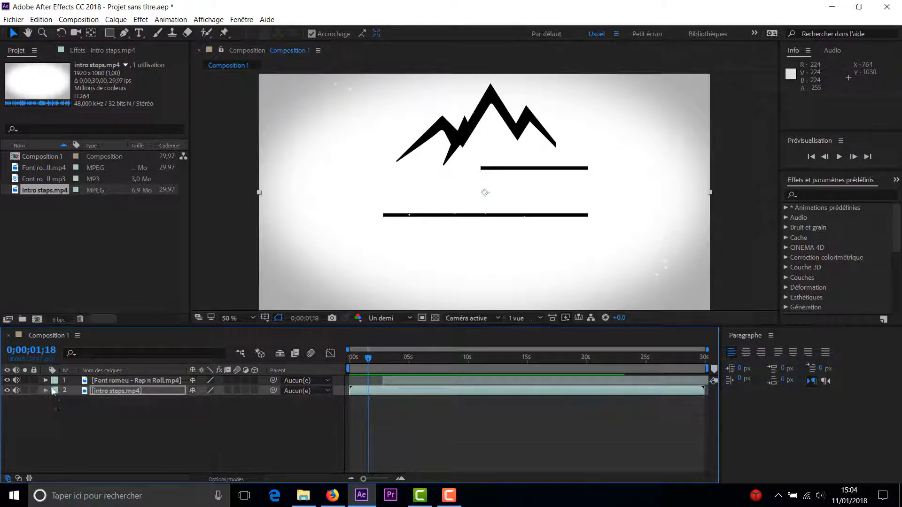
key(ctrl+z)
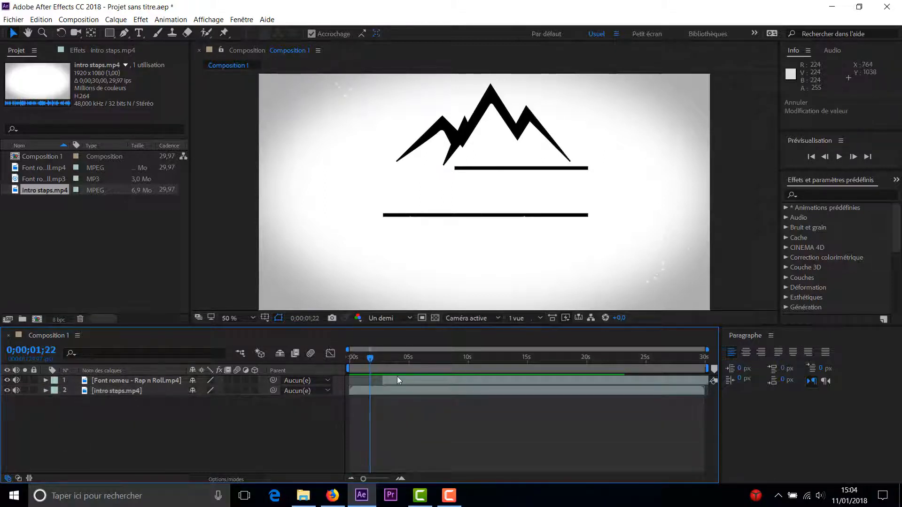
- Play the changeover between the two clips from 0;00;02;08, then return the playhead to 0;00;02;04
mouse_move(368, 360)
mouse_down()
mouse_move(356, 358)
mouse_move(376, 360)
mouse_up()
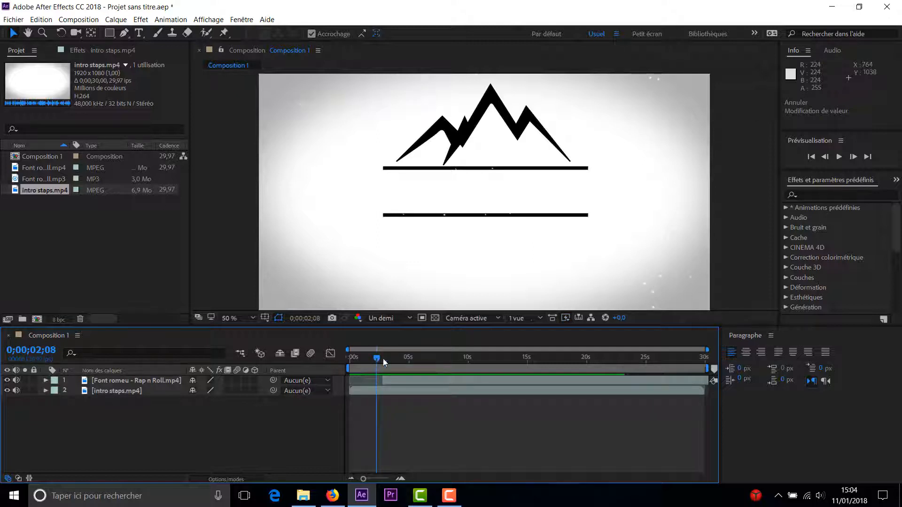
key(space)
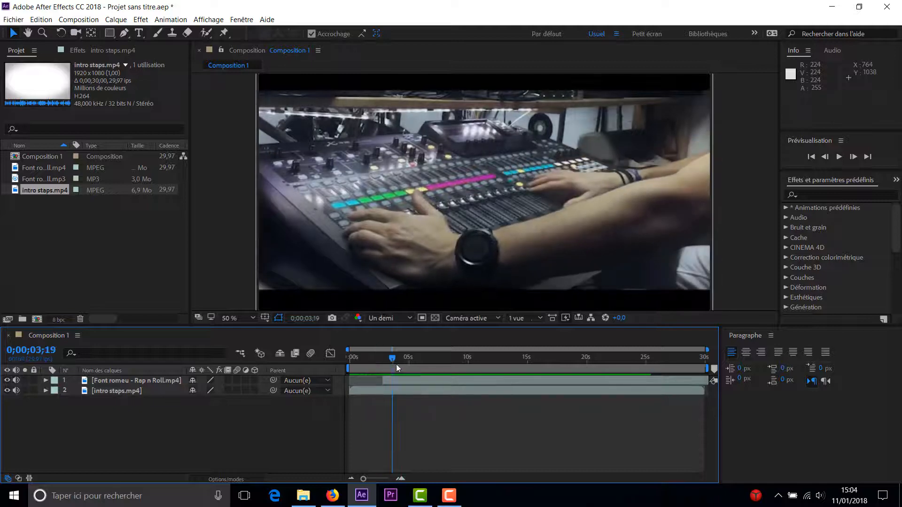
click(375, 359)
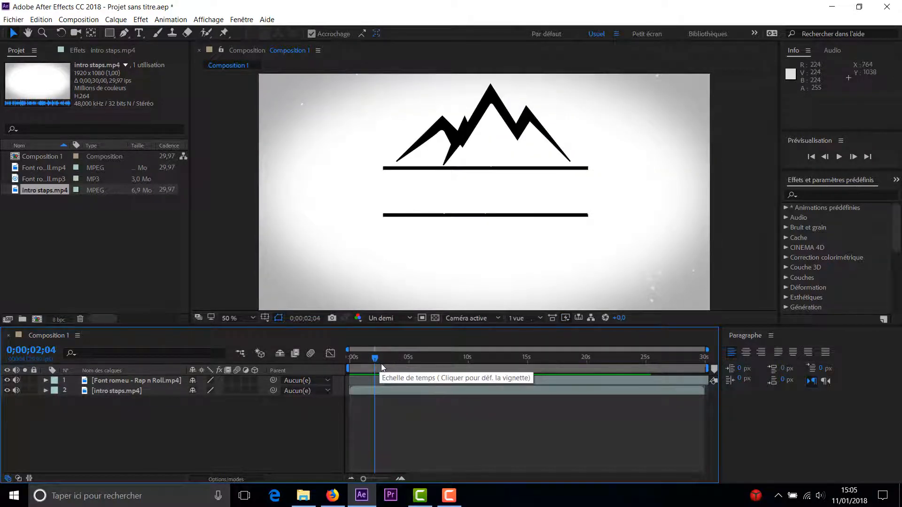
- Place the playhead at 0;00;02;13 and apply the CC Glass Wipe transition effect to the intro staps.mp4 layer
drag(375, 360, 377, 362)
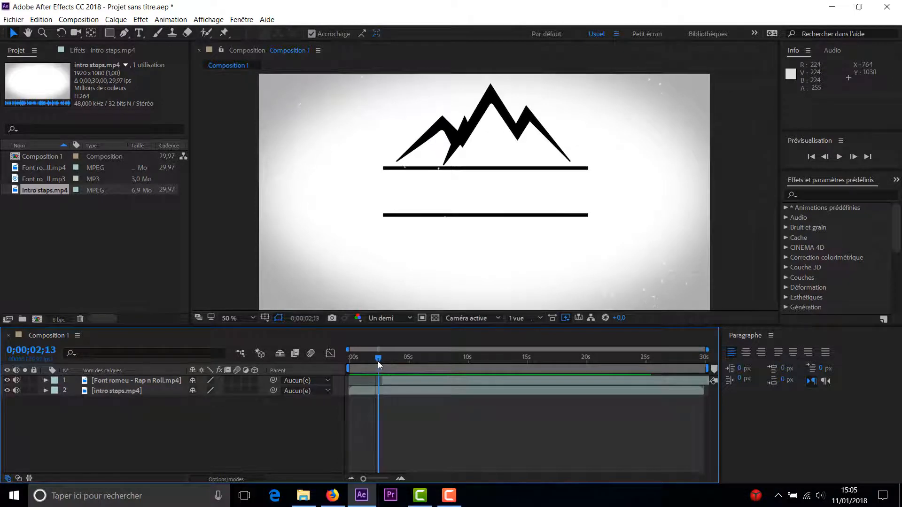
click(120, 392)
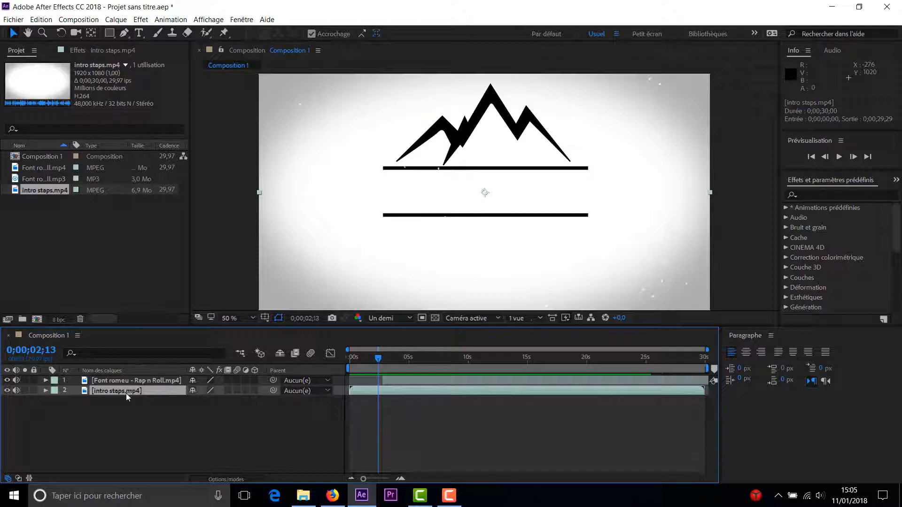
click(140, 19)
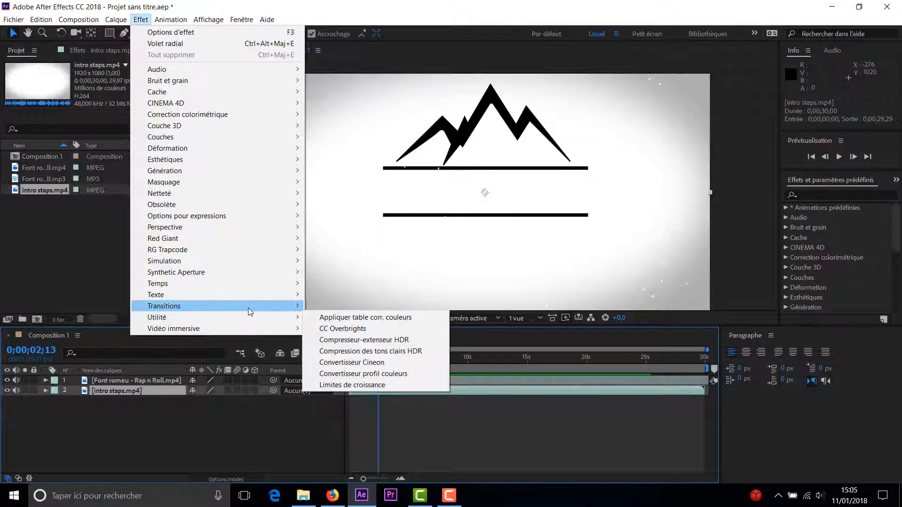
mouse_move(297, 311)
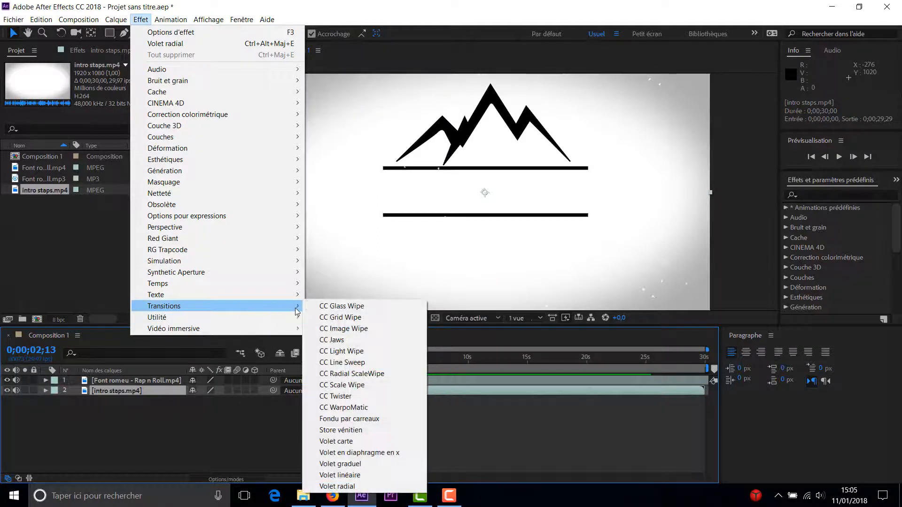
click(397, 306)
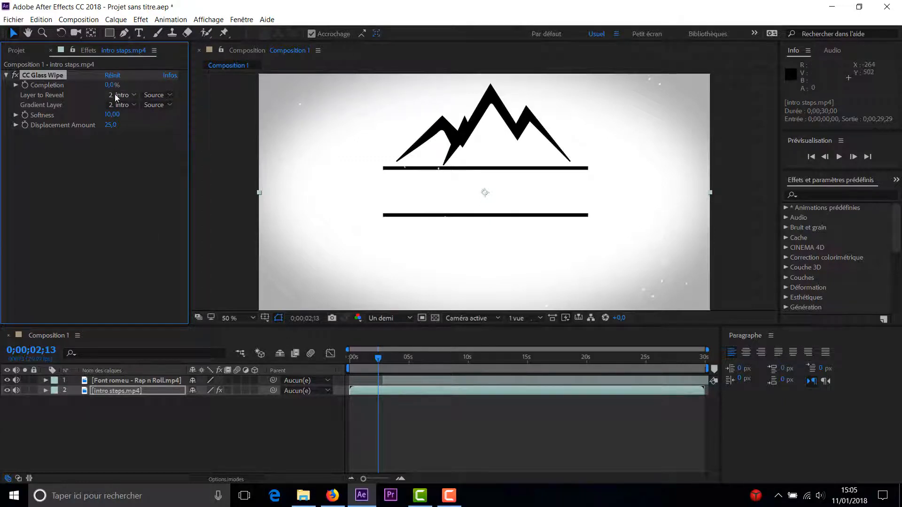
- Remove CC Glass Wipe from the intro staps.mp4 layer and apply the Volet radial transition to it instead
drag(110, 85, 253, 108)
key(Delete)
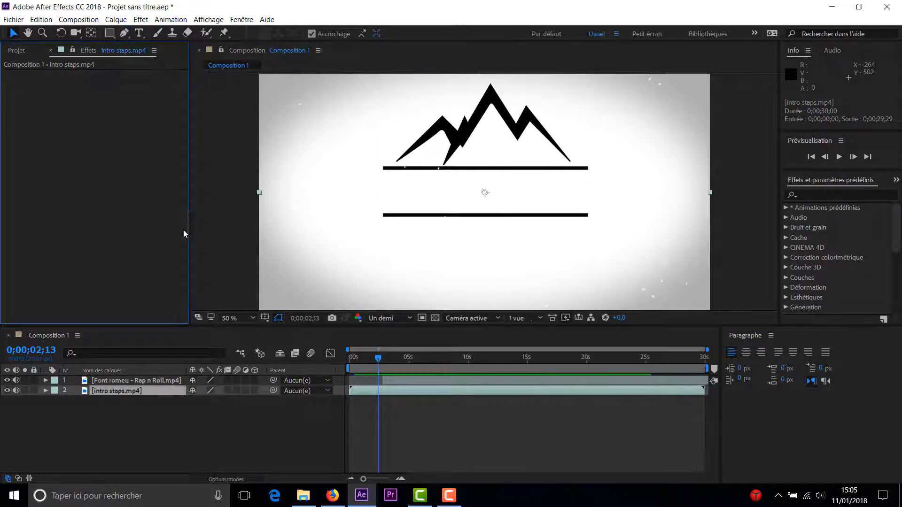
right_click(155, 394)
mouse_move(305, 205)
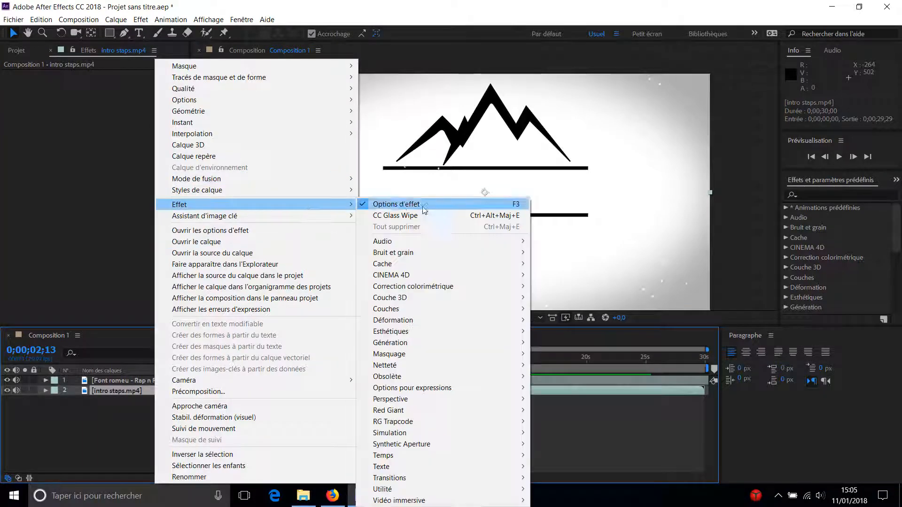
mouse_move(512, 481)
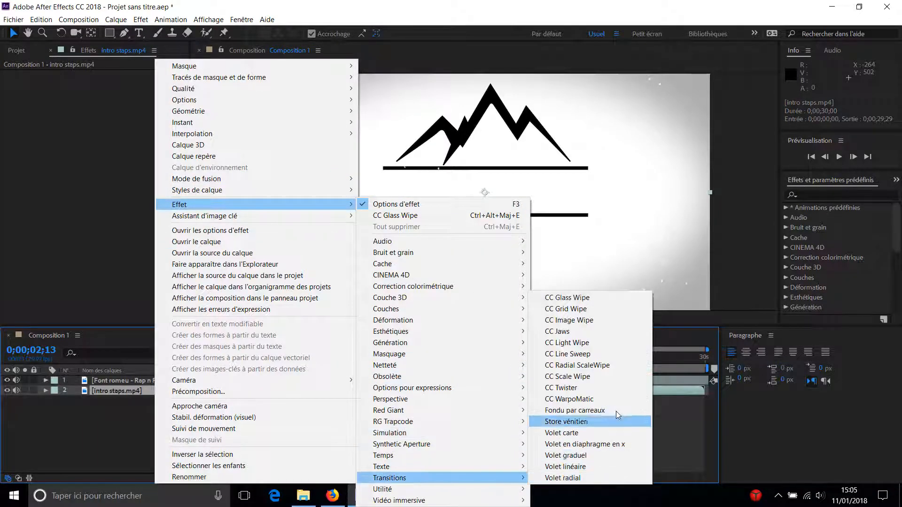
click(624, 478)
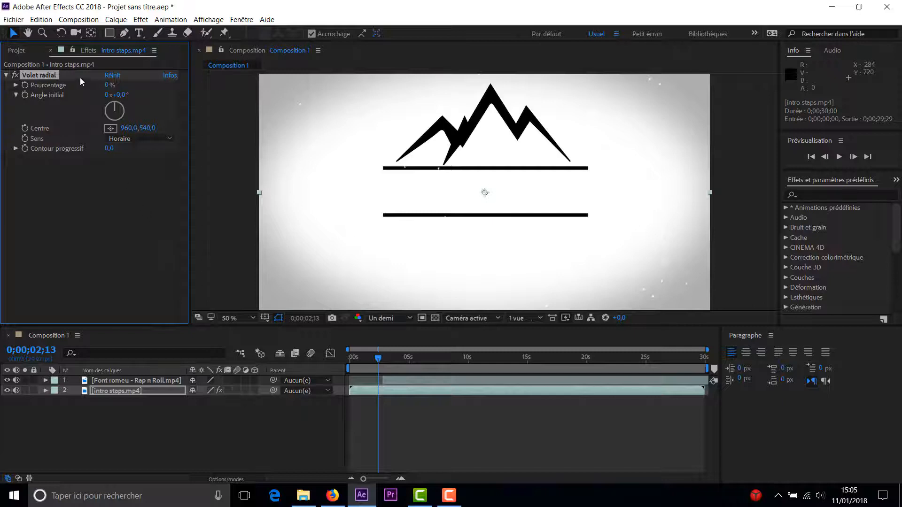
drag(109, 85, 120, 109)
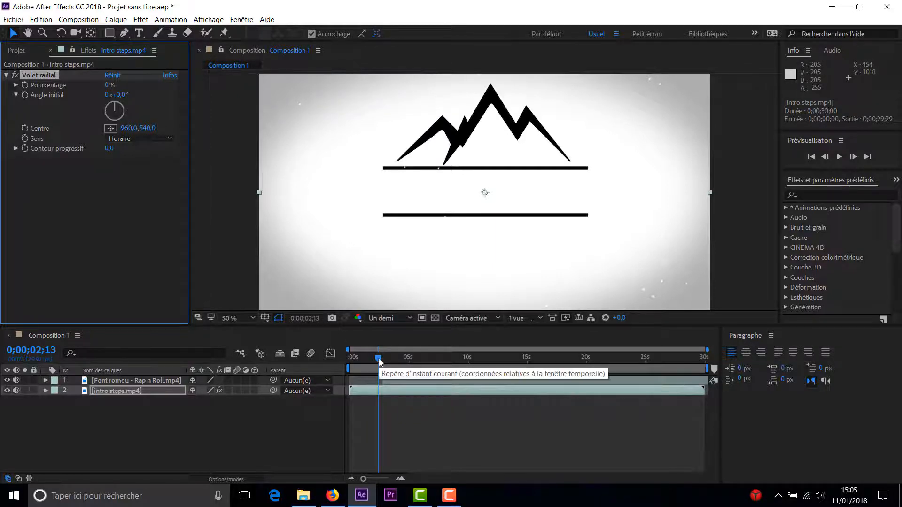
- Keyframe the Volet radial Pourcentage from 0 % at 0;00;02;05 to 100 % at 0;00;02;25
drag(377, 360, 376, 360)
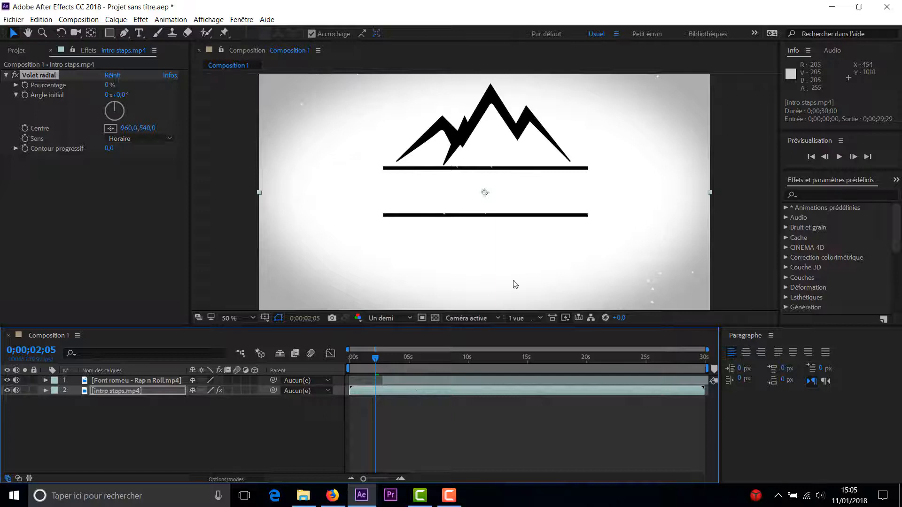
click(382, 361)
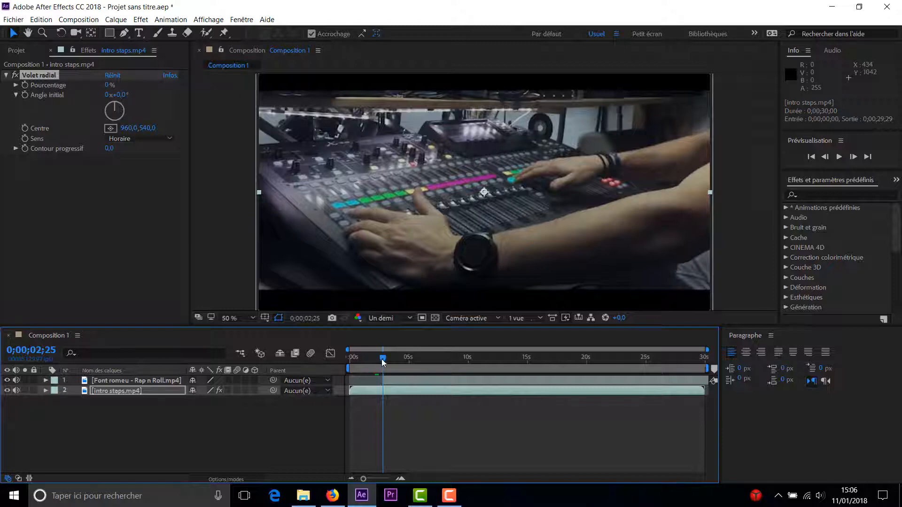
drag(383, 361, 375, 361)
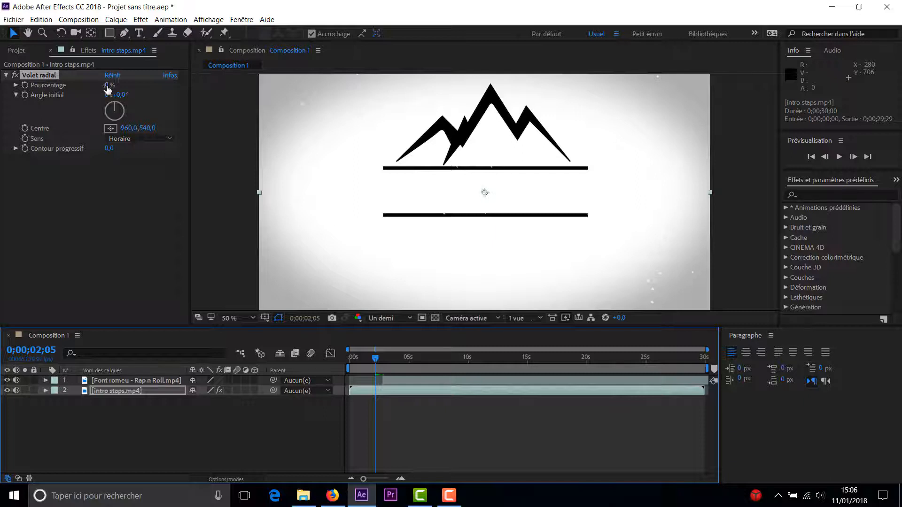
mouse_move(107, 89)
mouse_down()
mouse_move(170, 94)
mouse_move(108, 89)
mouse_up()
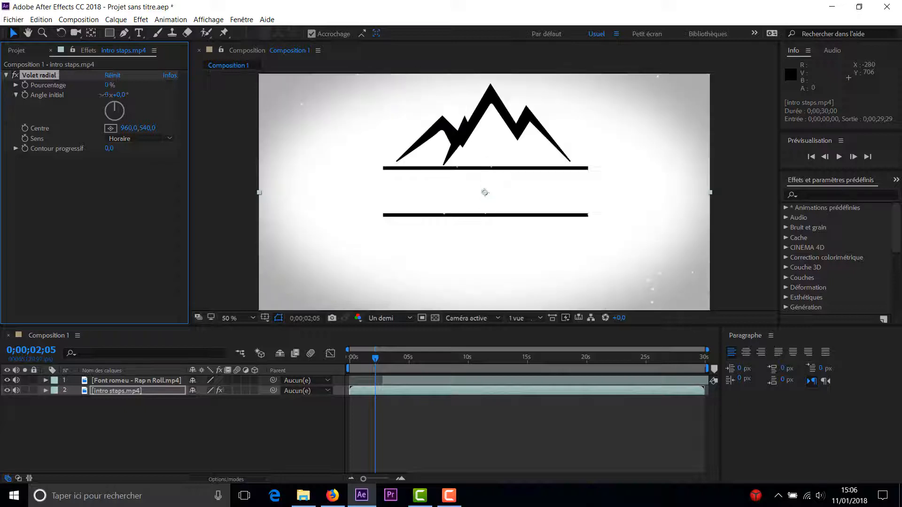
click(25, 86)
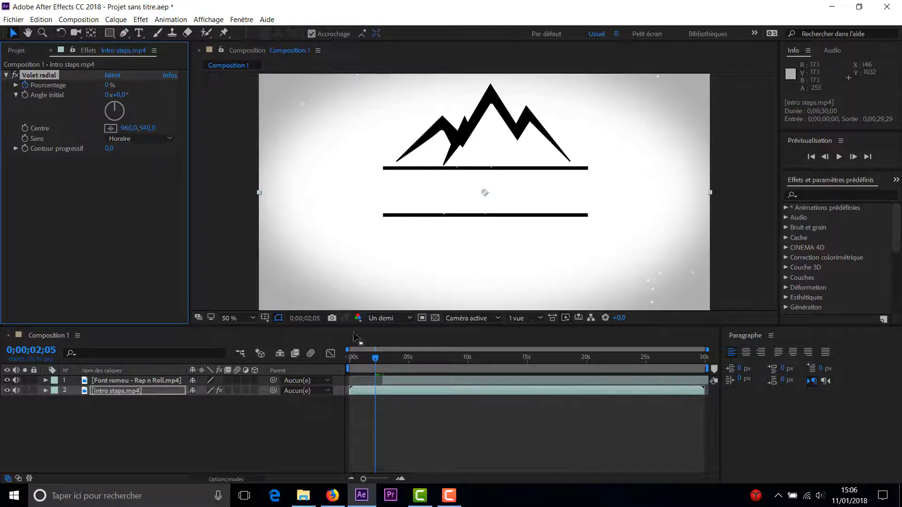
drag(376, 359, 383, 360)
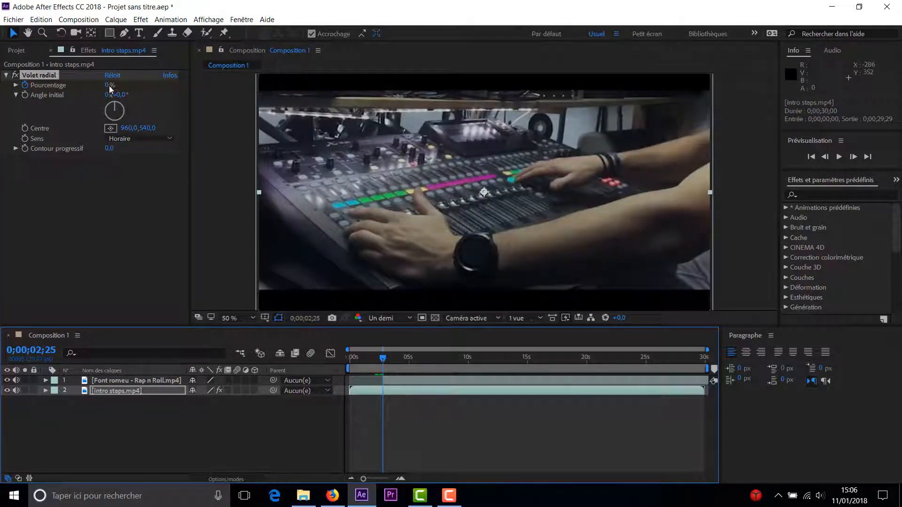
drag(108, 87, 126, 85)
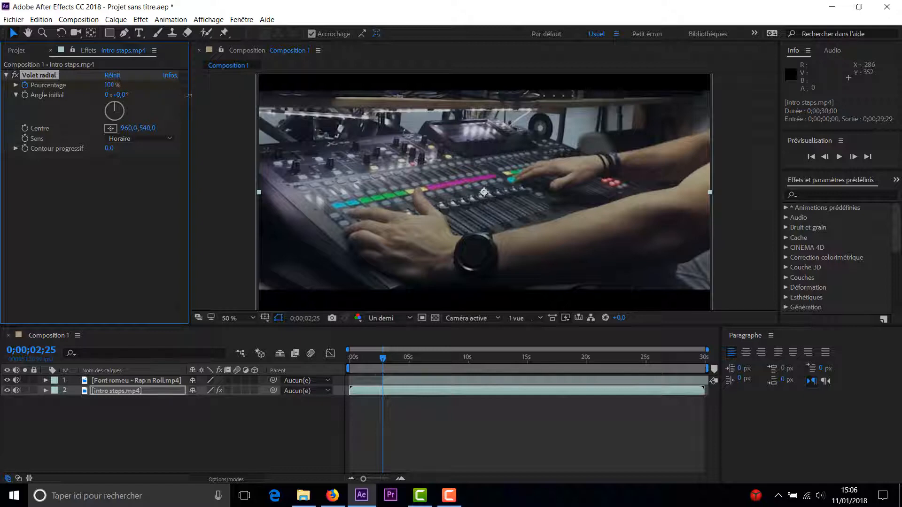
- Preview the radial wipe from 0;00;02;01, then return the playhead to 0;00;02;11
drag(390, 357, 377, 358)
key(space)
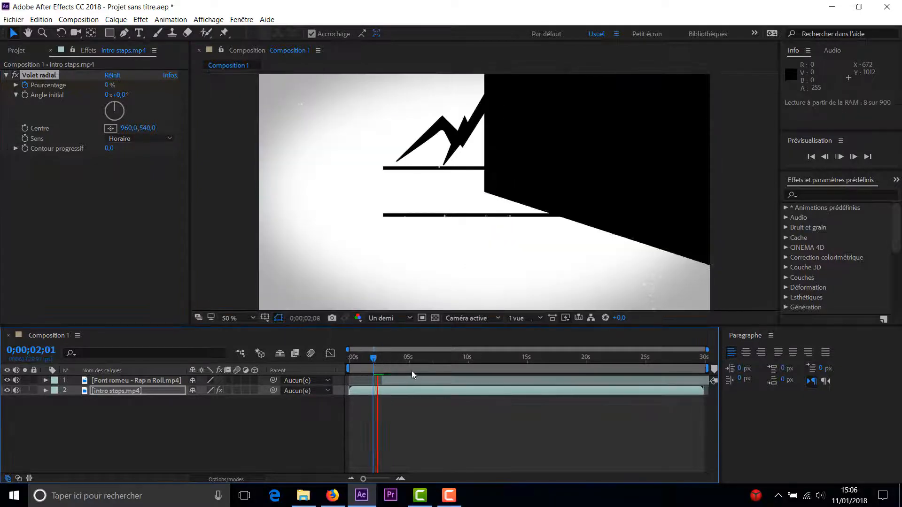
click(377, 358)
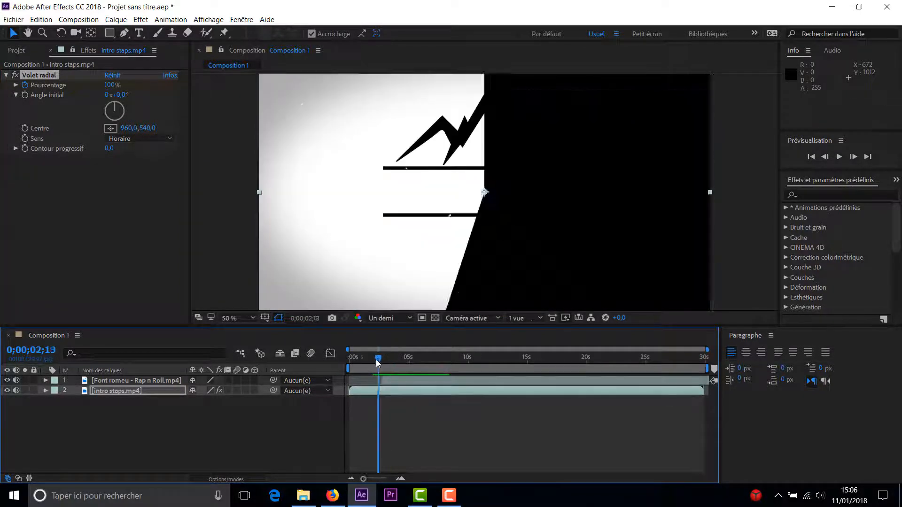
key(space)
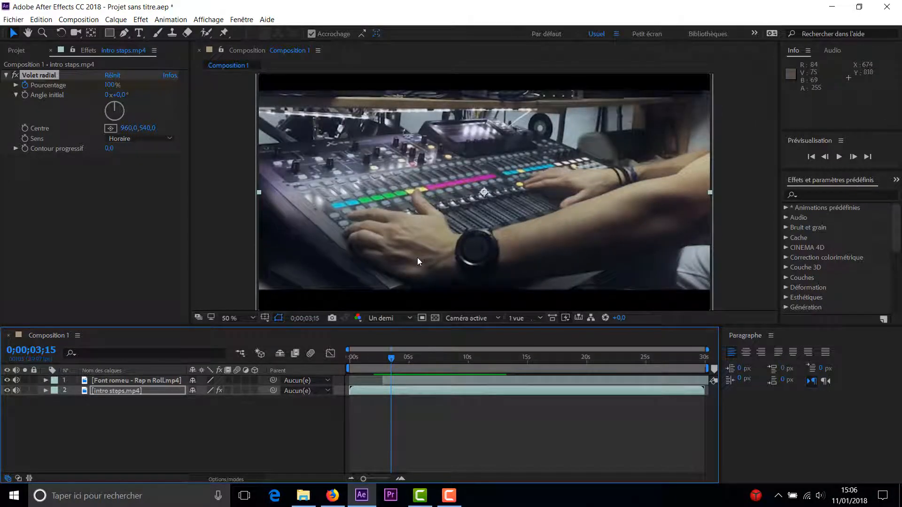
drag(390, 364, 377, 363)
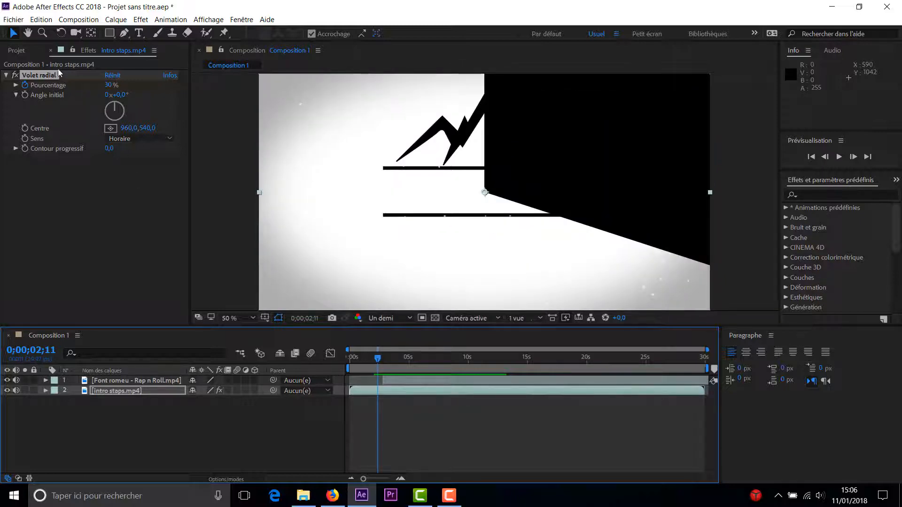
- Undo the last Pourcentage change and delete the Volet radial effect from the intro staps.mp4 layer
key(ctrl+z)
click(45, 75)
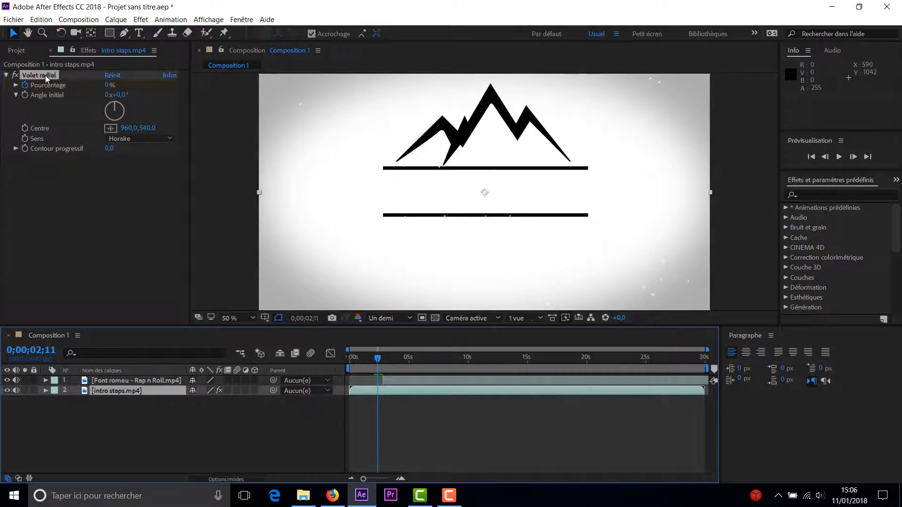
key(Delete)
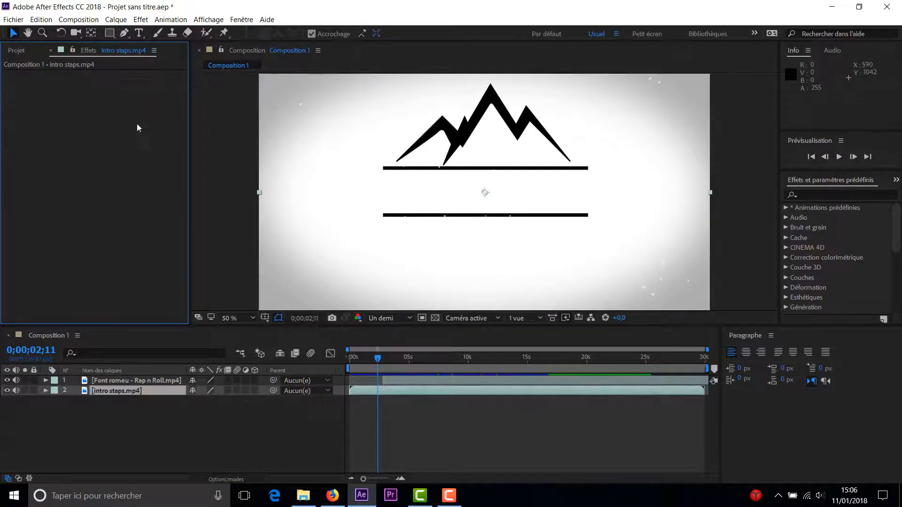
- Apply the Volet carte transition to the Font romeu - Rap n Roll.mp4 layer, try its Pourcentage and collapse its settings
click(146, 381)
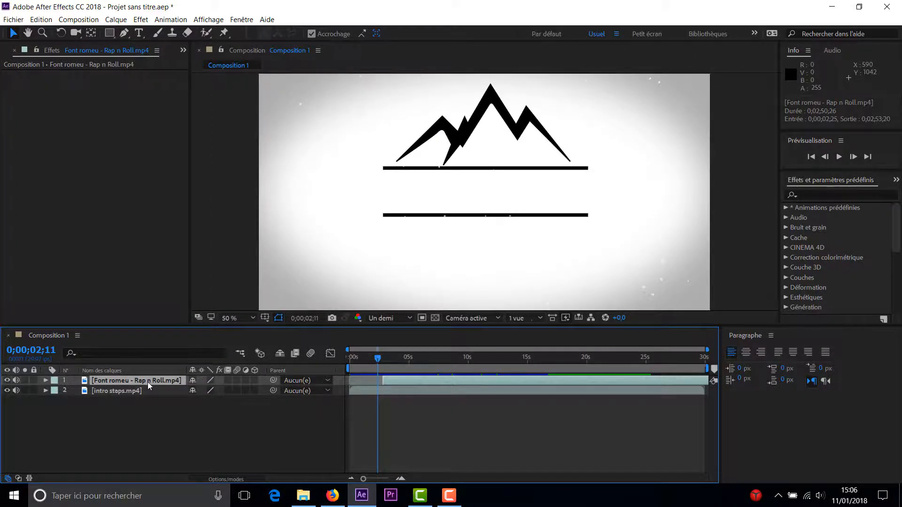
right_click(148, 382)
mouse_move(342, 210)
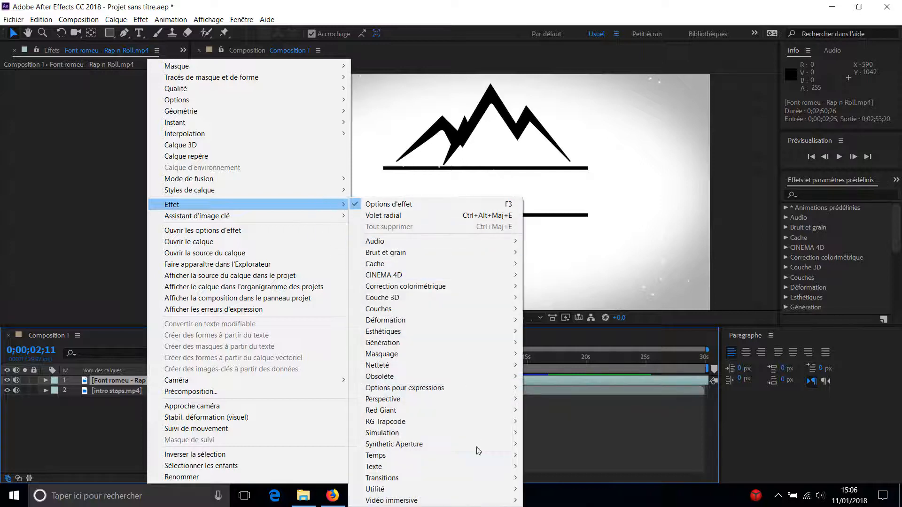
mouse_move(483, 477)
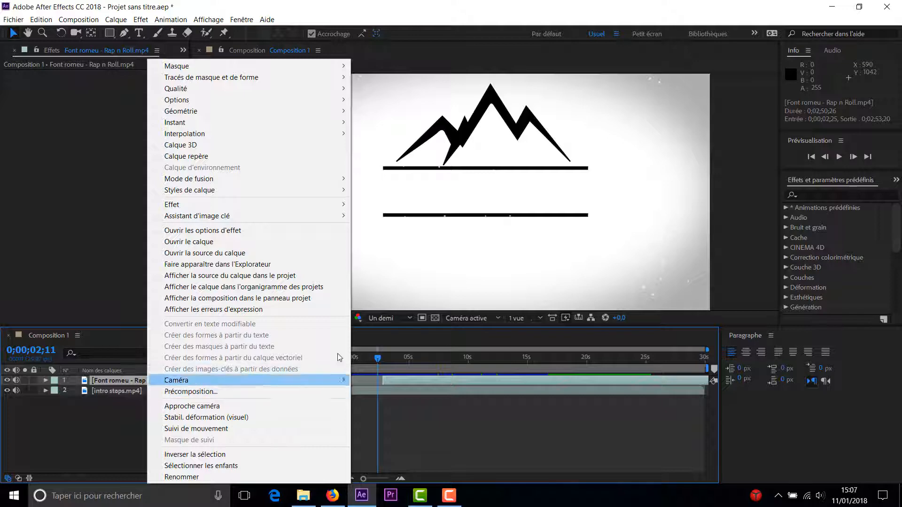
mouse_move(314, 204)
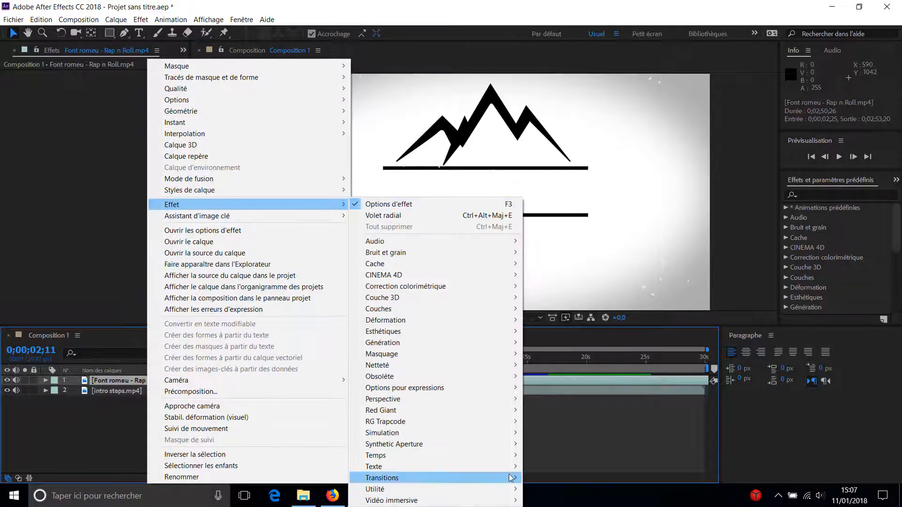
click(587, 433)
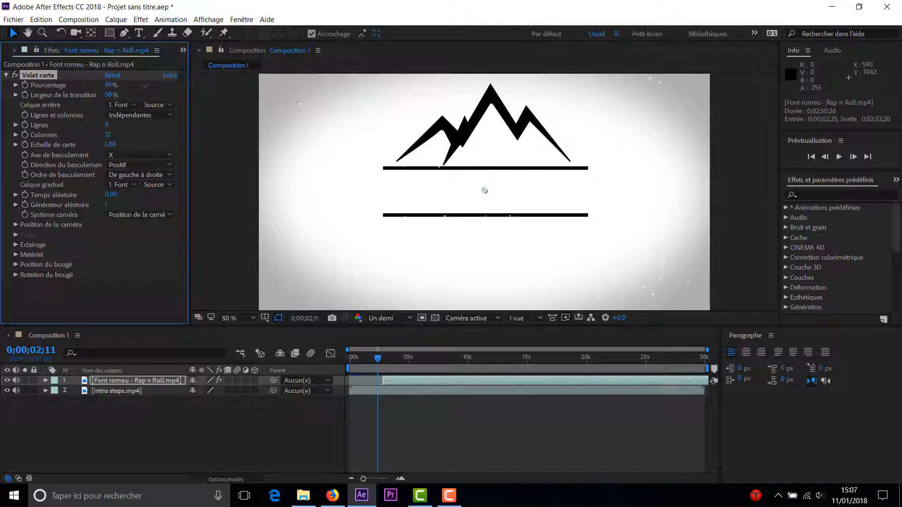
drag(145, 86, 133, 85)
click(6, 75)
- Collapse the Font romeu - Rap n Roll.mp4 layer's properties and expand the Transformer properties of the intro staps.mp4 layer
click(140, 379)
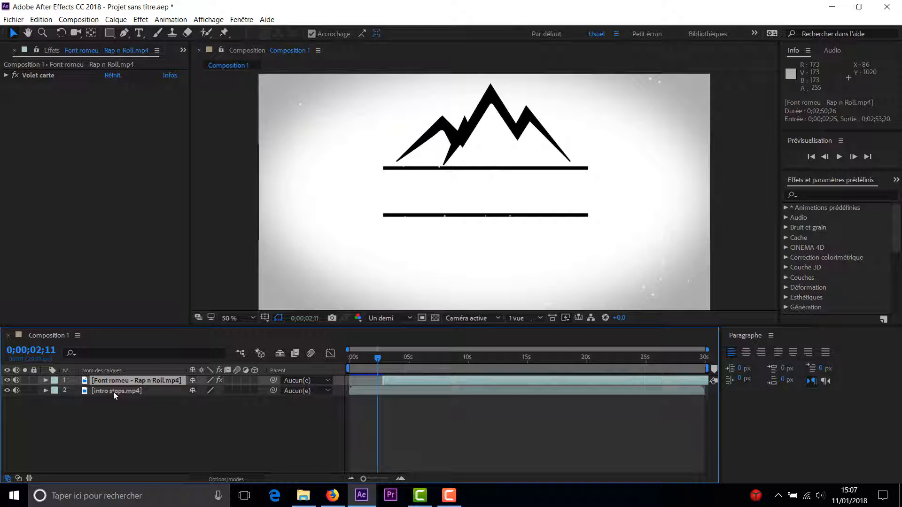
click(46, 380)
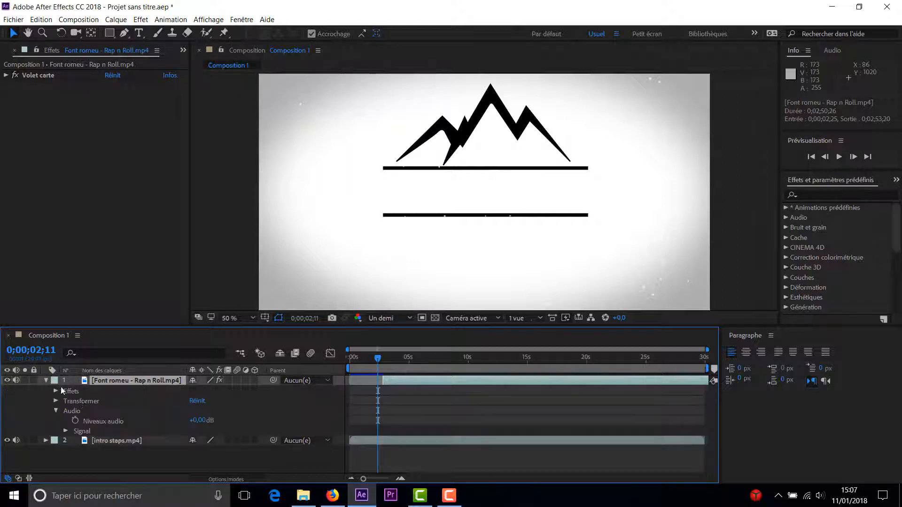
click(56, 411)
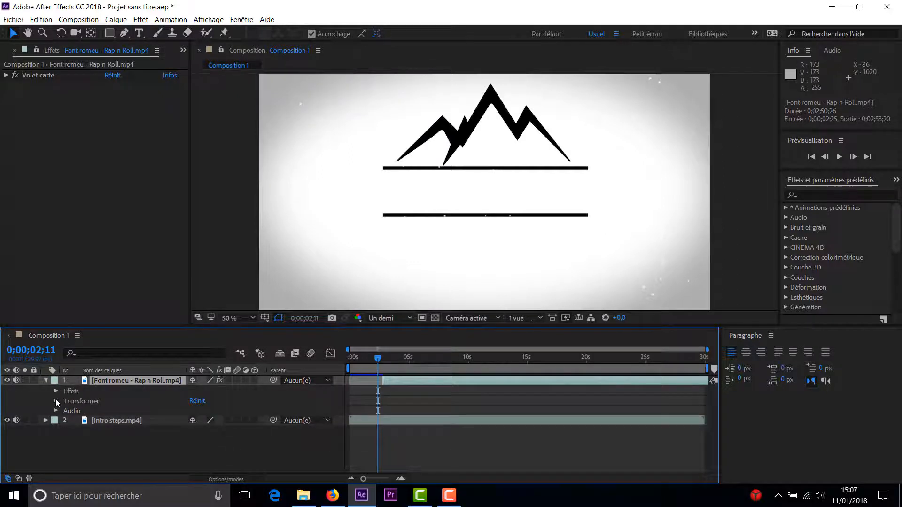
click(46, 381)
click(46, 390)
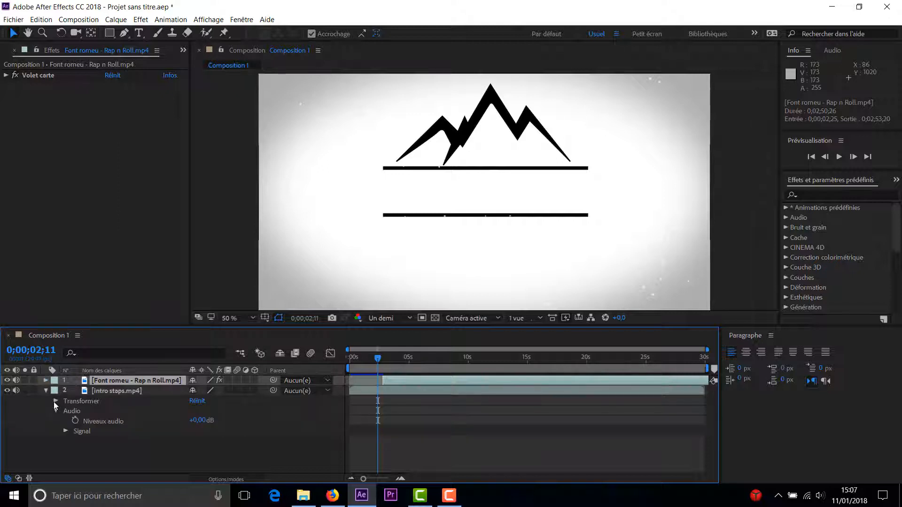
click(55, 401)
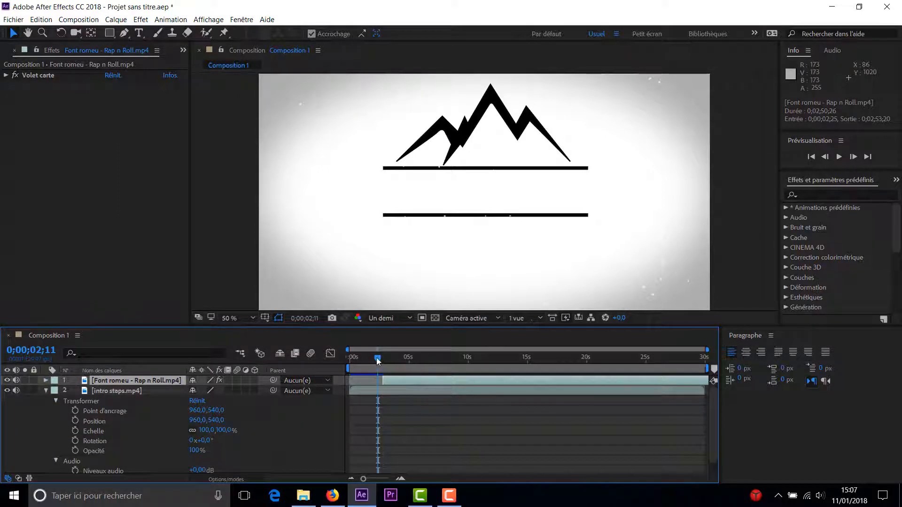
- Animate the intro staps.mp4 layer's Echelle from 100 % at 0;00;00;28 to a larger scale shortly after 0;00;01;06
drag(377, 358, 360, 359)
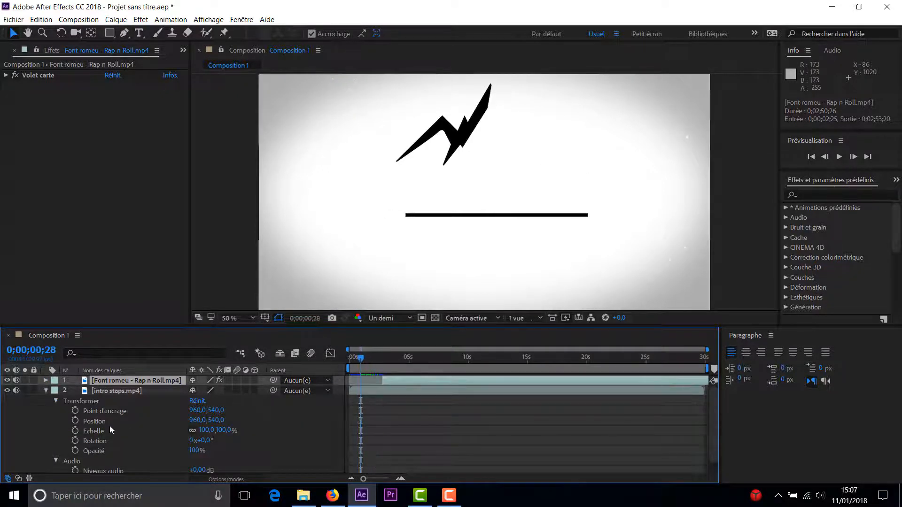
click(75, 431)
key(space)
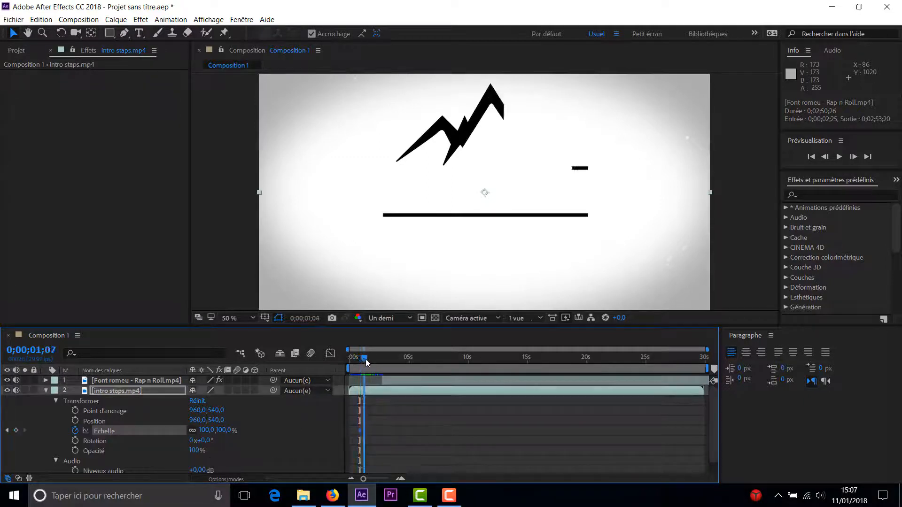
drag(205, 434, 364, 362)
- Play the scale animation from 0;00;00;27, then place the playhead at 0;00;01;06
key(space)
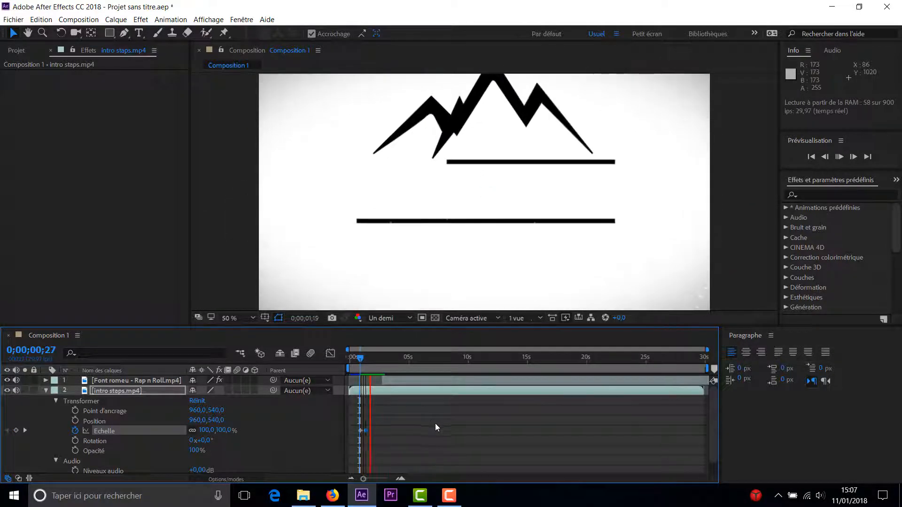
key(space)
click(363, 350)
click(360, 358)
drag(360, 358, 363, 358)
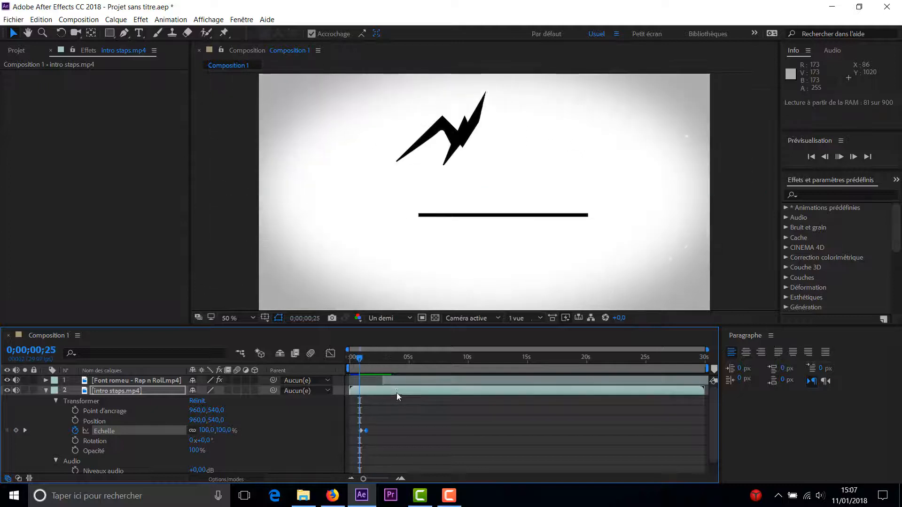
- Remove the Echelle keyframes from the intro staps.mp4 layer and set its scale to 100 %
click(75, 430)
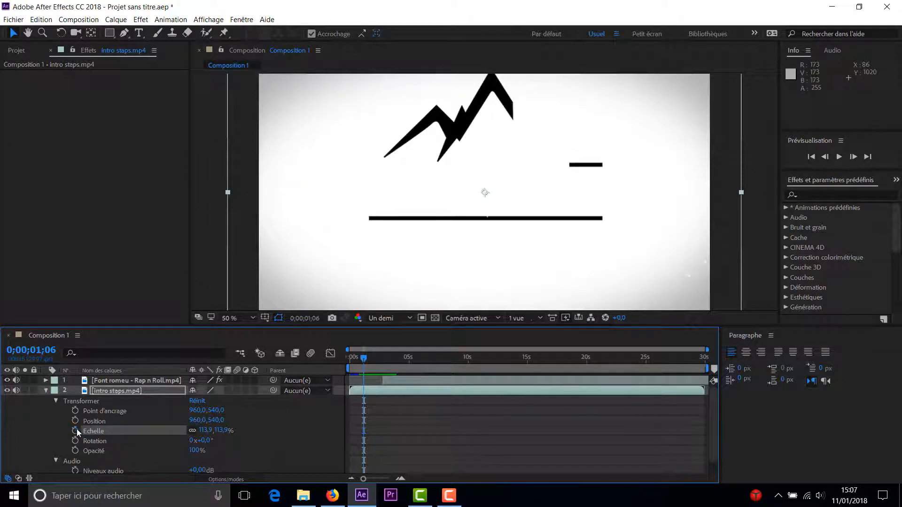
click(209, 430)
text(100)
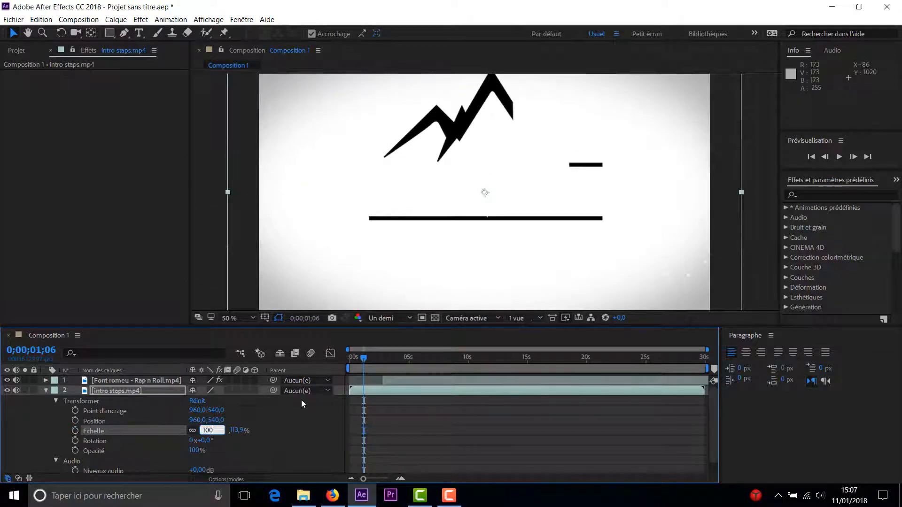
key(Return)
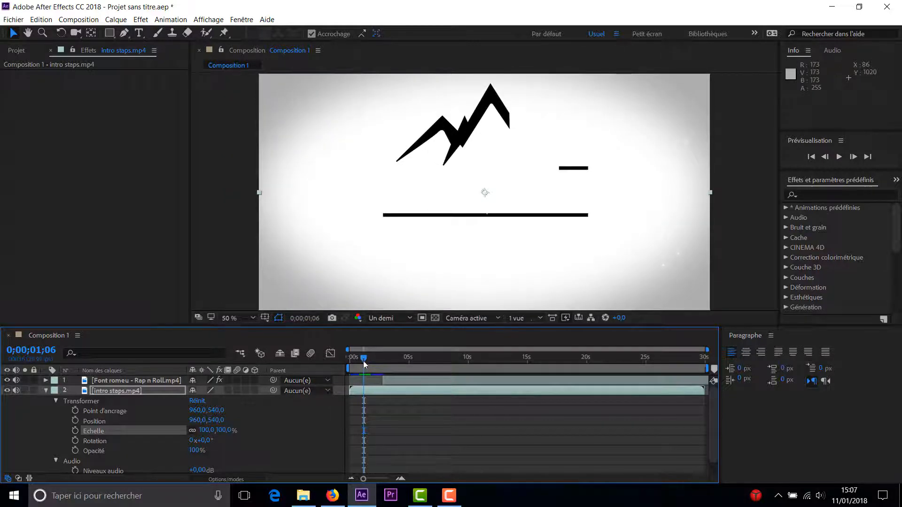
- Keyframe a fade-in on the intro staps.mp4 layer, with Opacité at 0 % at 0;00;00;00 and 100 % at 0;00;00;19
drag(364, 362, 351, 360)
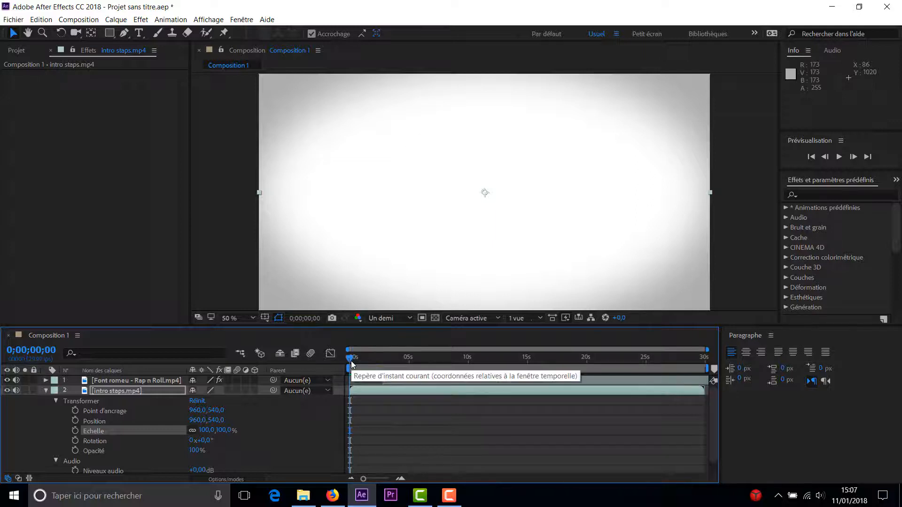
drag(353, 356, 348, 356)
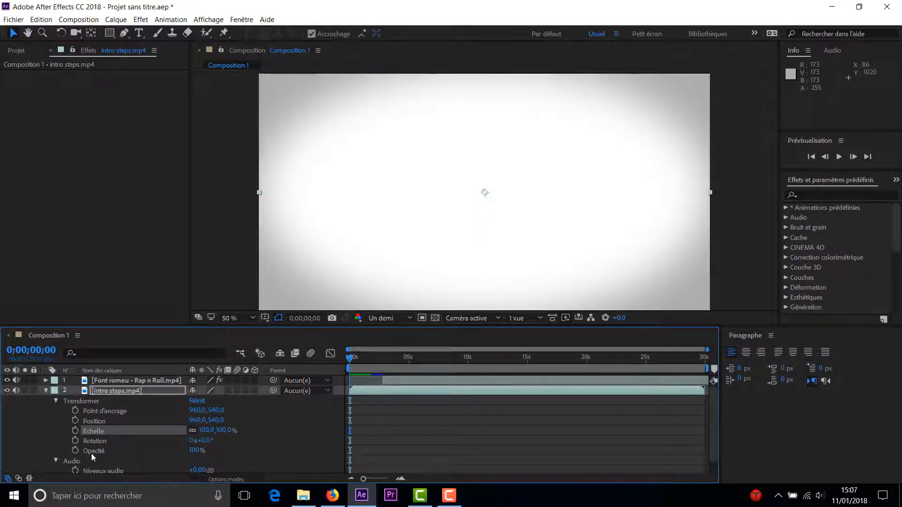
click(75, 450)
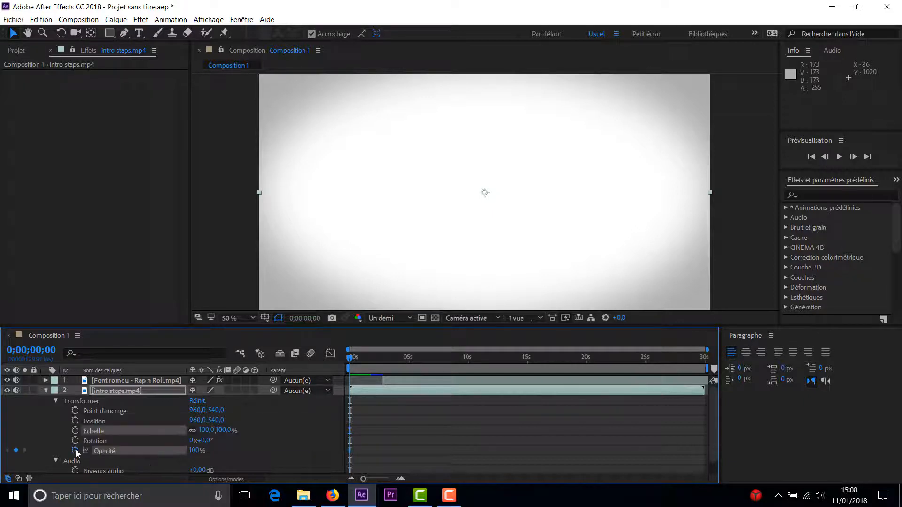
drag(194, 454, 140, 453)
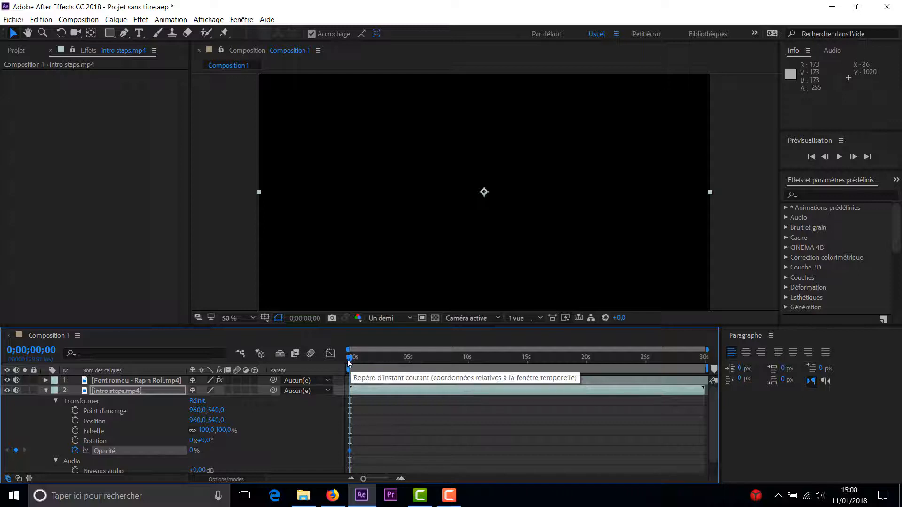
drag(348, 359, 358, 359)
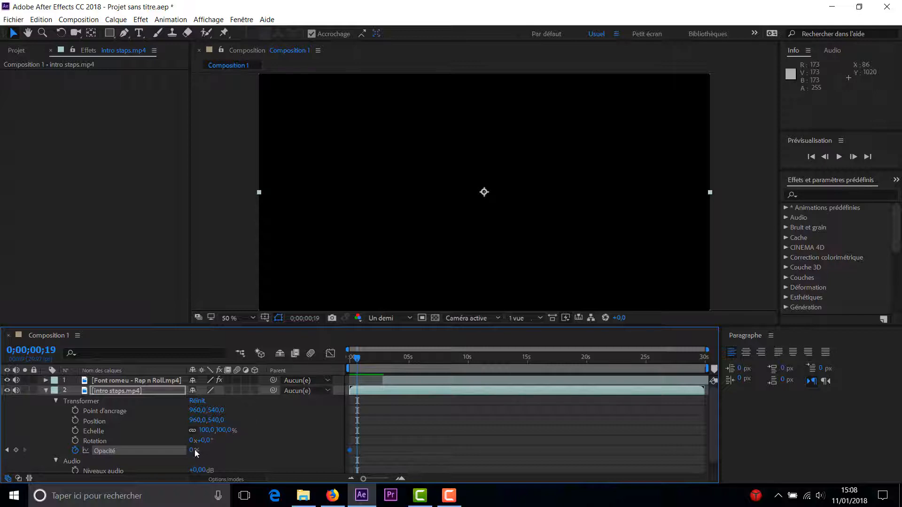
drag(194, 449, 246, 449)
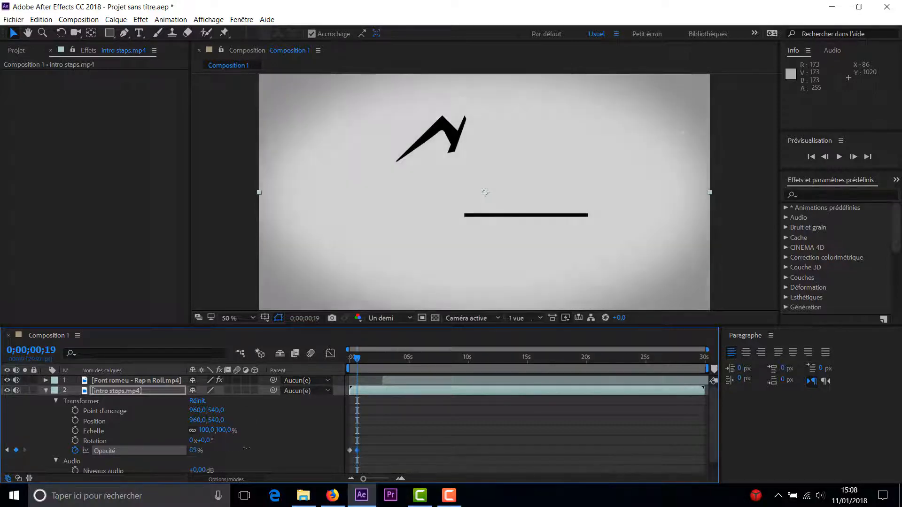
- Play the fade-in, lengthen it by moving its second Opacité keyframe to 0;00;01;10, and replay it from the start
drag(359, 362, 346, 364)
key(space)
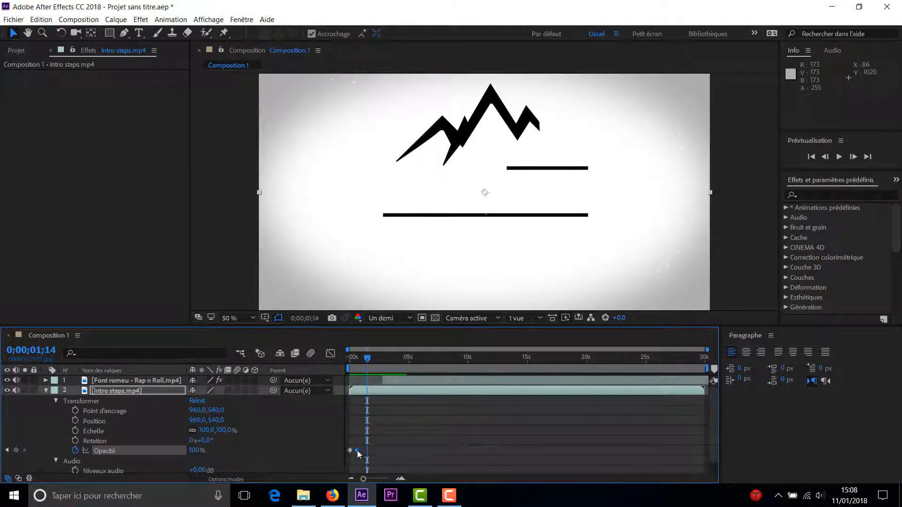
drag(357, 450, 365, 450)
drag(363, 357, 335, 363)
key(space)
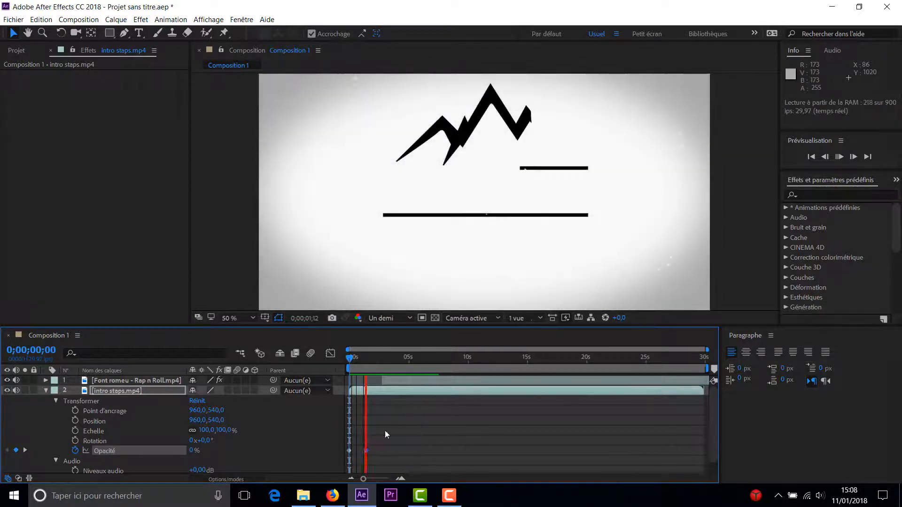
key(space)
- Delete both Opacité keyframes from the intro staps.mp4 layer
drag(380, 446, 348, 460)
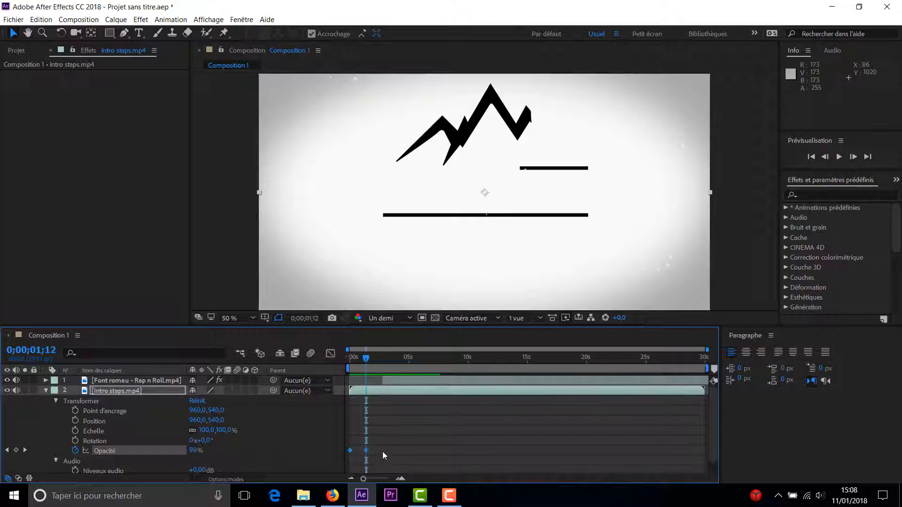
click(366, 450)
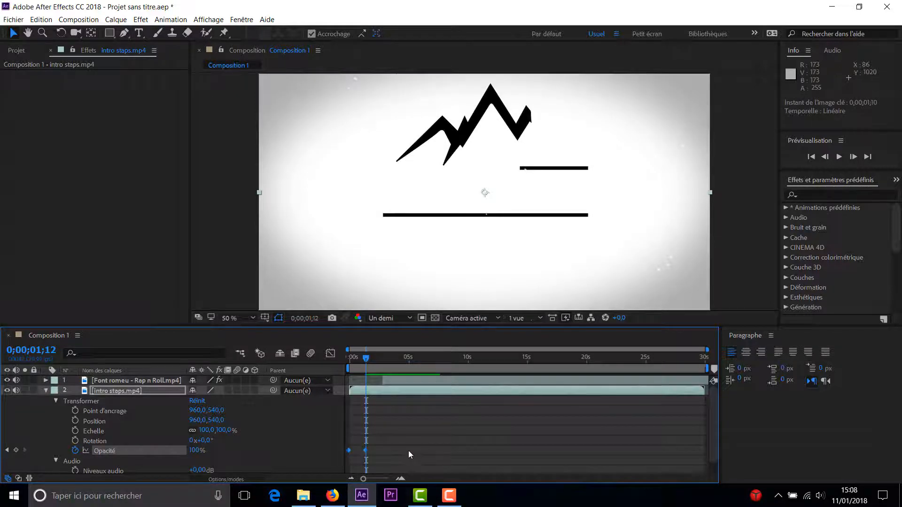
key(Delete)
- Add an Opacité keyframe of 100 % to the intro staps.mp4 layer at 0;00;02;00 and move the playhead to 0;00;02;25
drag(367, 363, 373, 363)
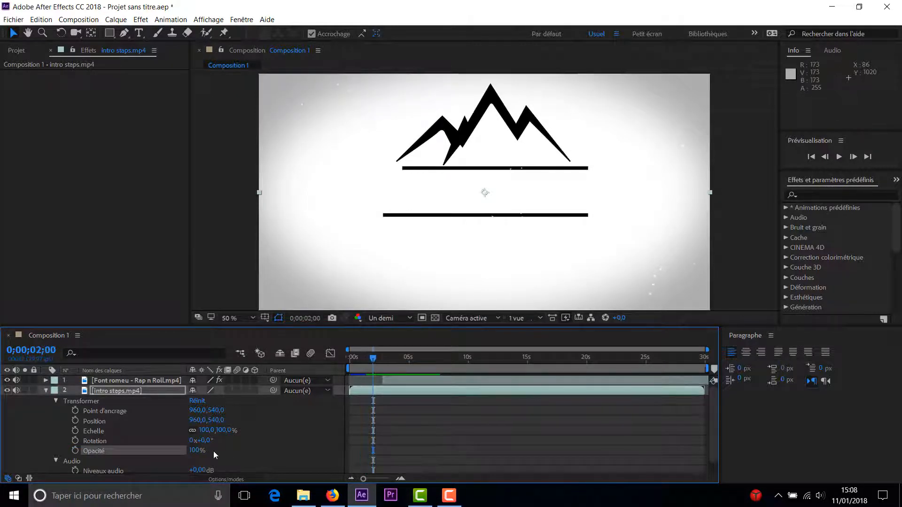
click(75, 450)
drag(373, 358, 383, 361)
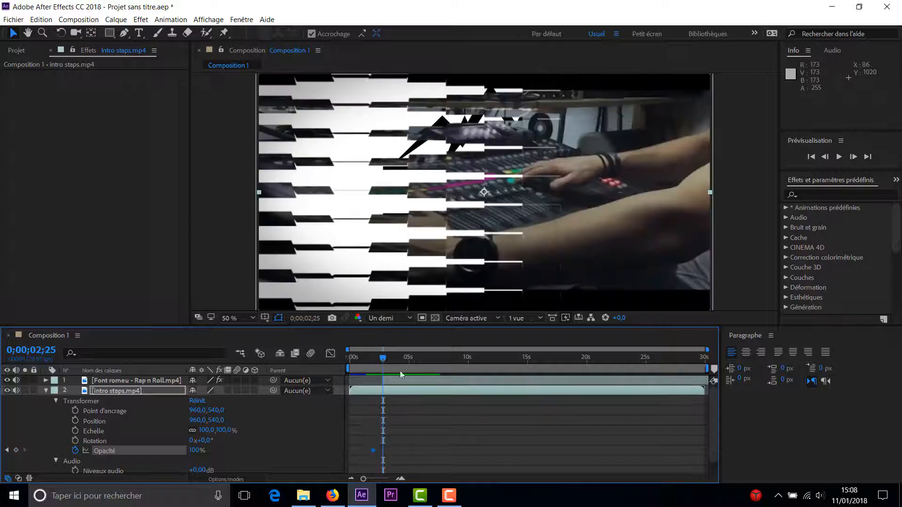
- Remove the transition effect from the Font romeu - Rap n Roll.mp4 layer
click(138, 382)
click(47, 76)
key(Delete)
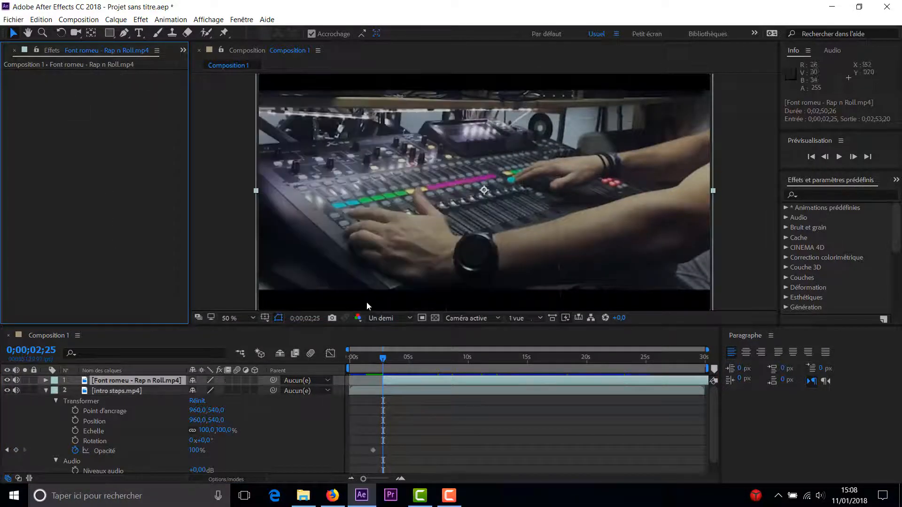
- Set the intro staps.mp4 layer's Opacité to 0 % at 0;00;02;25 and play the fade-out from 0;00;02;00
click(133, 392)
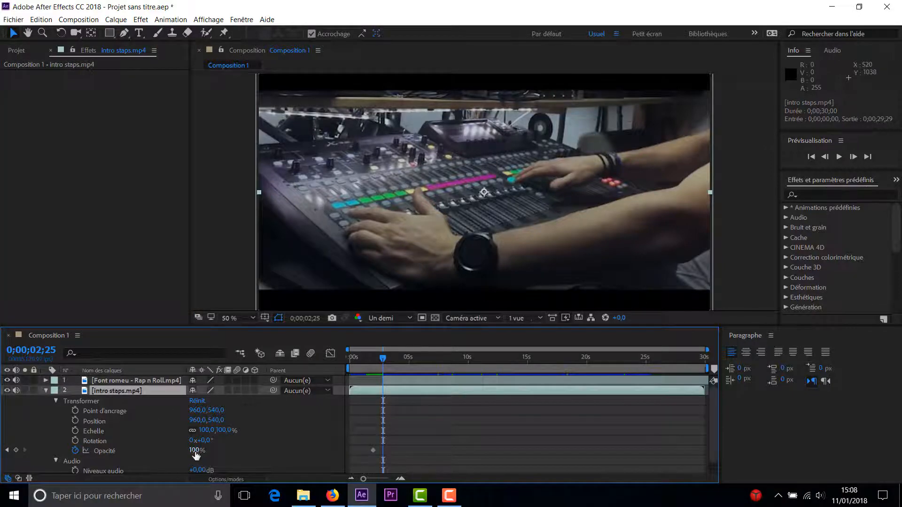
drag(195, 453, 187, 451)
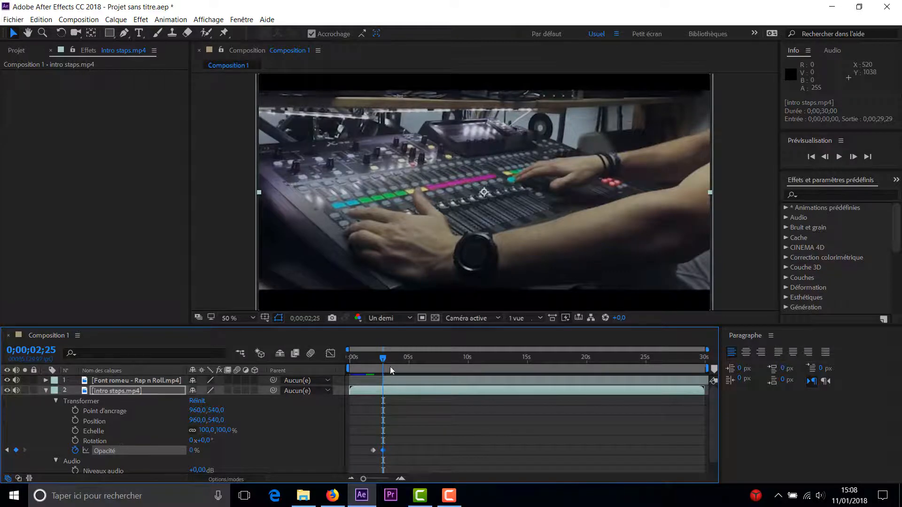
click(373, 361)
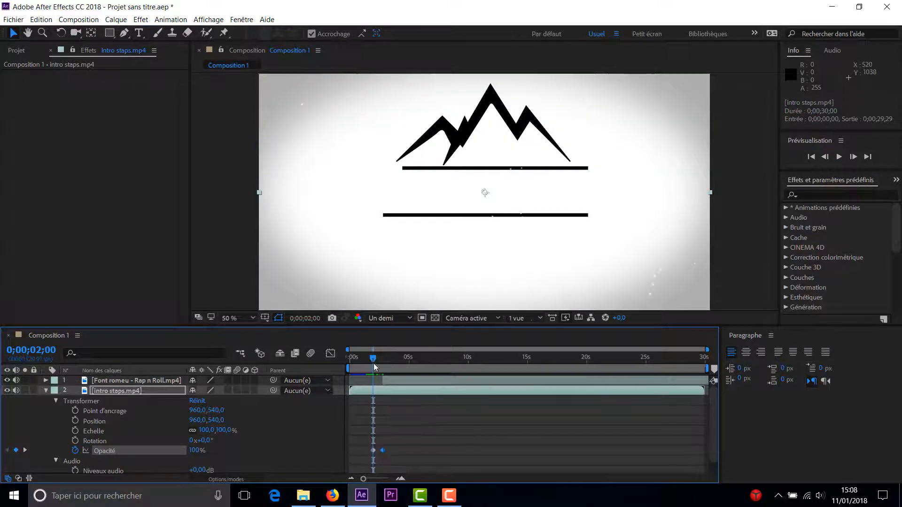
key(space)
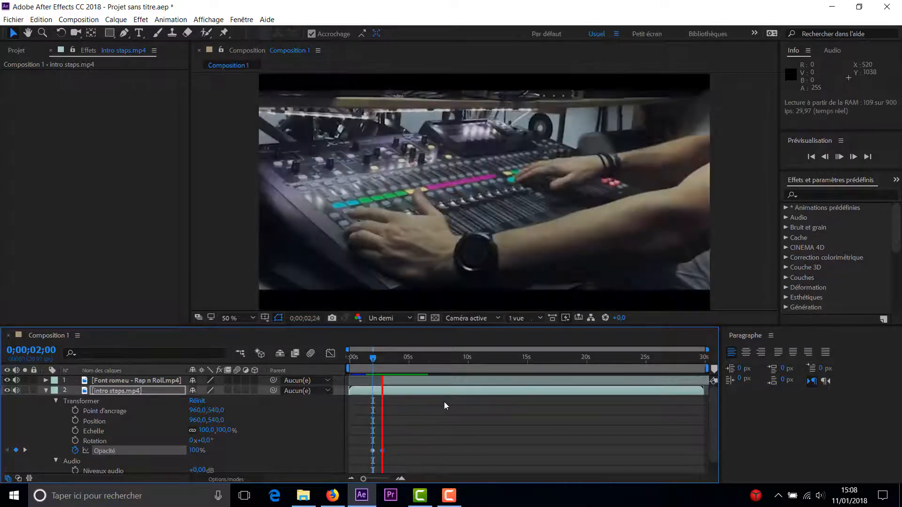
key(space)
- Mute the audio of both video layers and play the fade-out again from 0;00;01;25
drag(19, 379, 17, 390)
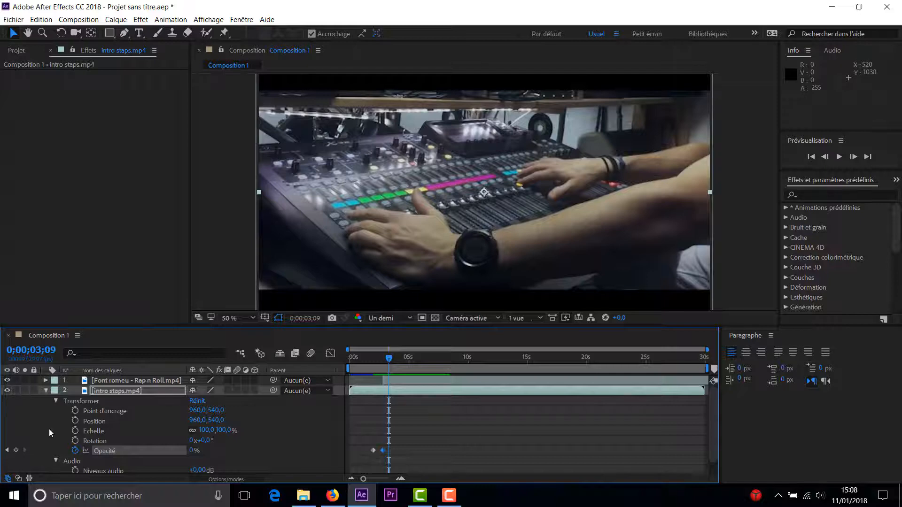
drag(389, 361, 371, 359)
key(space)
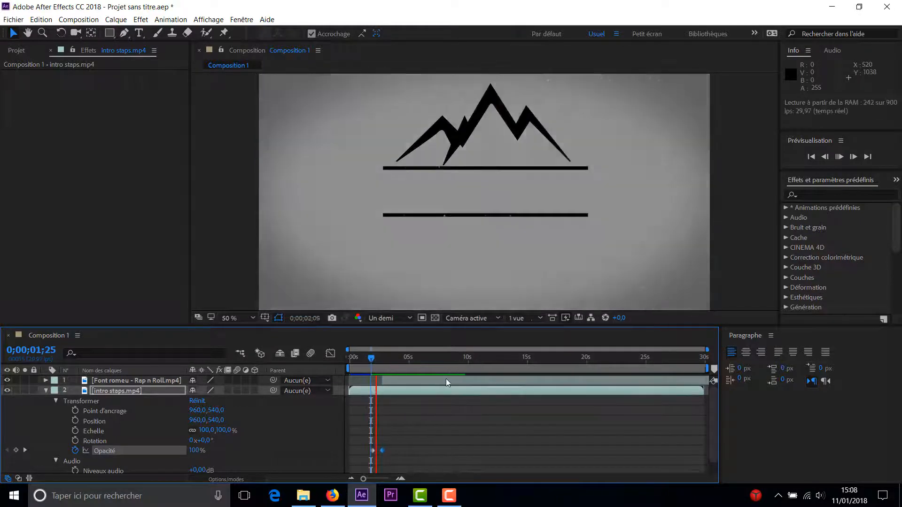
key(space)
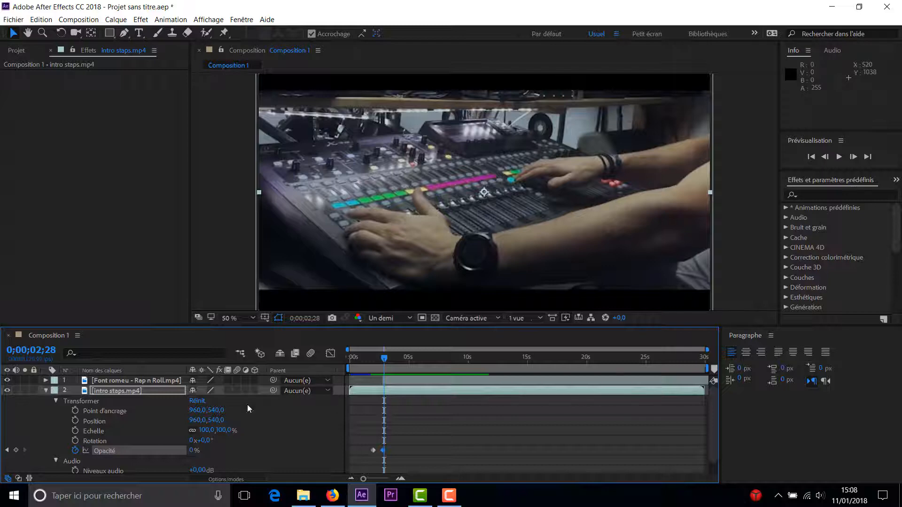
- Keyframe the intro staps.mp4 layer's Niveaux audio from -48 dB at 0;00;00;00 to 0 dB at 0;00;01;15
scroll(123, 436, down, 1)
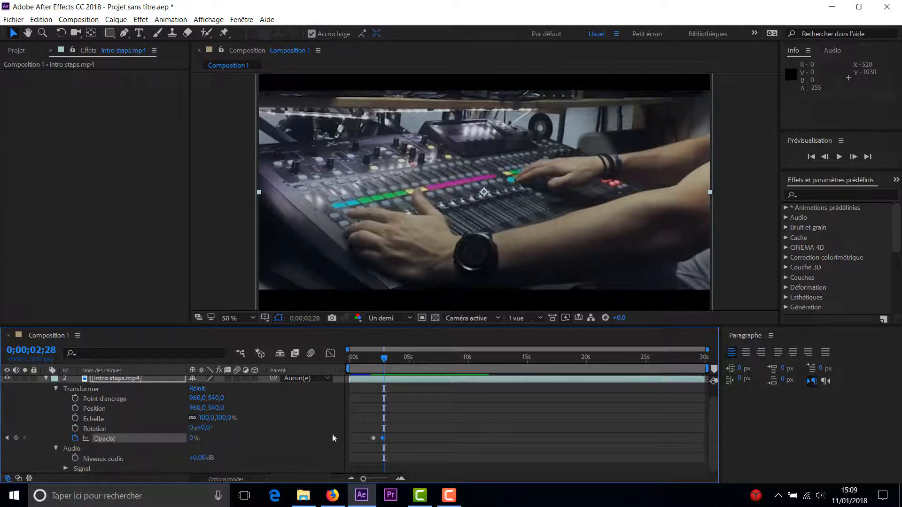
drag(384, 365, 342, 357)
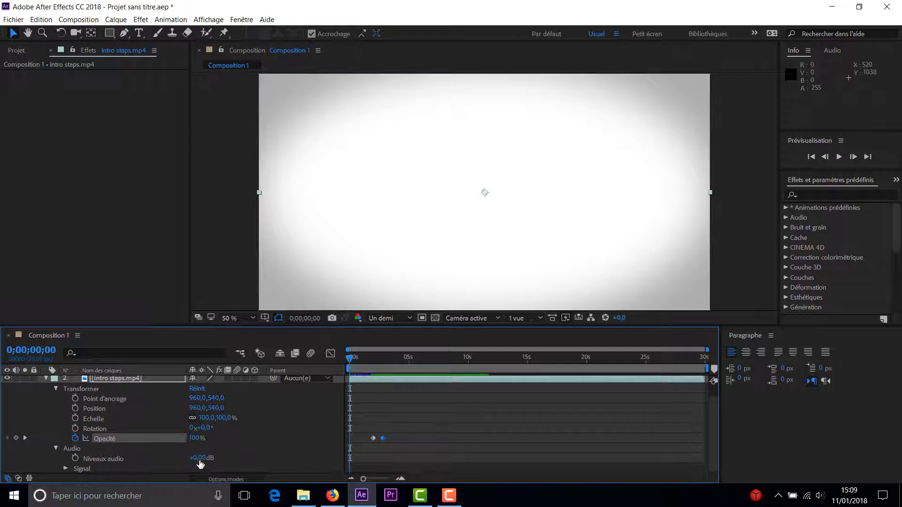
click(75, 458)
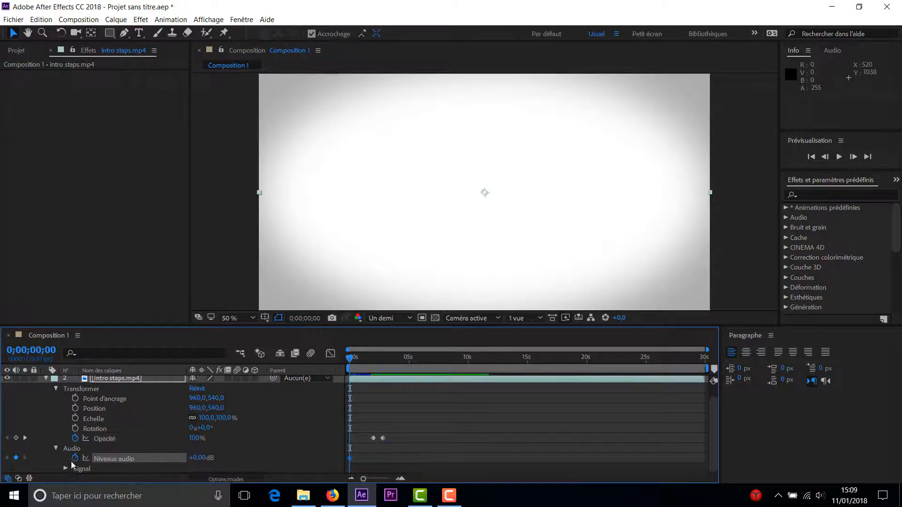
click(199, 459)
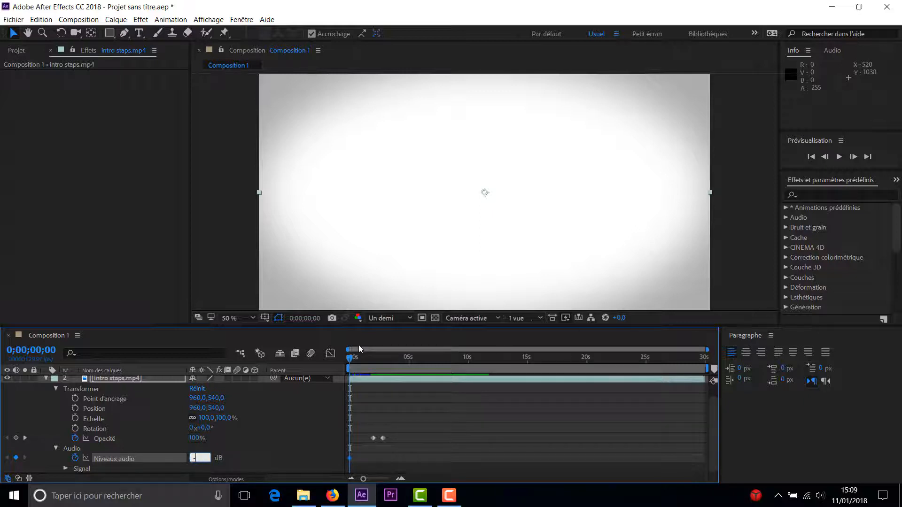
key(Return)
drag(351, 364, 367, 365)
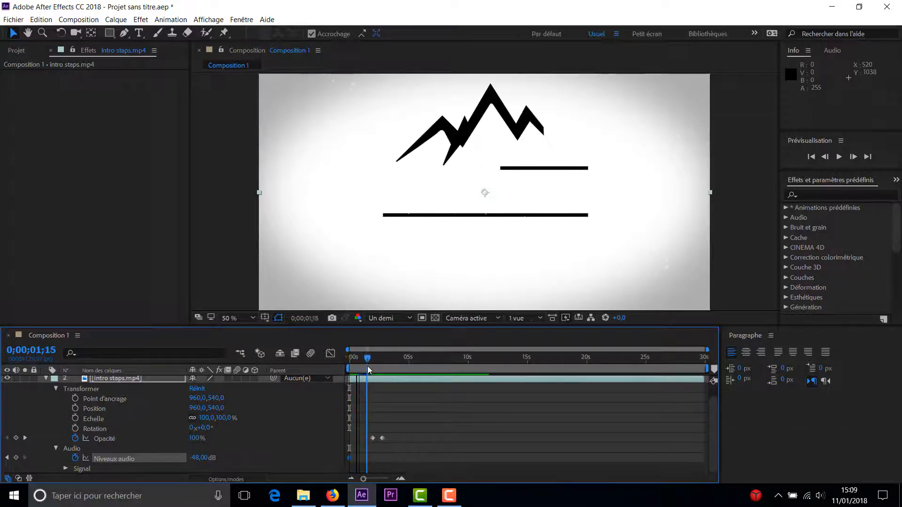
click(200, 458)
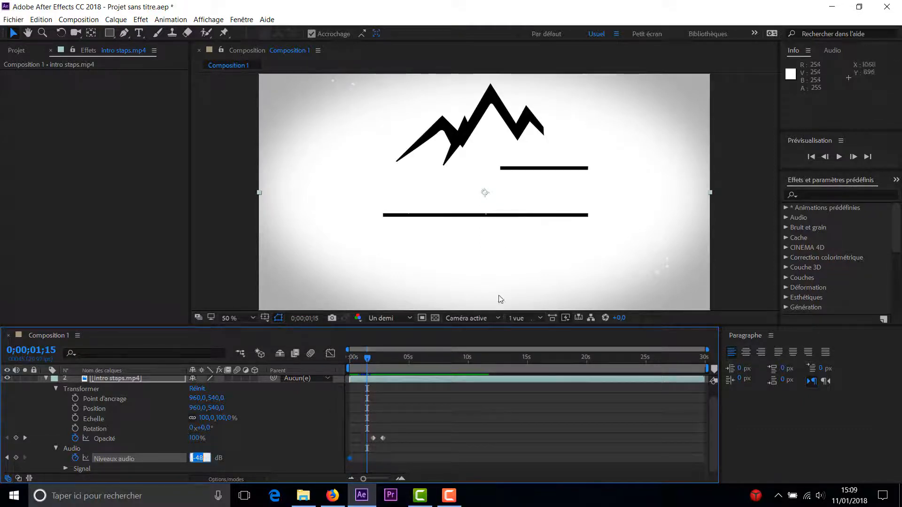
text(0)
key(Return)
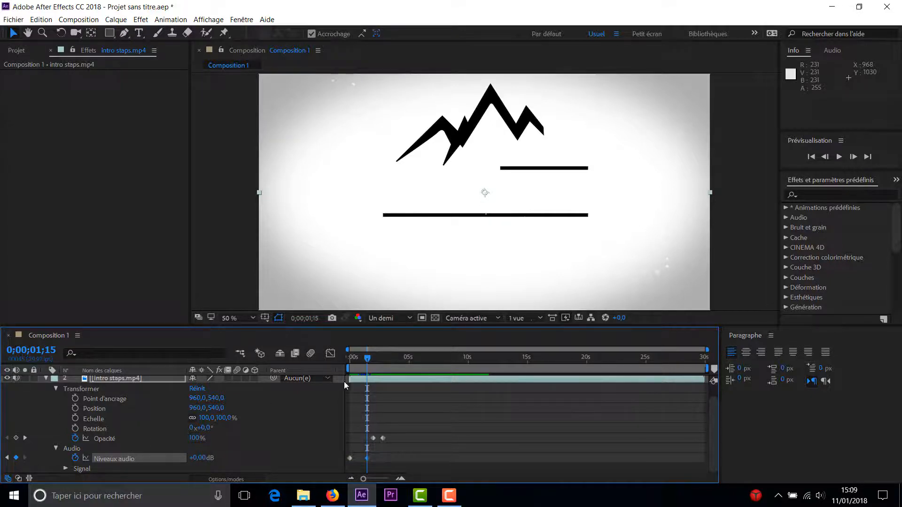
- Play the composition from 0;00;00;00 to check the intro staps.mp4 layer's audio fade-in
click(354, 358)
key(space)
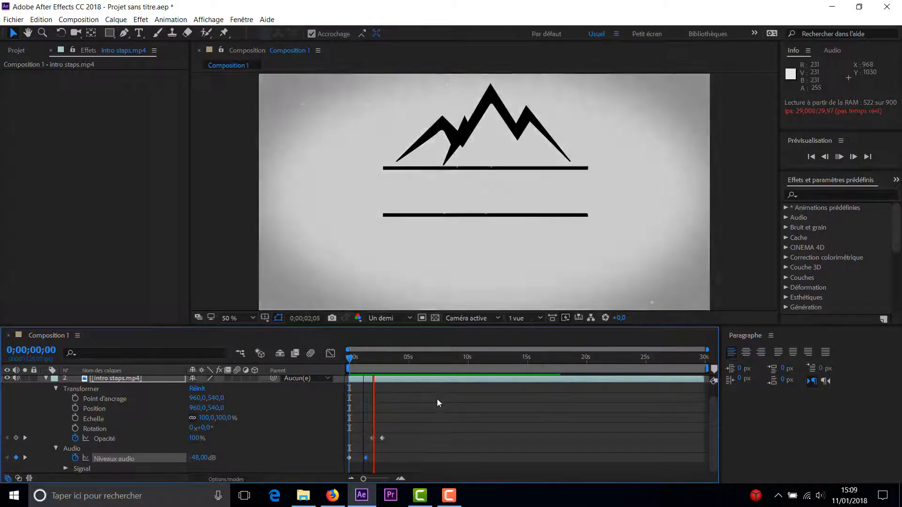
key(space)
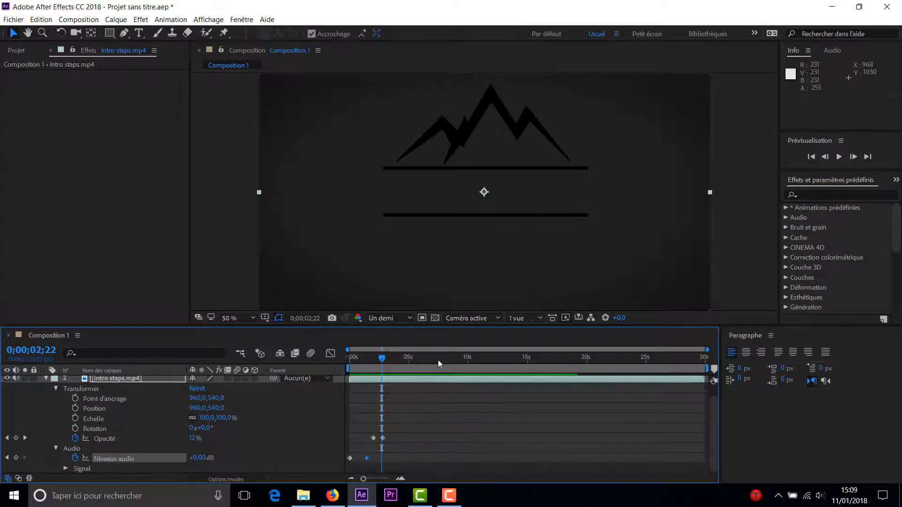
drag(437, 360, 478, 361)
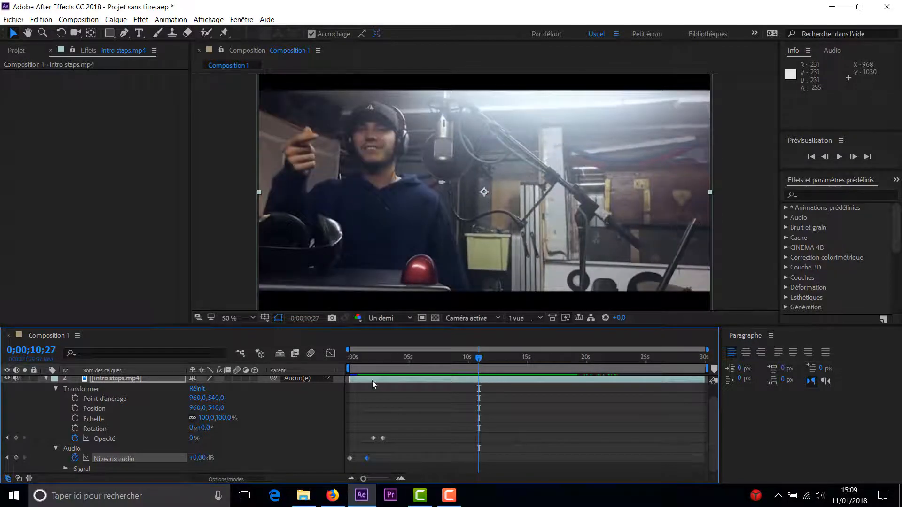
mouse_move(361, 359)
mouse_down()
mouse_move(346, 360)
mouse_move(370, 361)
mouse_move(359, 363)
mouse_up()
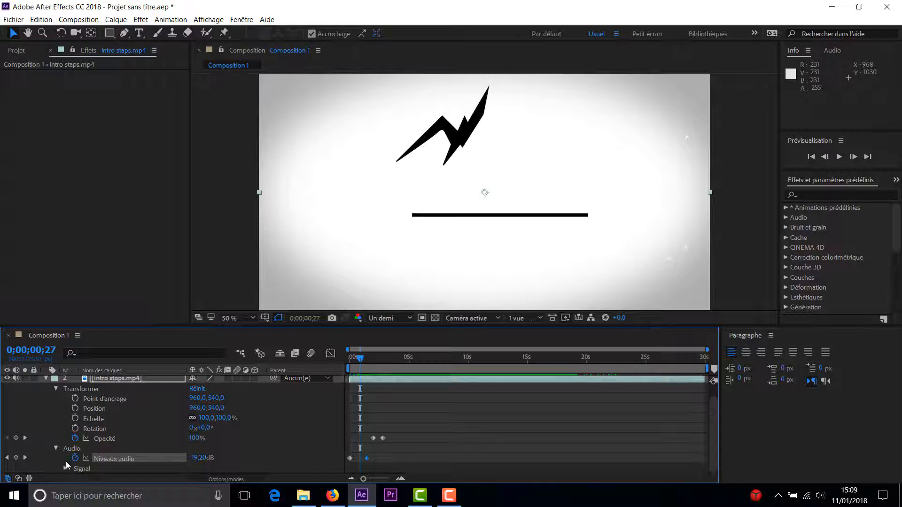
scroll(69, 460, up, 1)
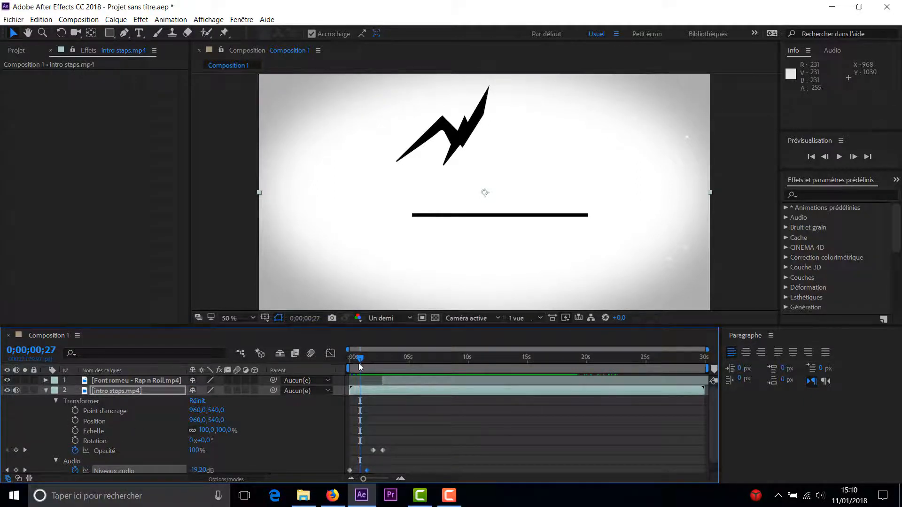
drag(361, 360, 354, 358)
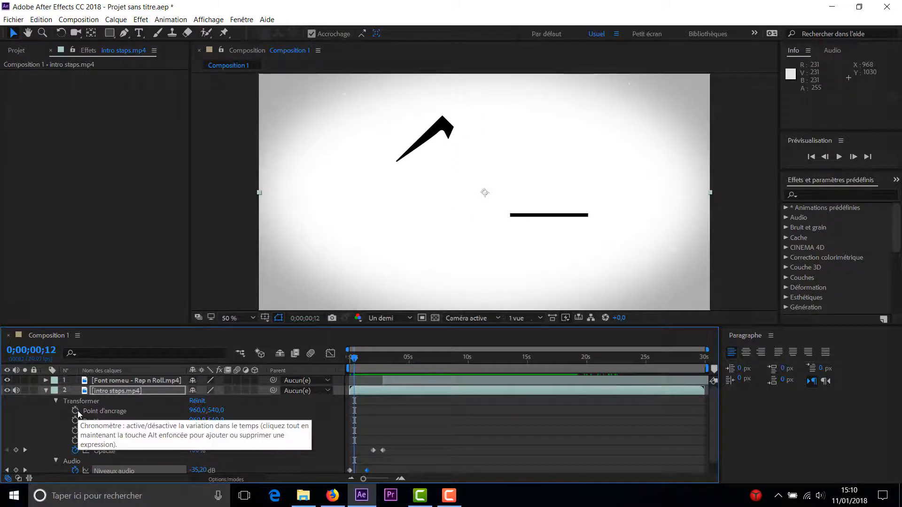
click(374, 359)
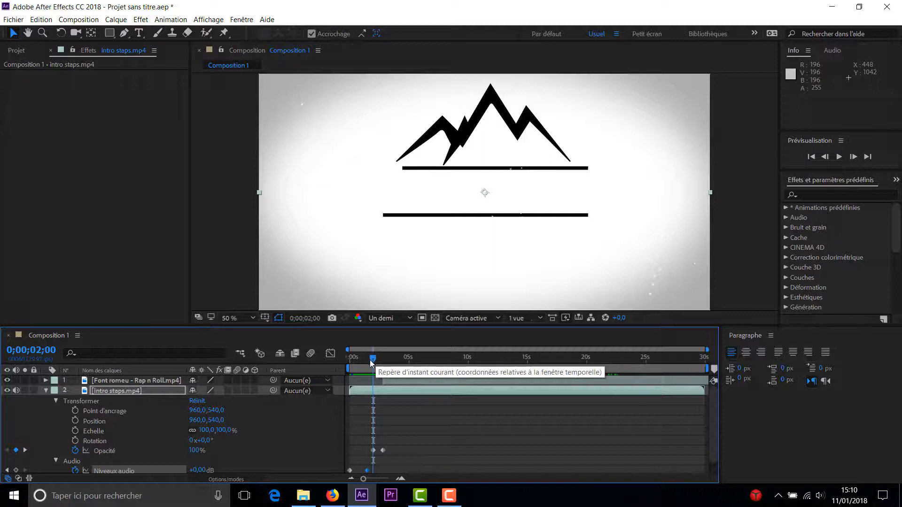
drag(372, 359, 345, 356)
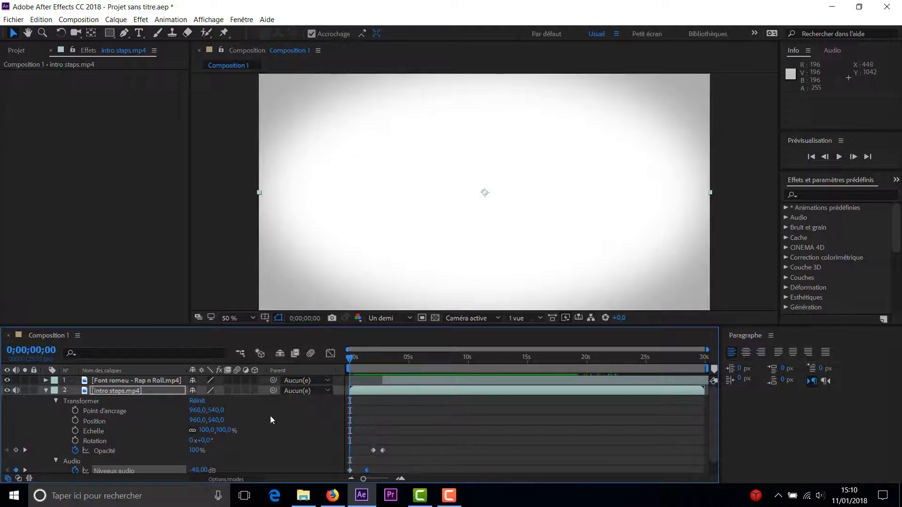
- Set the intro staps.mp4 layer's Opacité to 0 % at 0;00;00;00 and scrub through its opacity keyframes to 0;00;02;25
click(198, 451)
text(0)
key(Return)
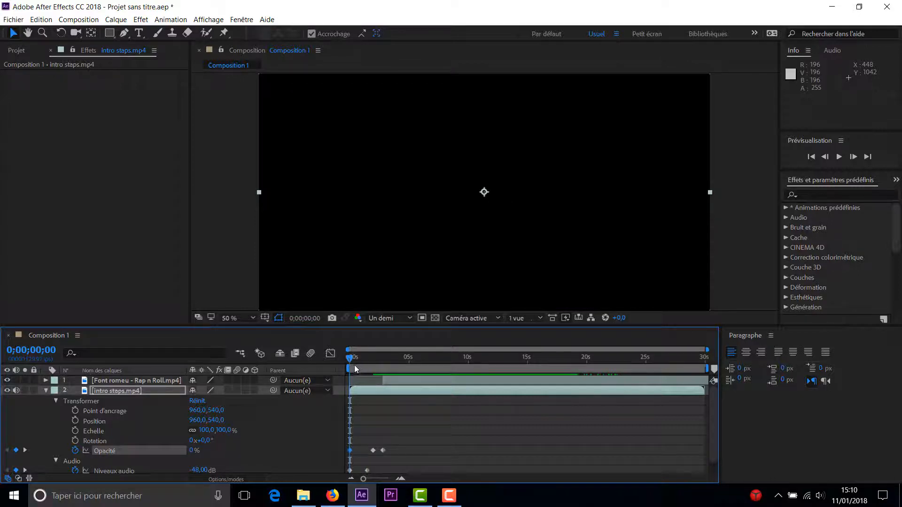
mouse_move(348, 450)
drag(348, 360, 372, 367)
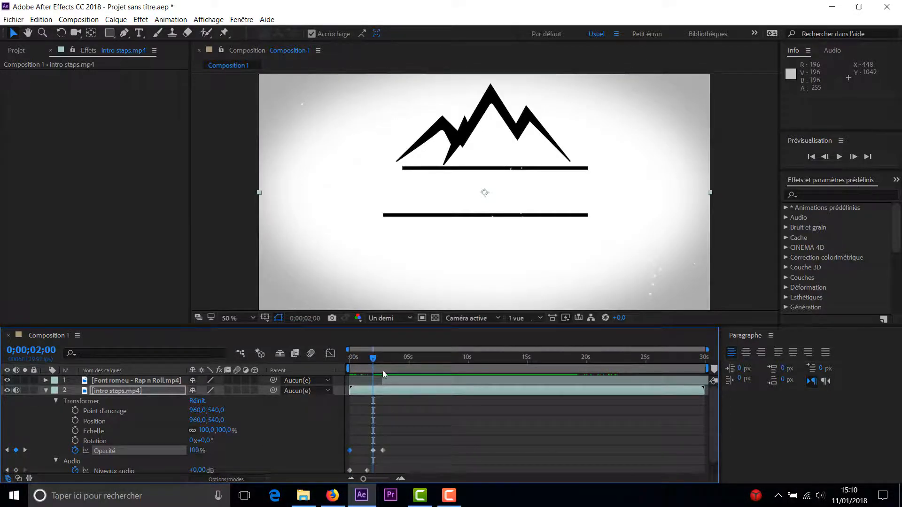
mouse_move(371, 360)
mouse_down()
mouse_move(340, 362)
mouse_move(387, 360)
mouse_up()
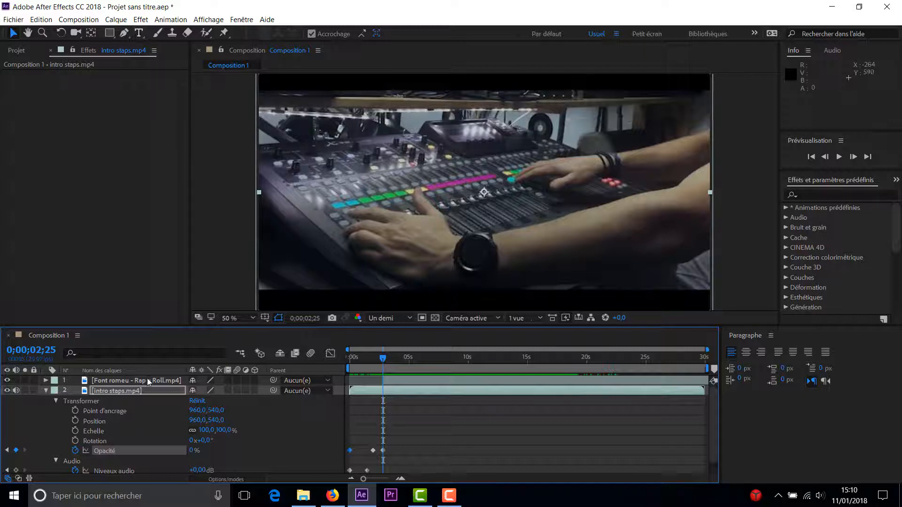
- Collapse the intro staps.mp4 layer and shift the Font romeu - Rap n Roll.mp4 layer to start at 0;00;11;11
click(45, 391)
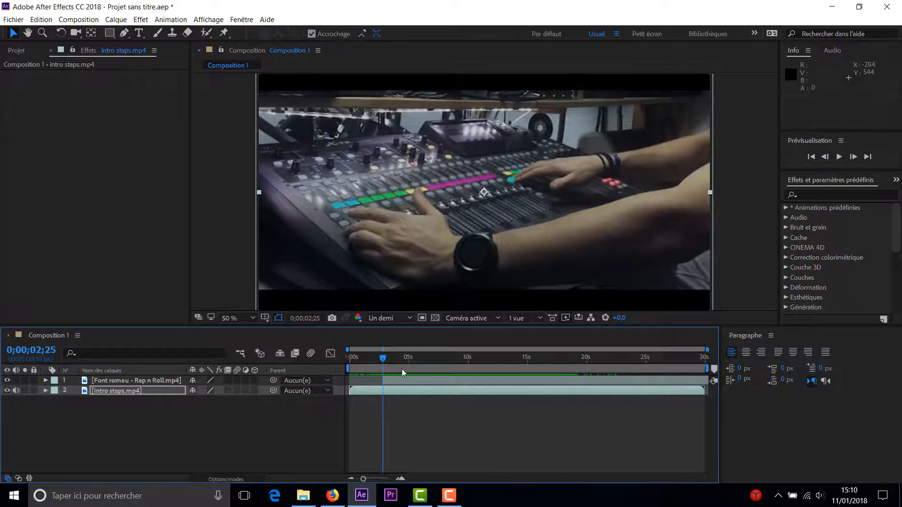
drag(380, 360, 513, 380)
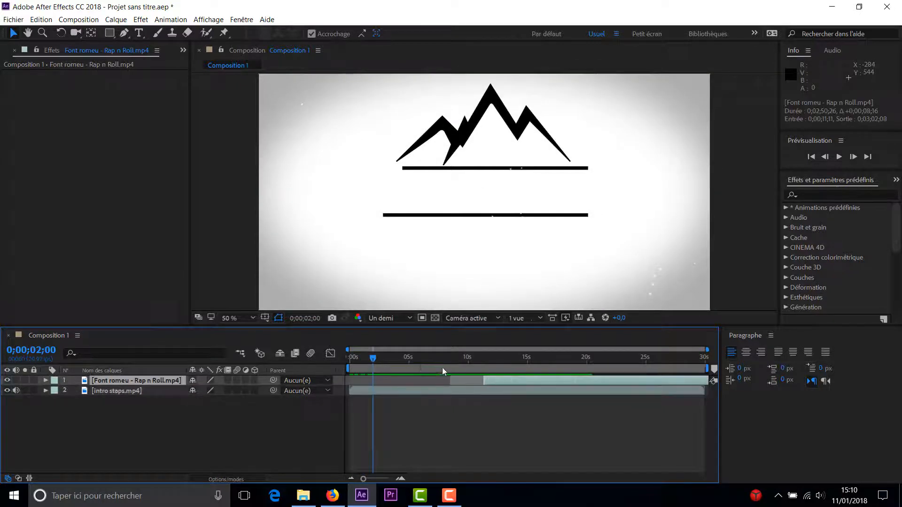
drag(408, 359, 366, 357)
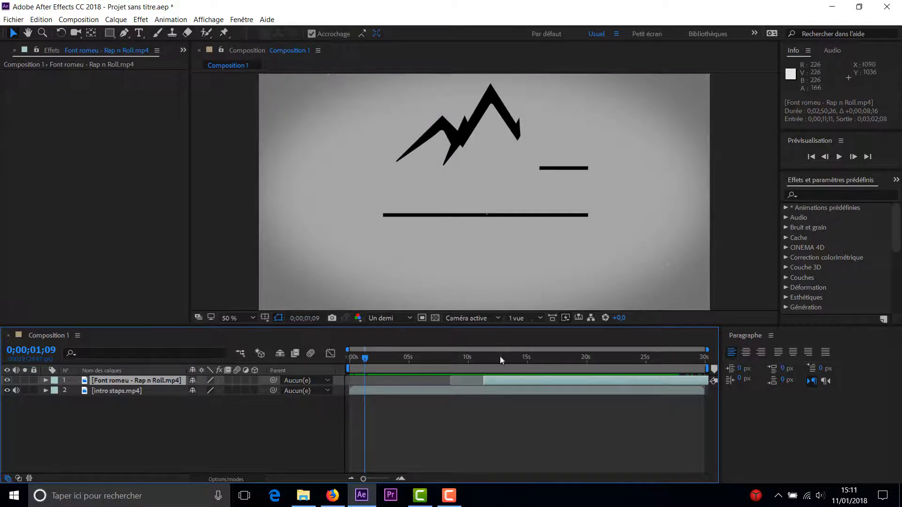
- Add a text layer reading "Font romeu" over the video at 0;00;12;22 and colour the text white (FFFFFF)
click(501, 357)
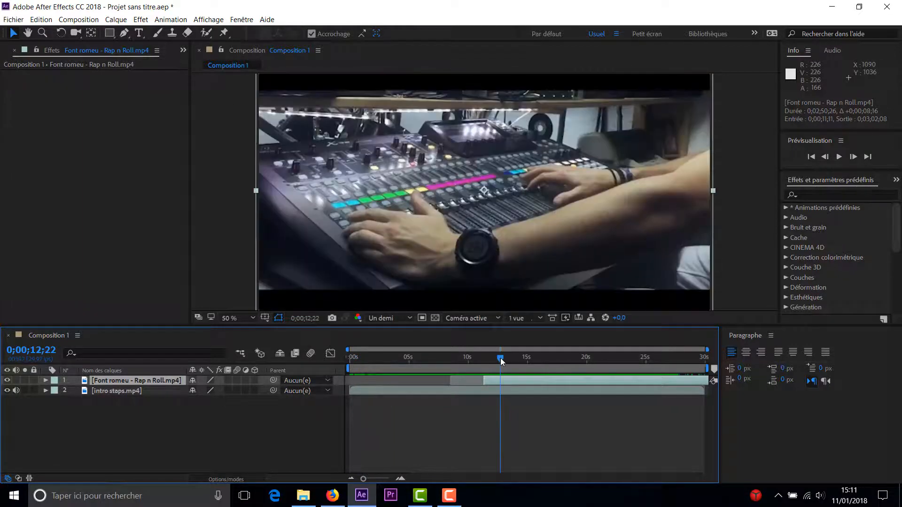
click(140, 34)
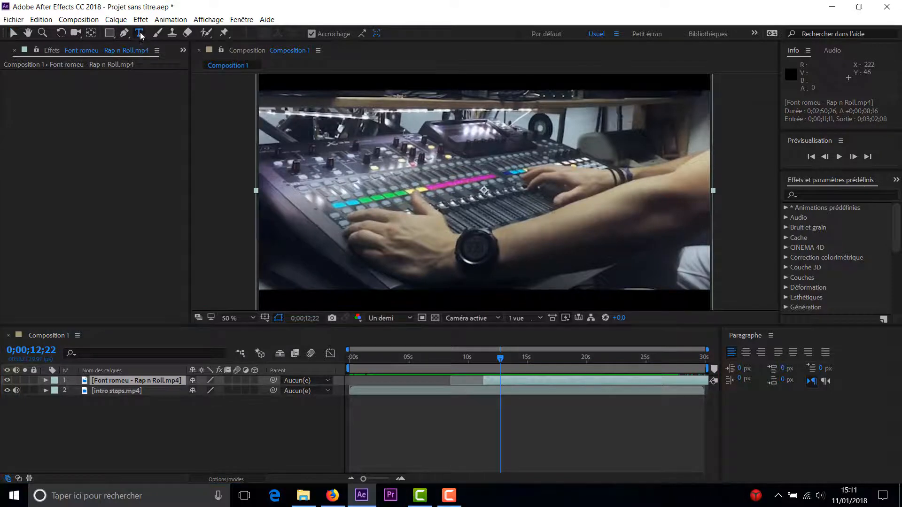
click(356, 193)
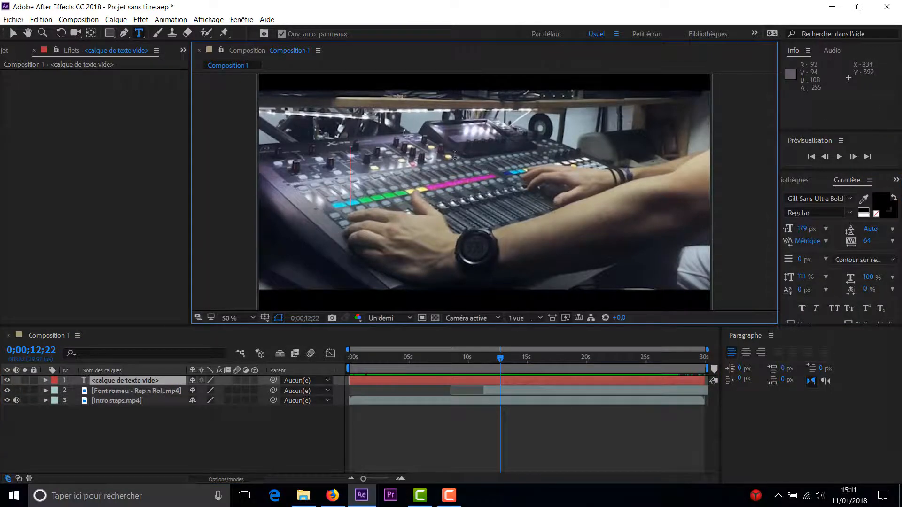
text(Font romeu)
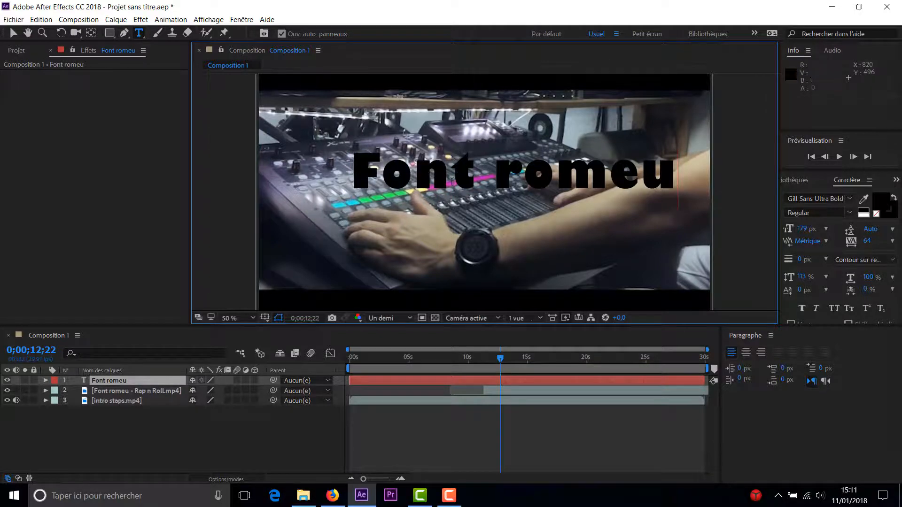
drag(352, 172, 676, 176)
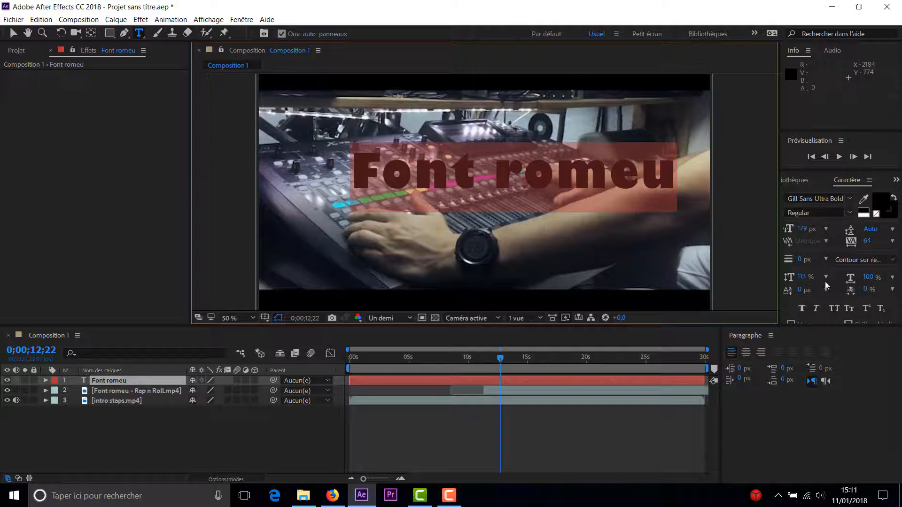
click(881, 204)
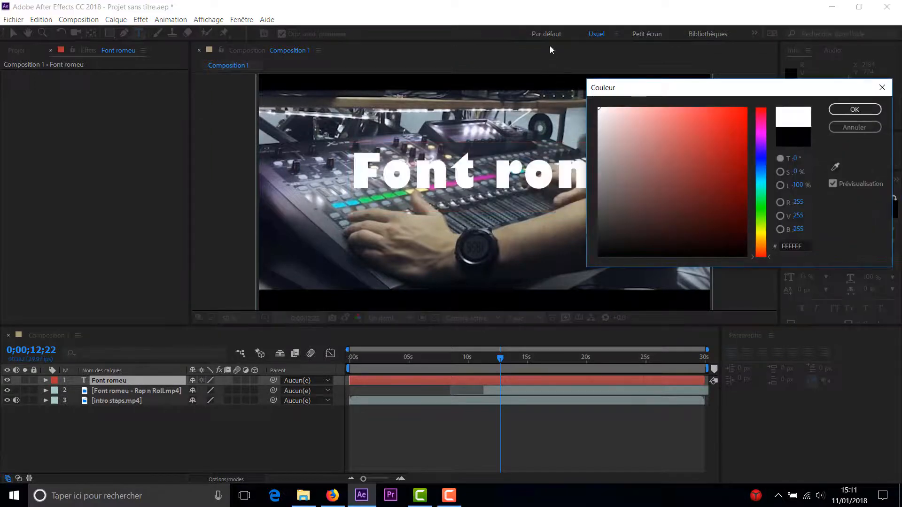
click(859, 113)
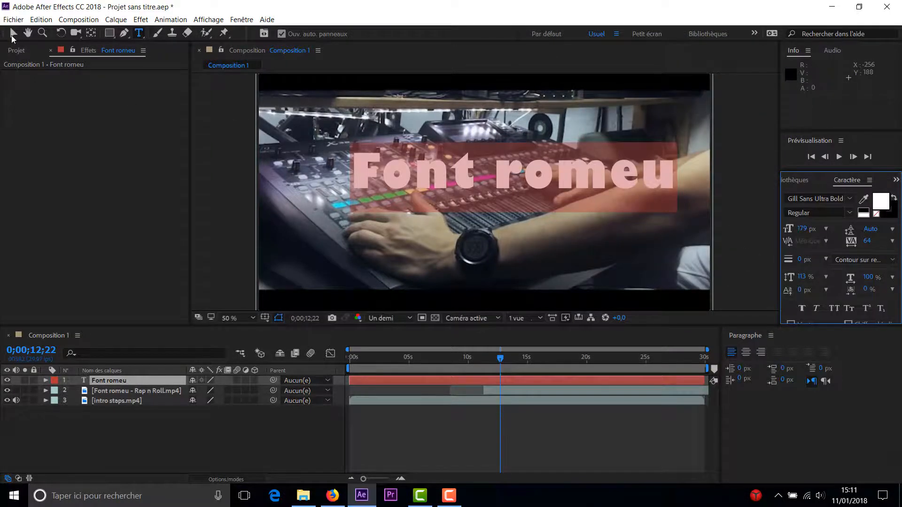
- Move the Font romeu title to the horizontal centre of the frame, at about 268,3, 522,0, and keep its layer selected
click(12, 33)
drag(444, 159, 427, 176)
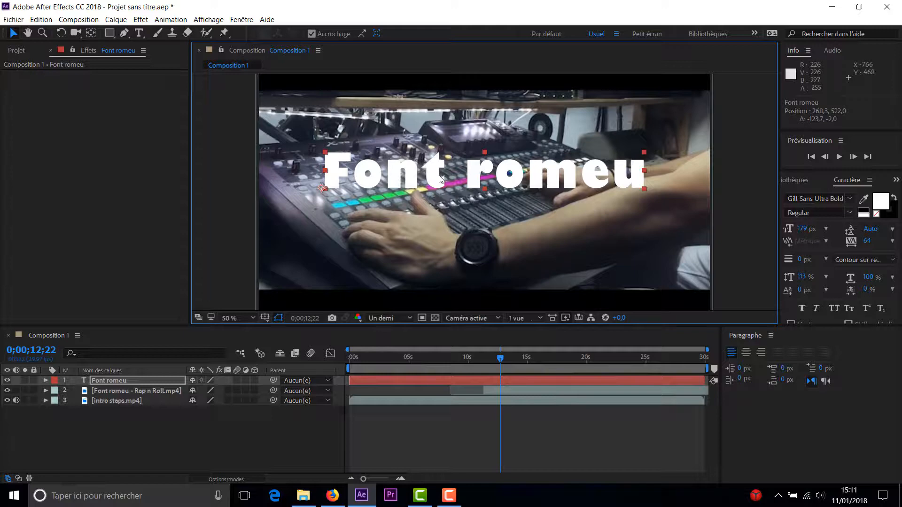
double_click(401, 187)
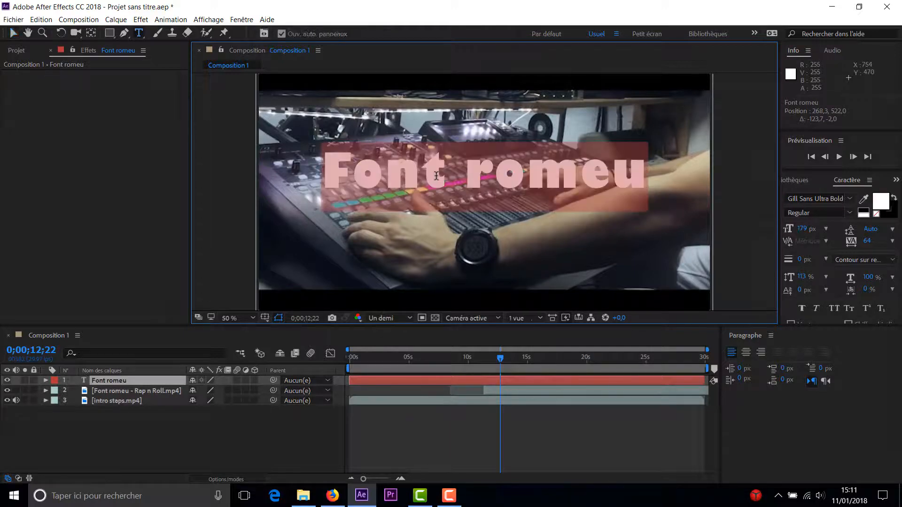
click(123, 378)
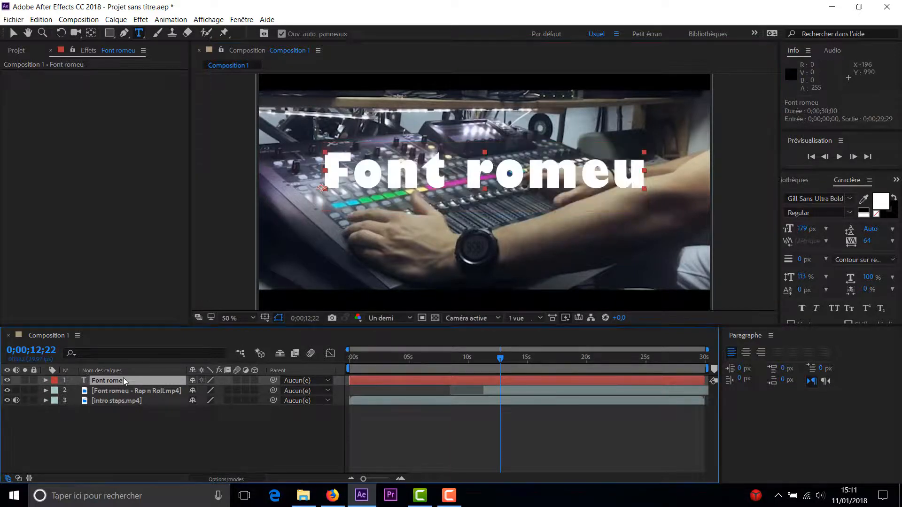
- Keyframe the Font romeu text layer's Opacité from 0 % at 0;00;12;22 to 100 % at 0;00;15;05
click(45, 381)
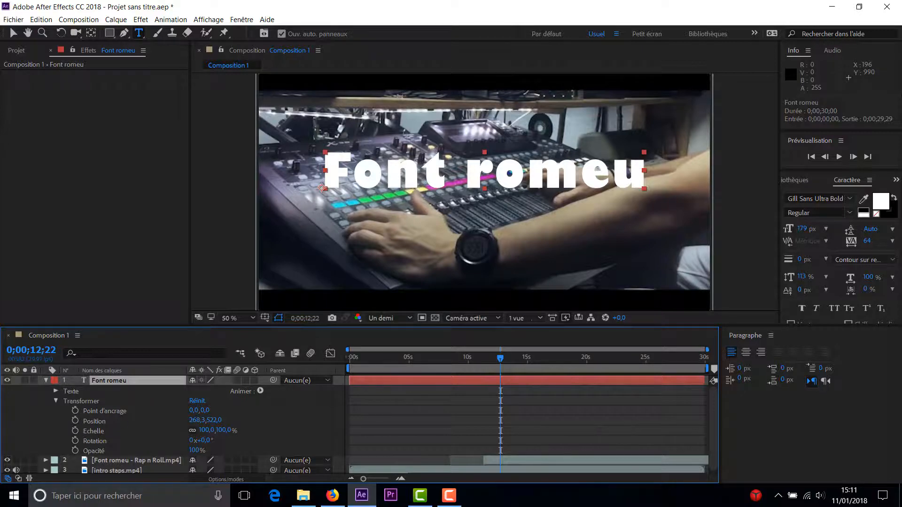
click(195, 450)
text(0)
key(Return)
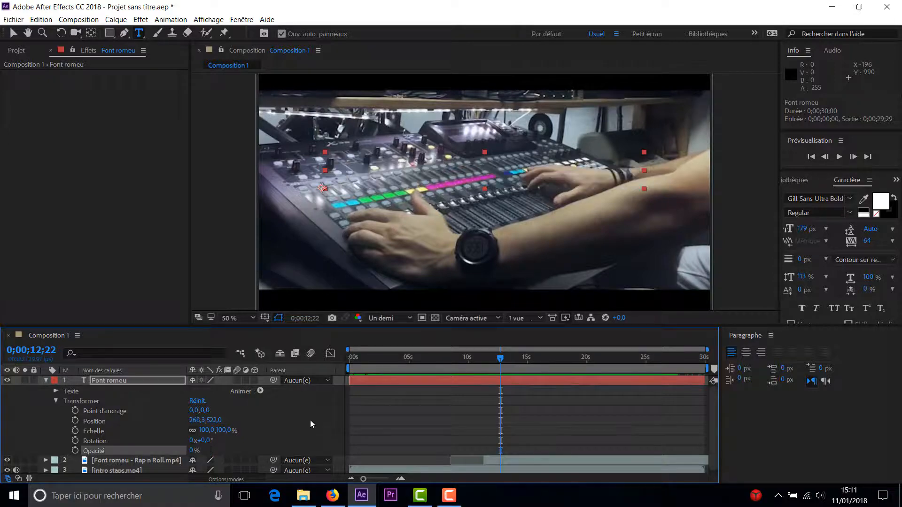
click(75, 451)
drag(500, 362, 526, 366)
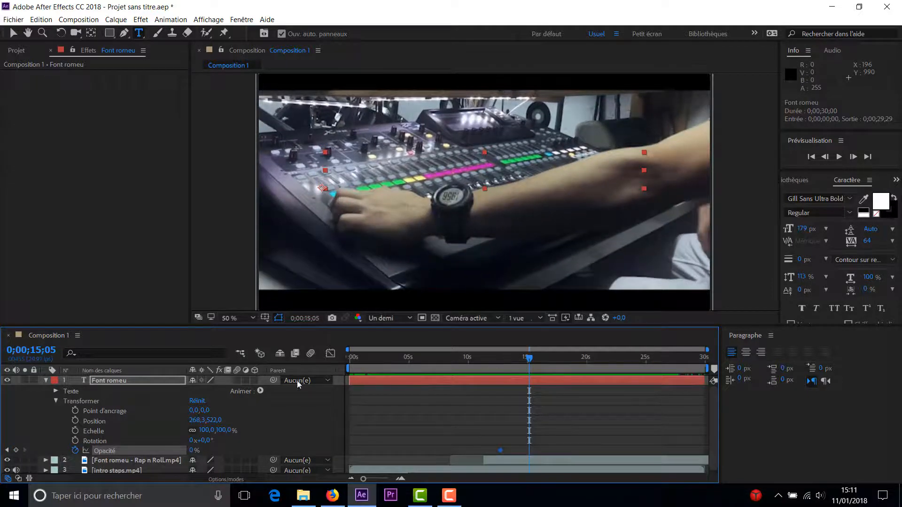
click(192, 451)
text(100)
key(Return)
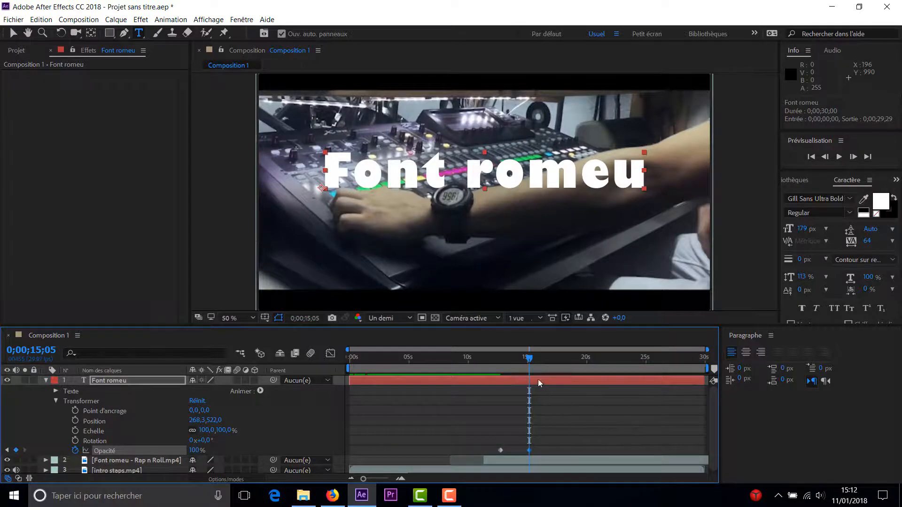
- Play the title's fade-in from 0;00;12;13, then scrub through it again with the Selection tool active
drag(529, 359, 496, 360)
key(space)
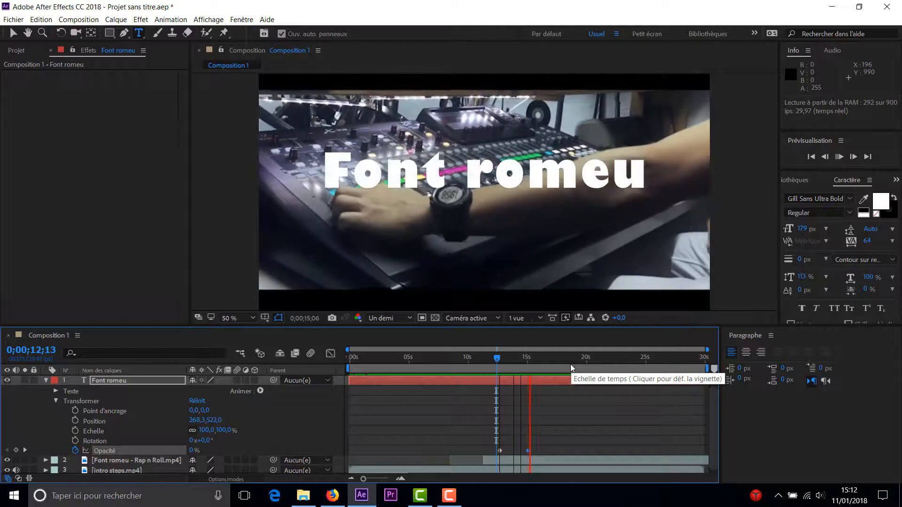
key(space)
drag(529, 361, 500, 363)
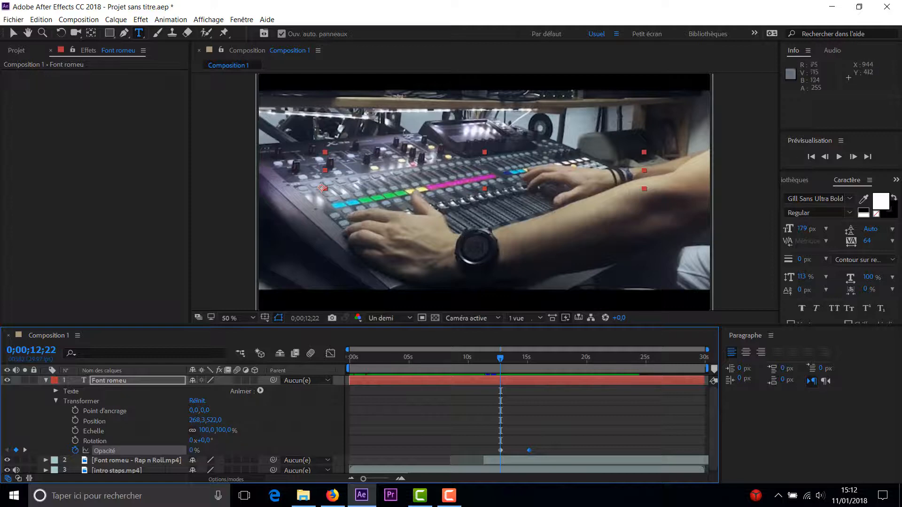
key(v)
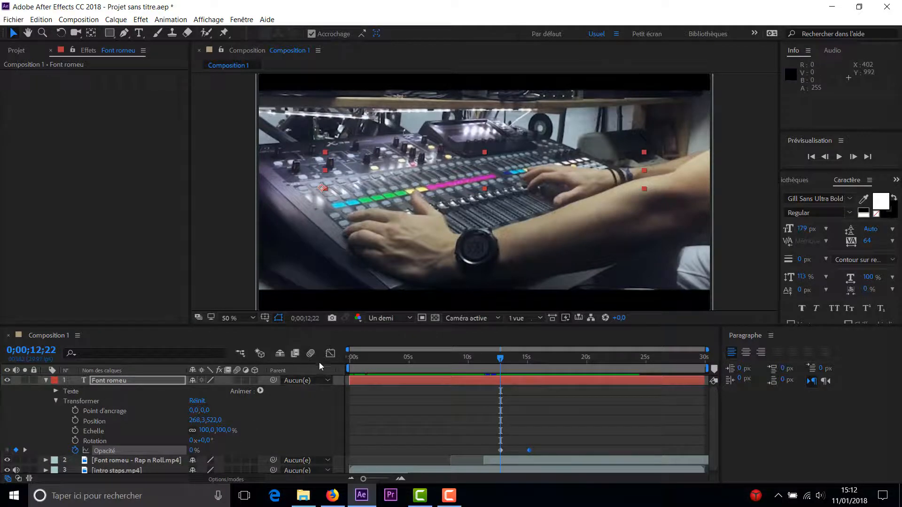
drag(500, 363, 523, 363)
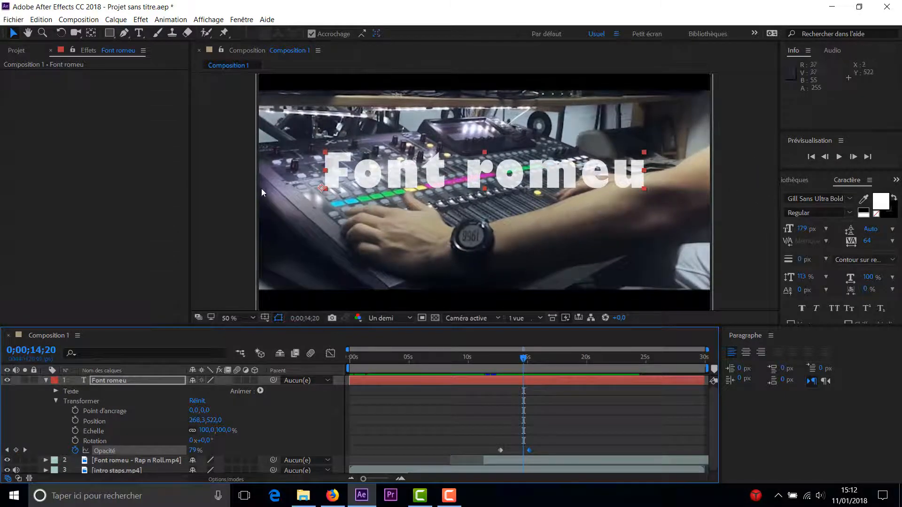
- Keyframe the Font romeu text layer's Position from 2011,3, 522,0 at 0;00;12;22 to 308,3, 522,0 at 0;00;15;05
drag(525, 360, 500, 360)
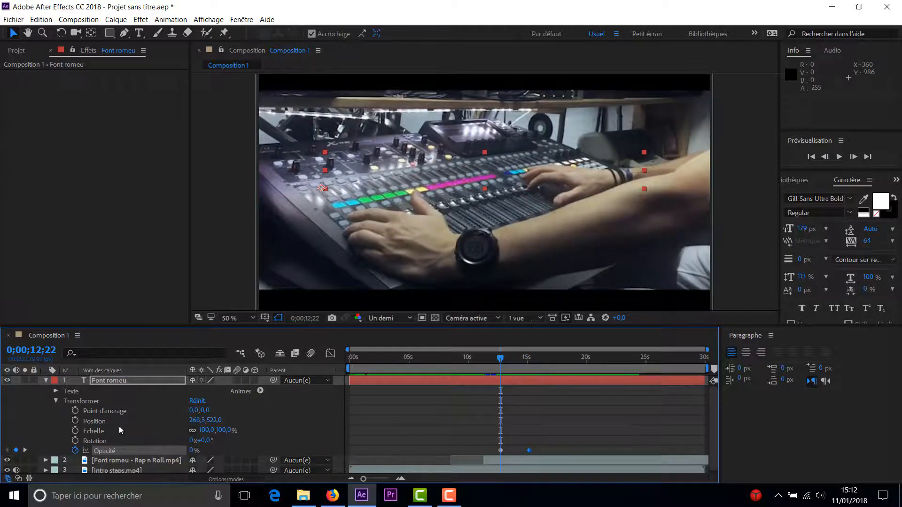
click(76, 421)
drag(196, 422, 897, 384)
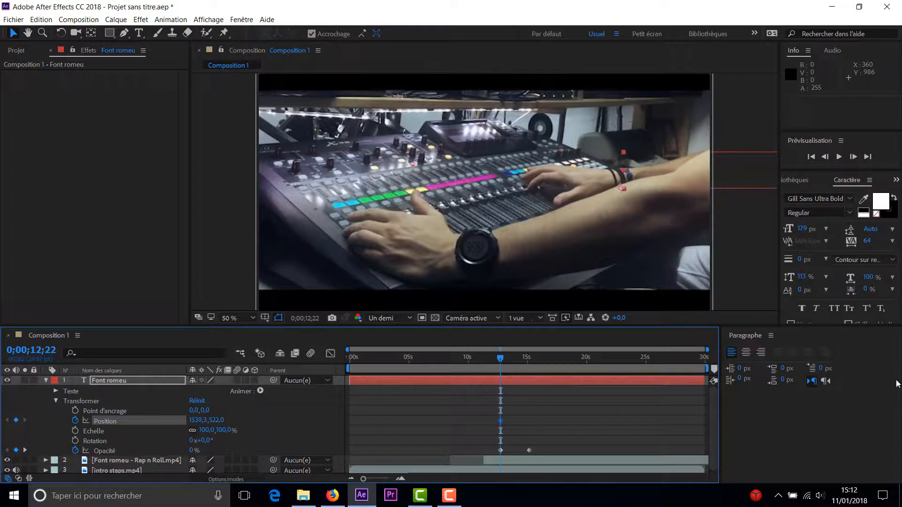
drag(195, 421, 474, 418)
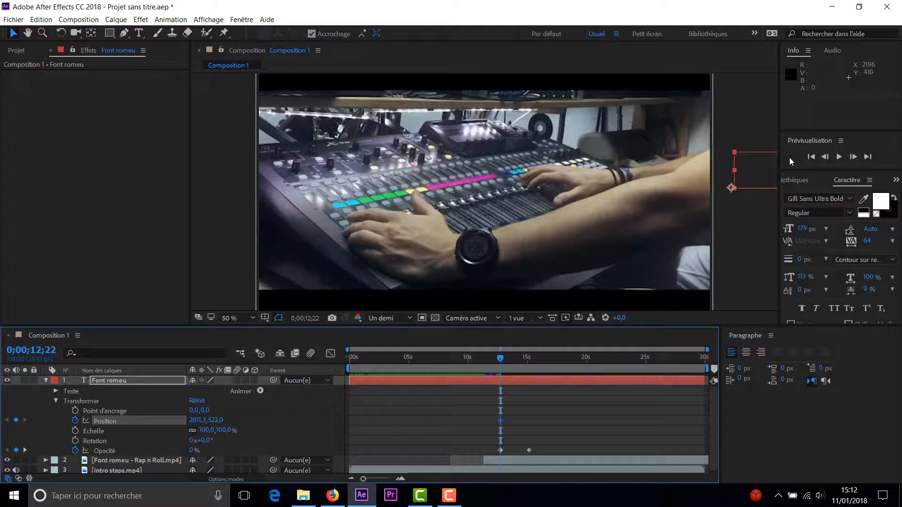
drag(499, 361, 527, 357)
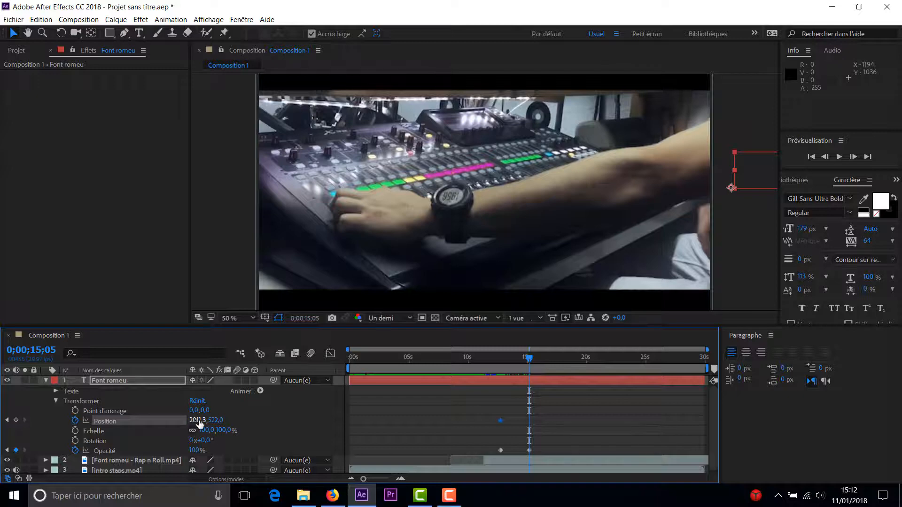
drag(200, 422, 94, 429)
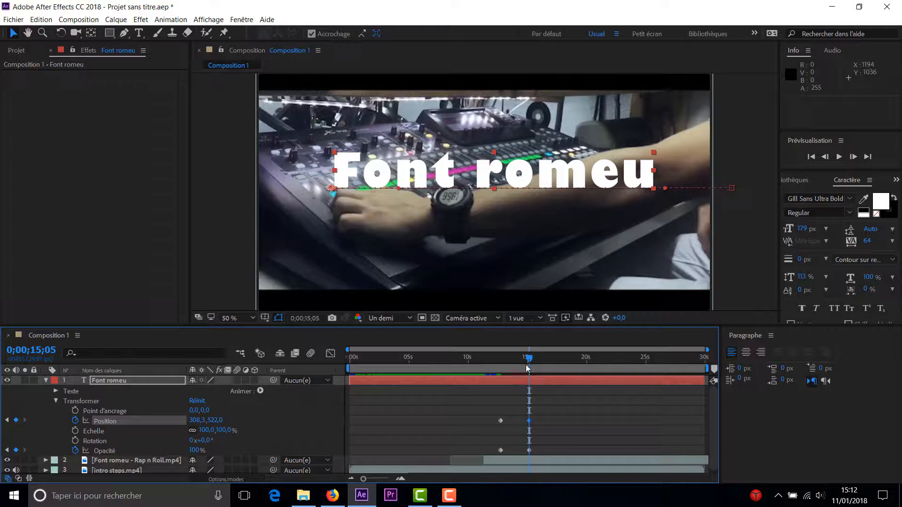
- Play the title's slide-in and fade-in from 0;00;12;01, and replay it from 0;00;12;13
drag(527, 365, 492, 368)
key(space)
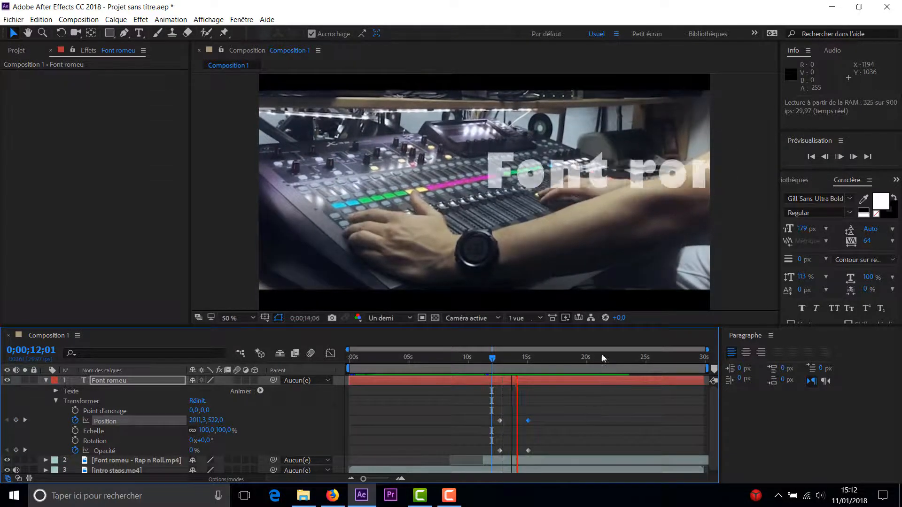
key(space)
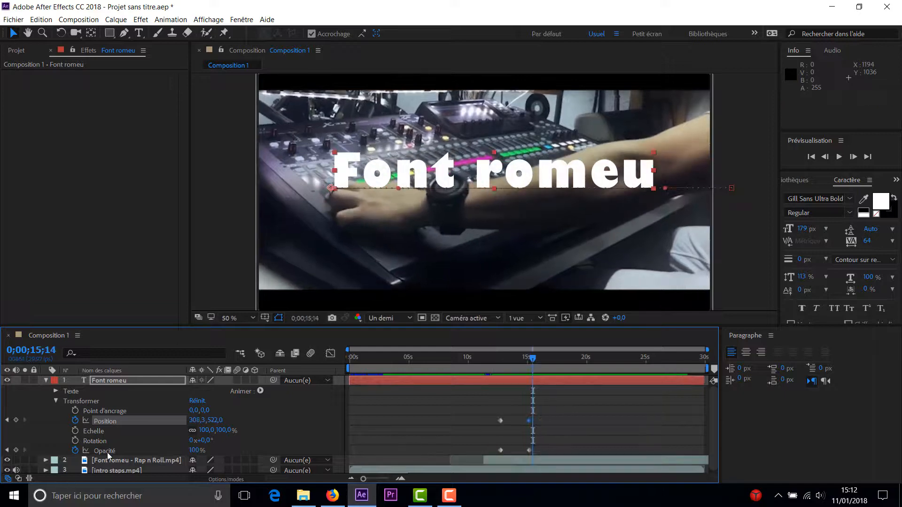
drag(522, 364, 488, 365)
click(498, 364)
key(space)
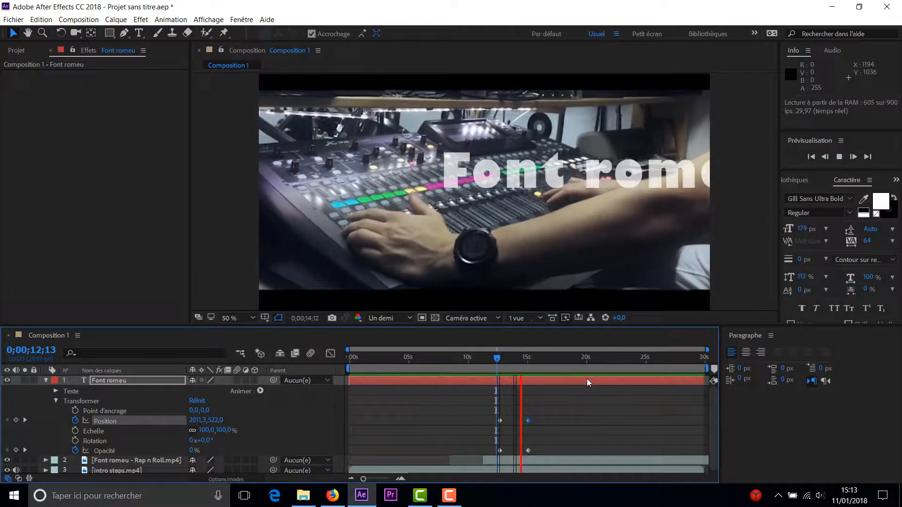
key(space)
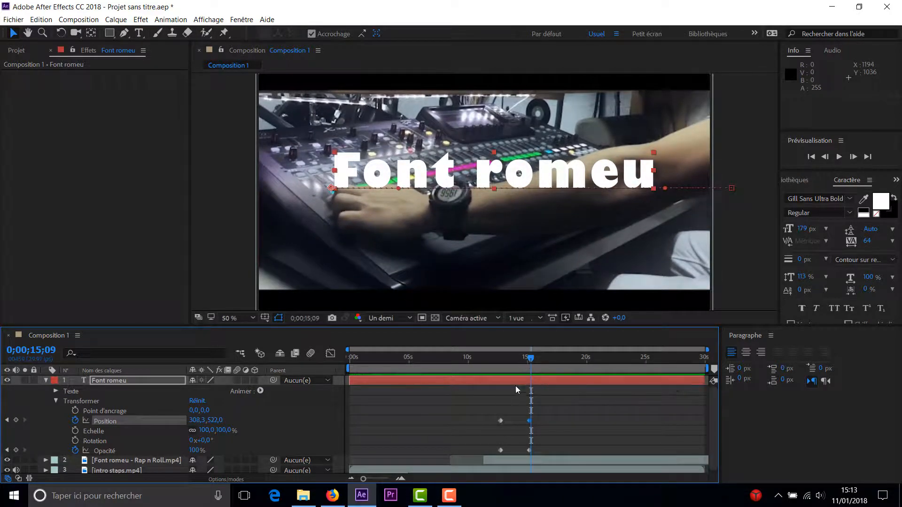
- Browse the effect categories and the Correction colorimétrique effects for the Font romeu text layer, scrubbing back to 0;00;12;19 in between
click(140, 20)
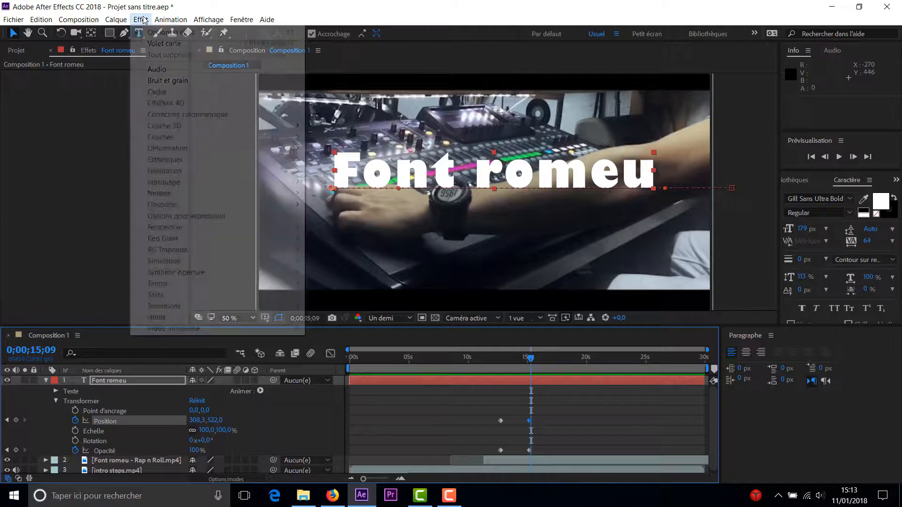
mouse_move(246, 116)
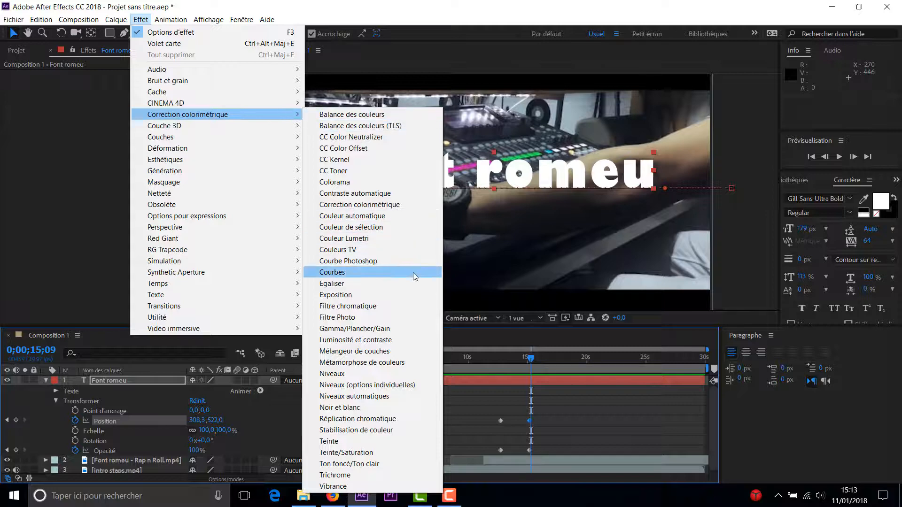
click(440, 6)
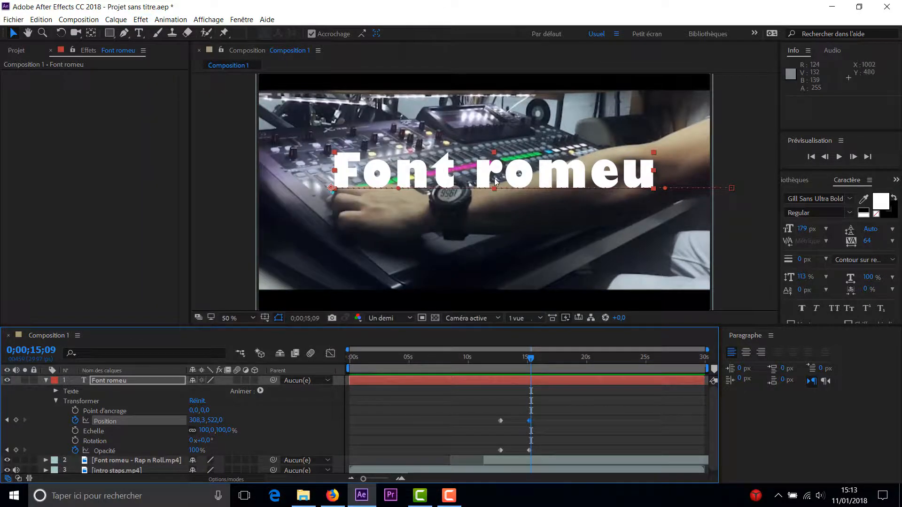
drag(525, 360, 499, 363)
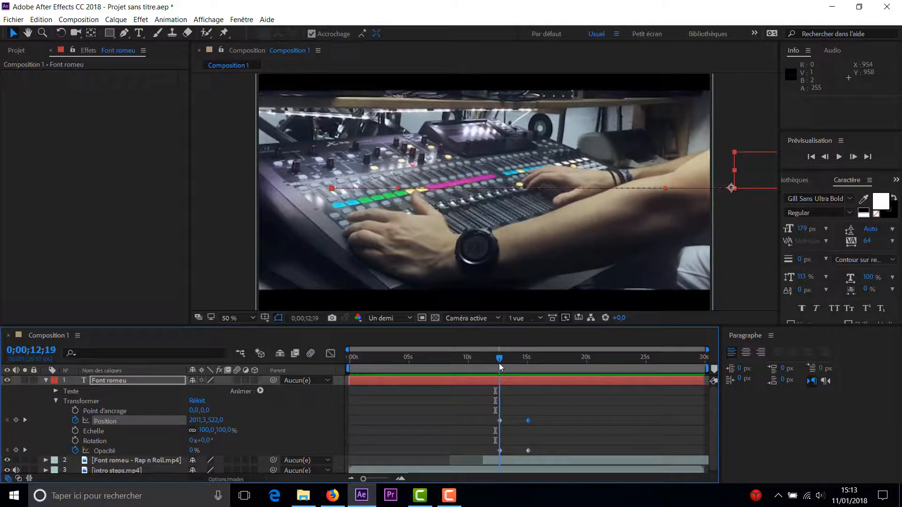
click(147, 20)
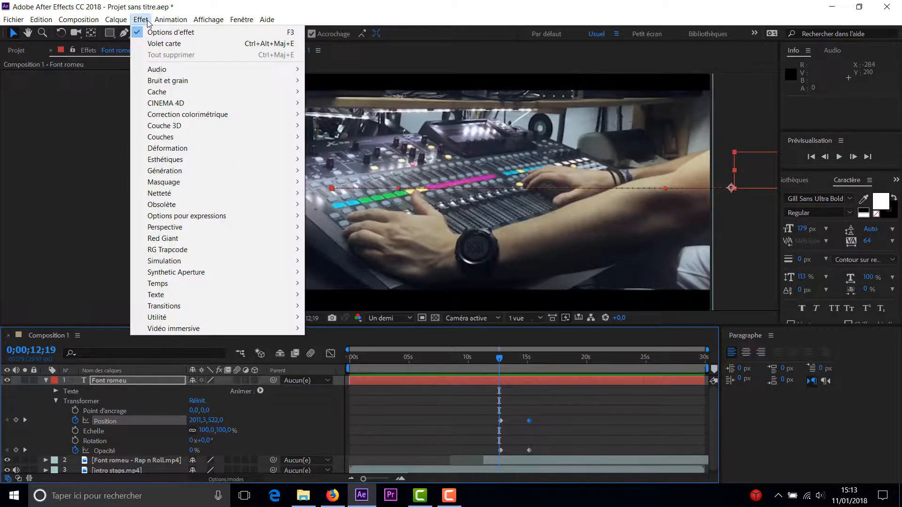
click(147, 22)
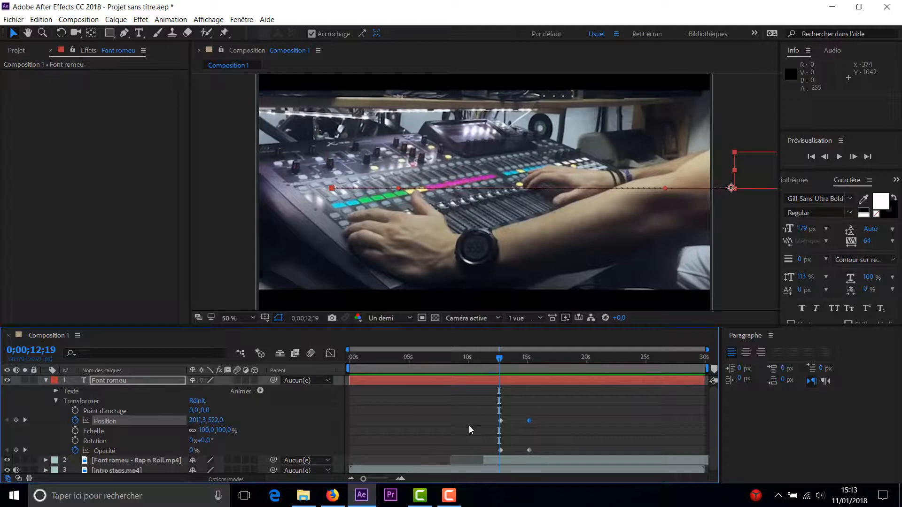
- Select the Font romeu mp4 and mp3 layers and add Composition 1 to the Adobe Media Encoder queue
click(128, 382)
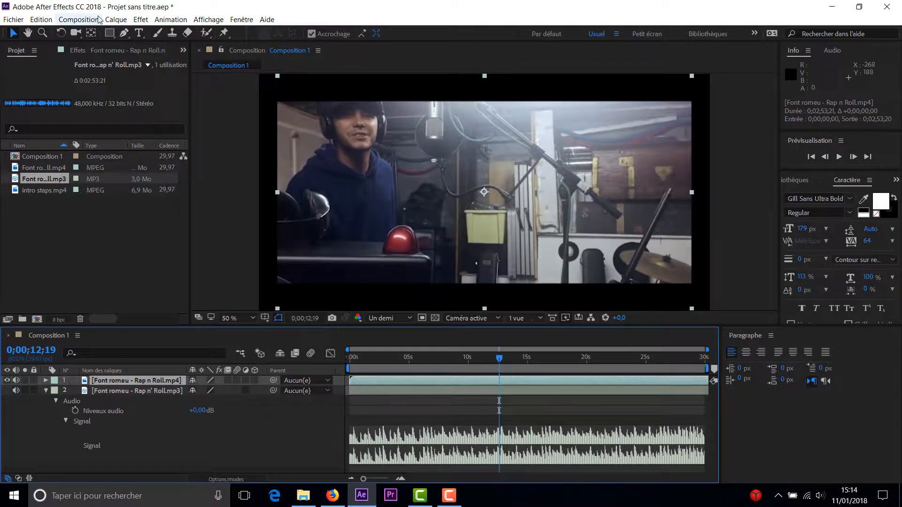
shift+click(134, 392)
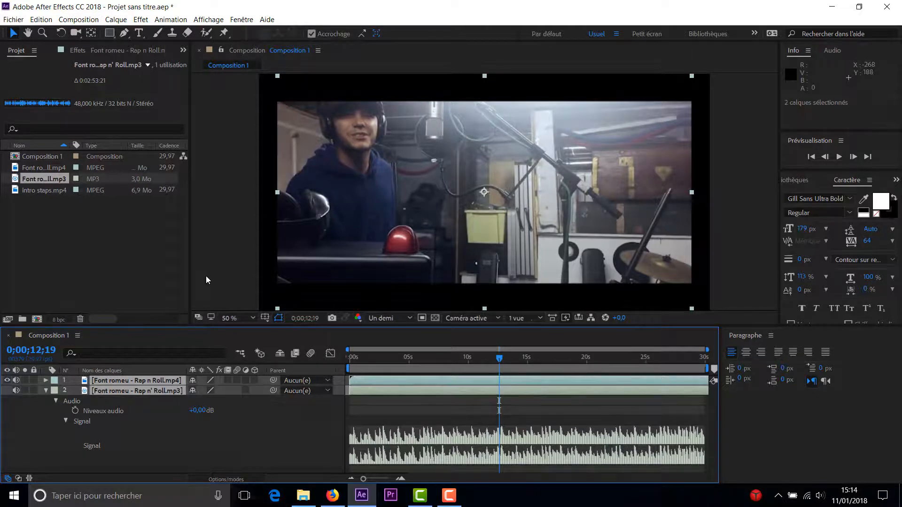
click(72, 24)
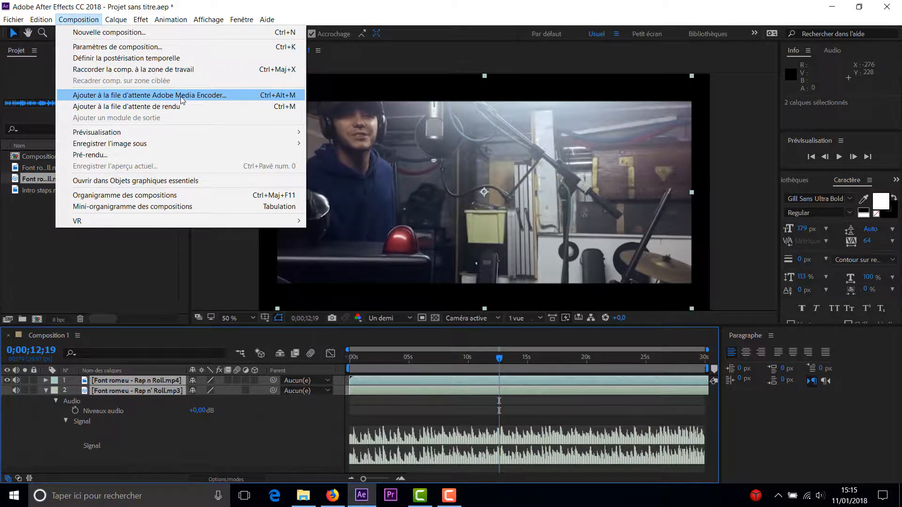
click(41, 19)
mouse_move(86, 19)
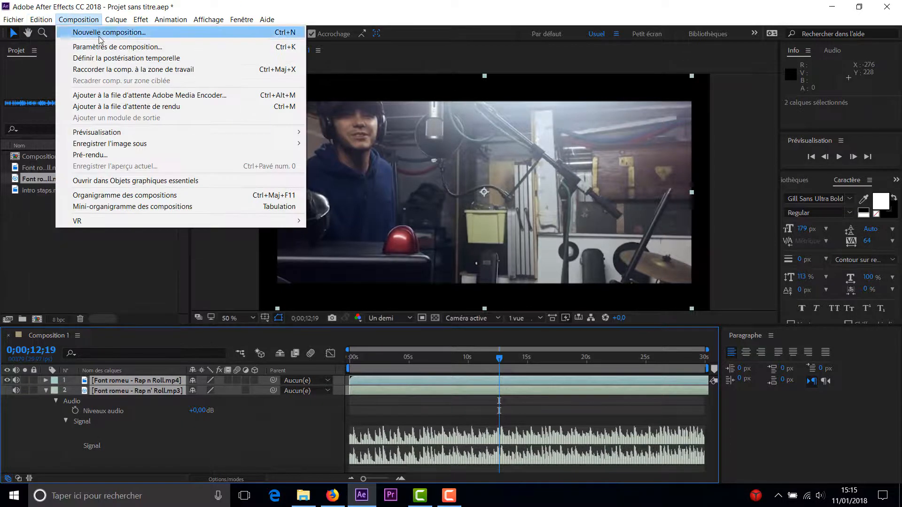
click(141, 95)
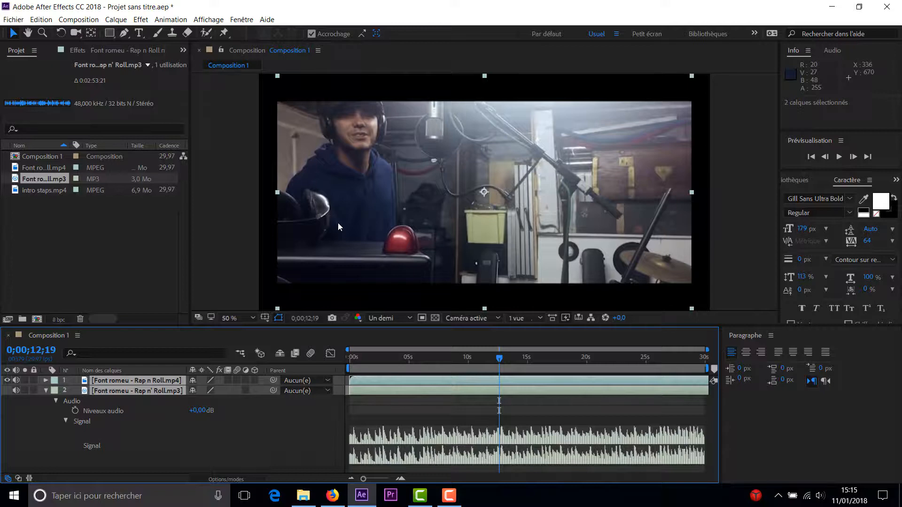
click(421, 494)
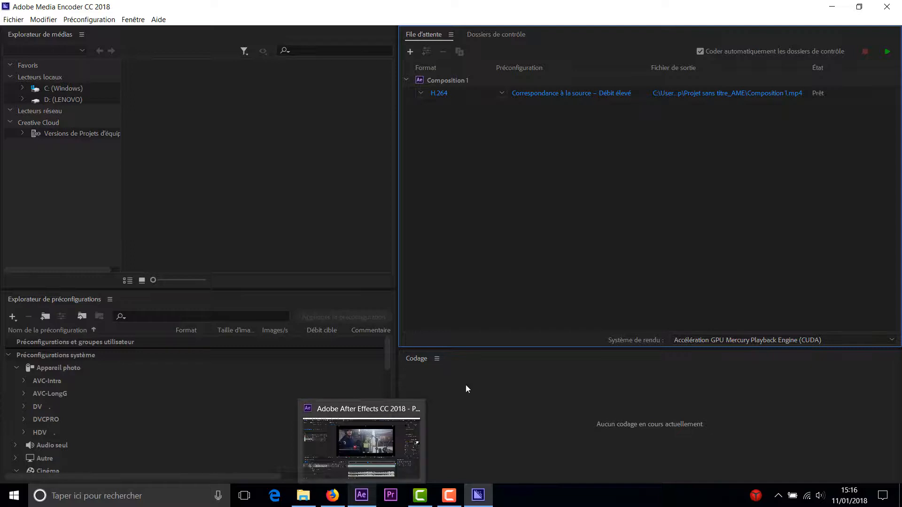
- Examine the output formats offered for the queued Composition 1 in Media Encoder and choose H.264
click(423, 92)
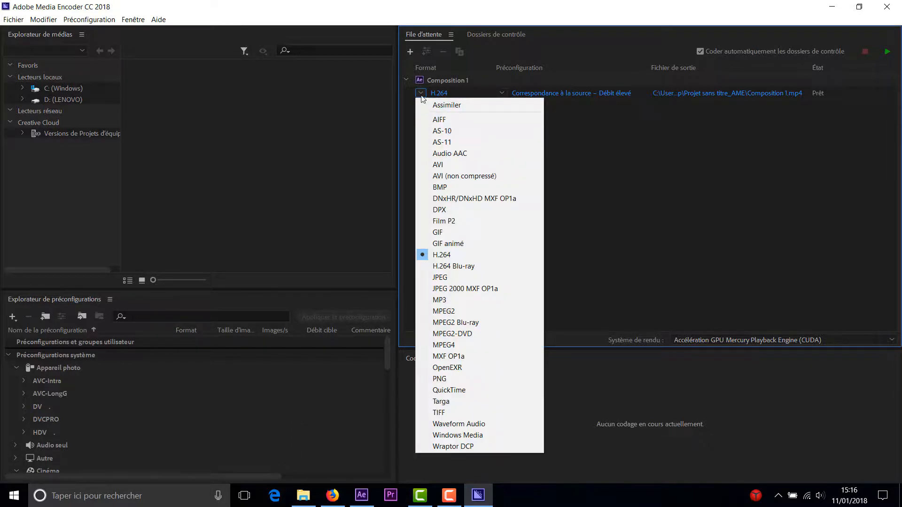
click(421, 94)
click(421, 93)
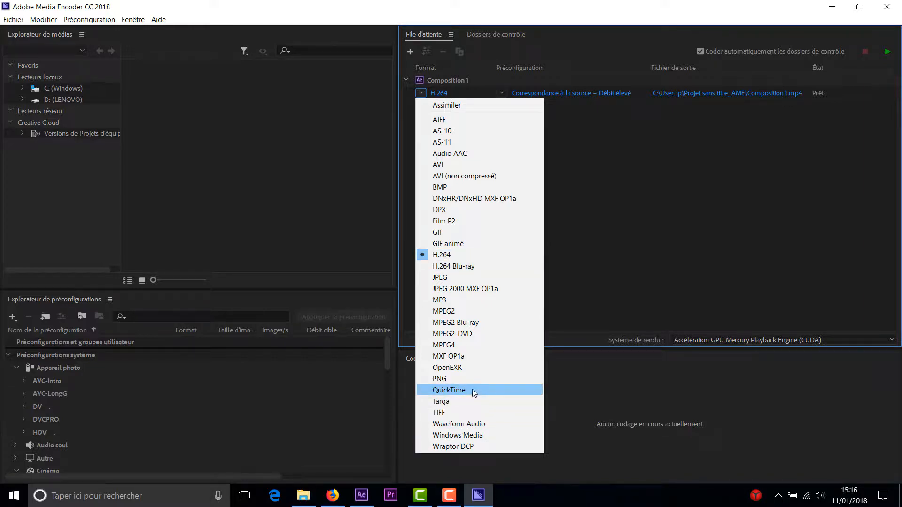
click(459, 257)
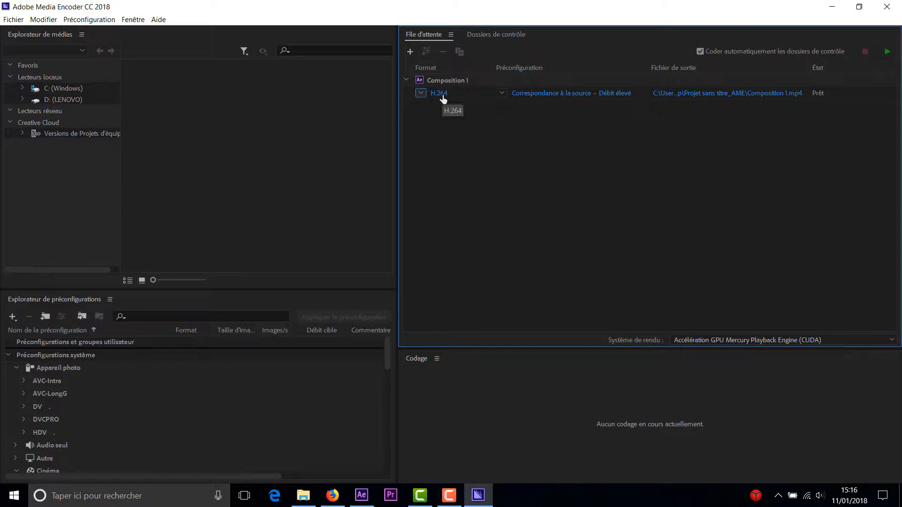
click(419, 94)
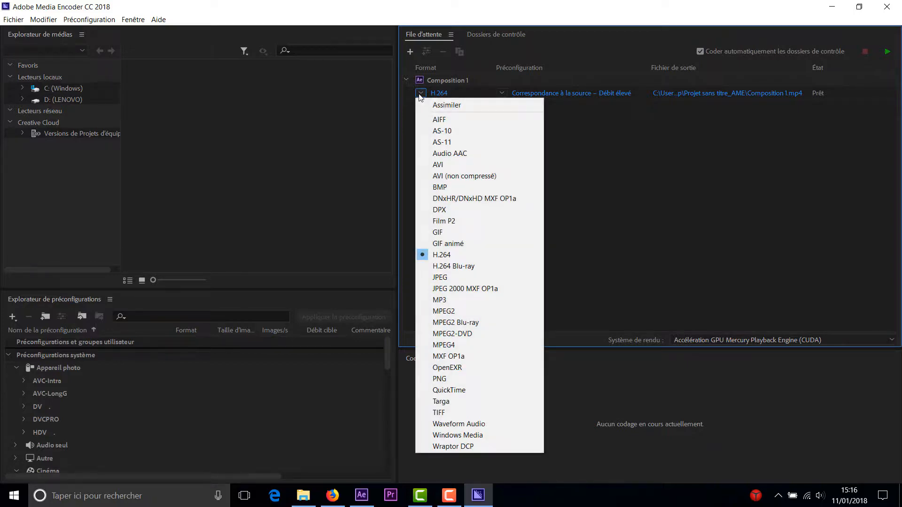
click(419, 94)
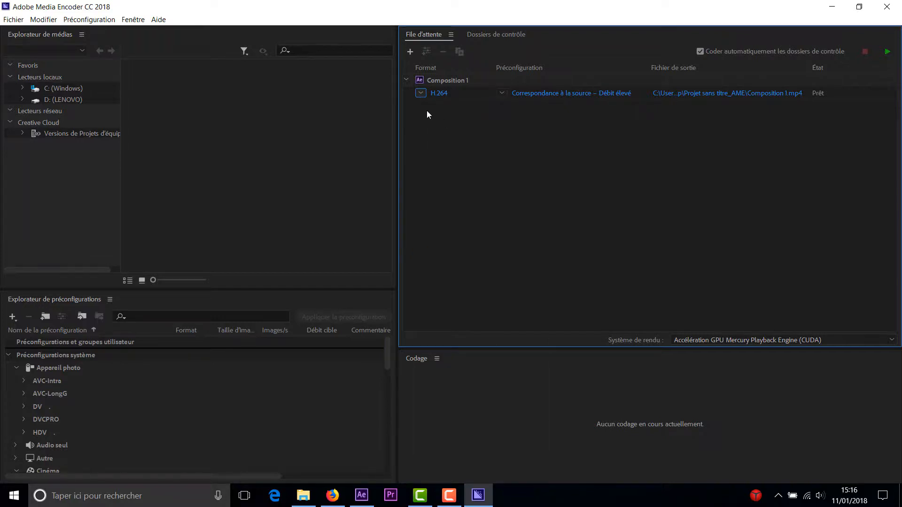
click(420, 94)
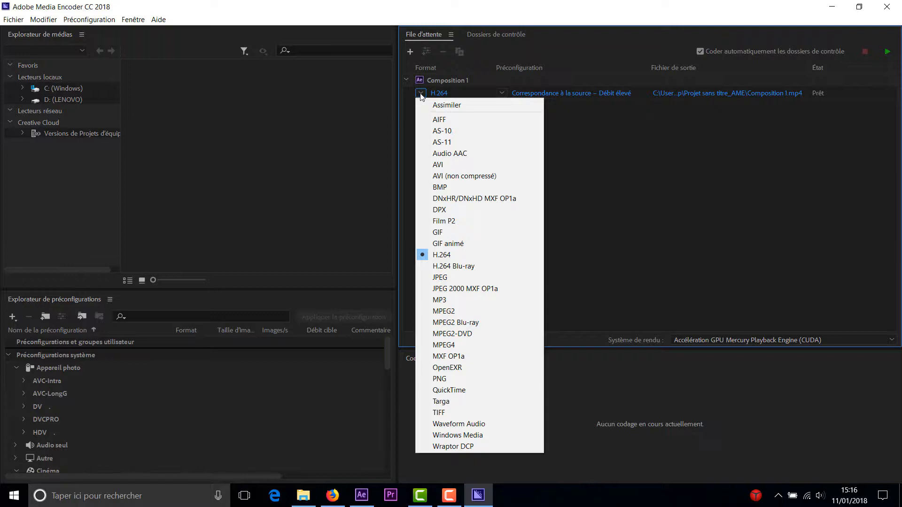
click(419, 93)
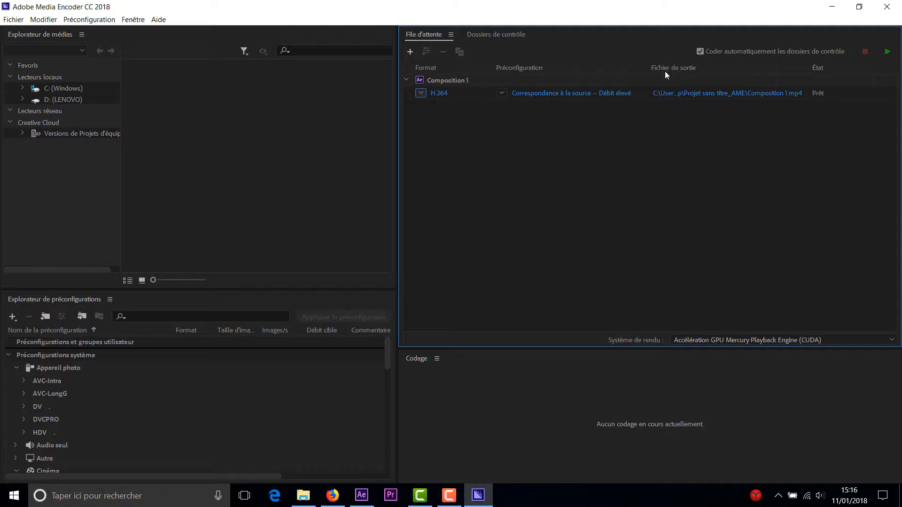
click(297, 368)
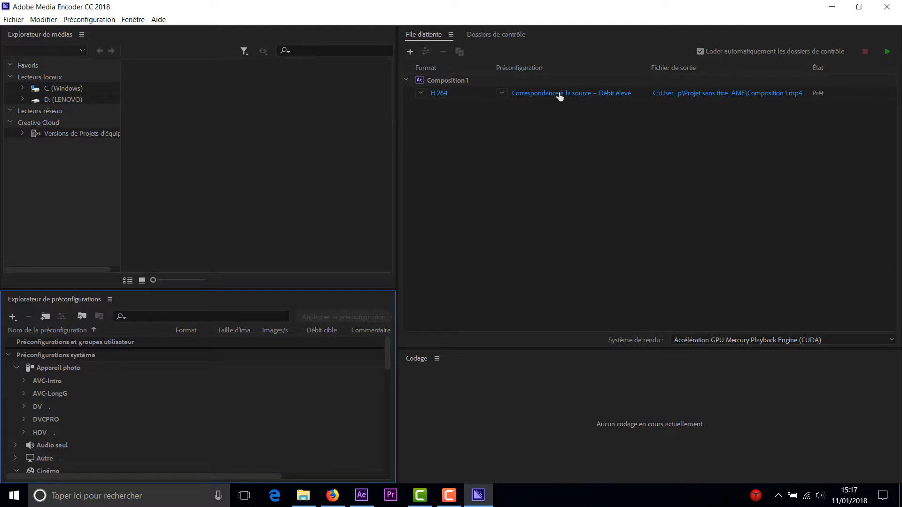
mouse_move(564, 94)
- Show the Windows desktop, select the Font romeu and intro staps source files together, and clear the selection
click(900, 503)
drag(258, 60, 579, 205)
click(579, 205)
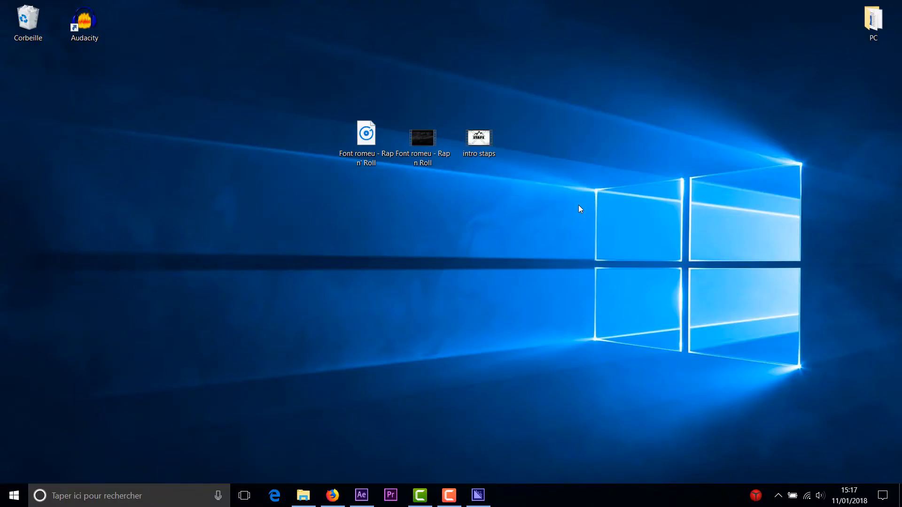